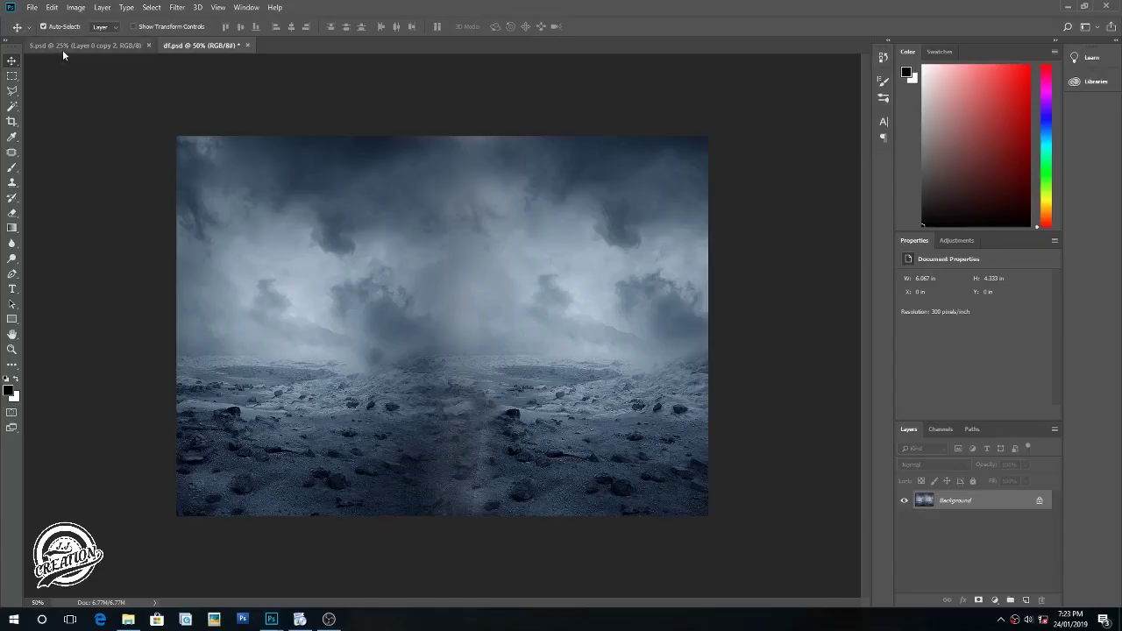
# Step: Show the 5.psd document with the cut-out NCC cadet on a transparent canvas
pyautogui.click(62, 49)
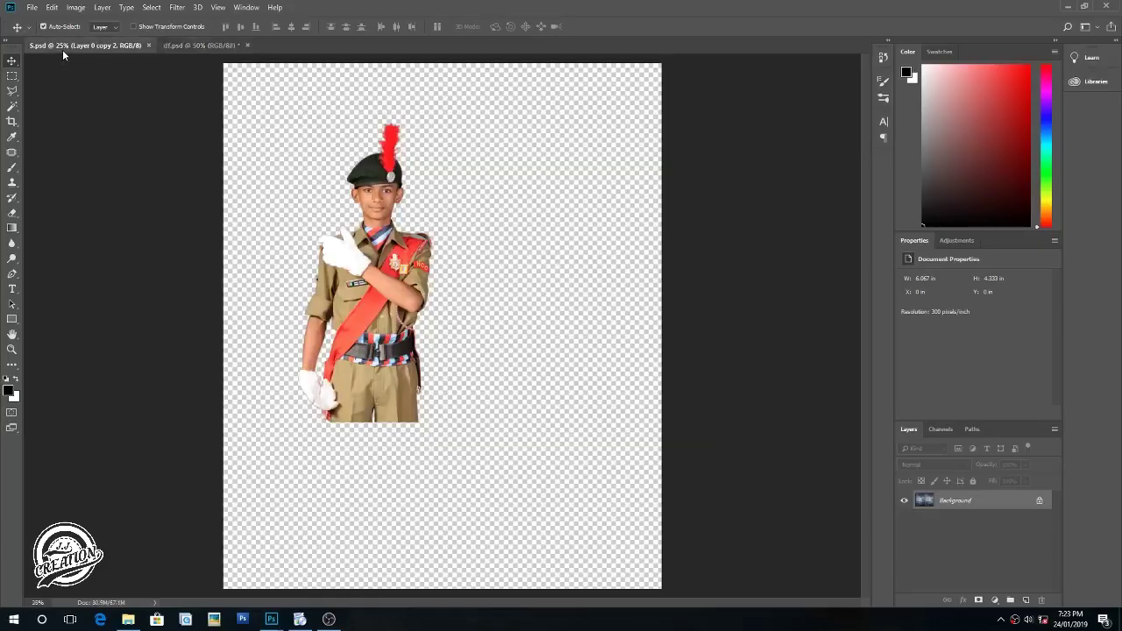
# Step: Switch to the df.psd landscape and open the t-90sm.png tank image
pyautogui.click(198, 45)
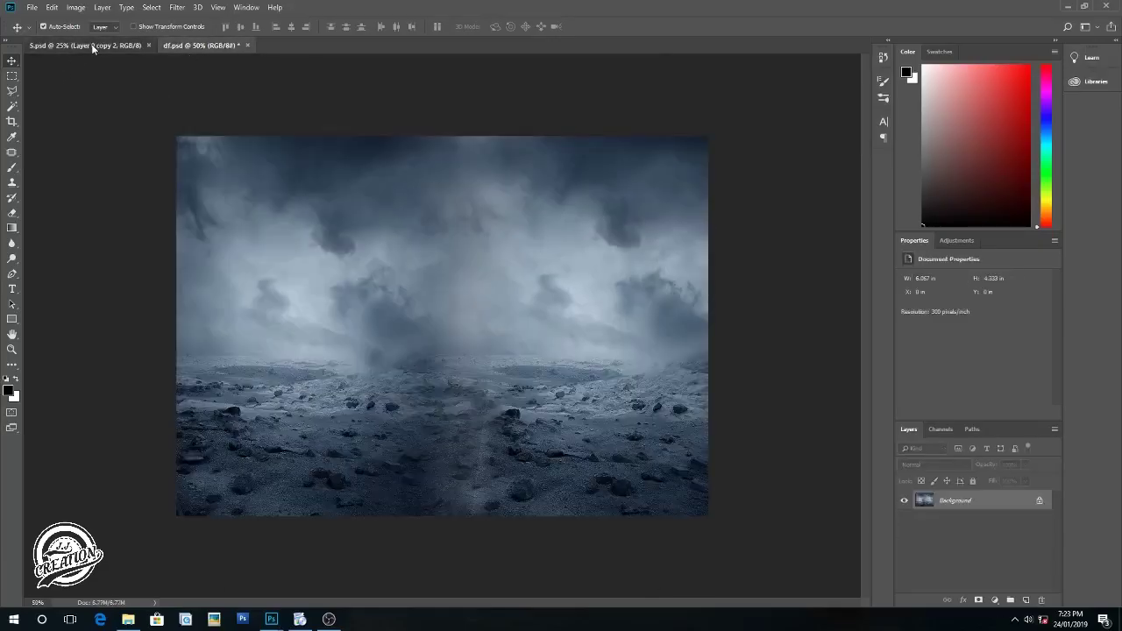
pyautogui.click(91, 44)
pyautogui.click(210, 46)
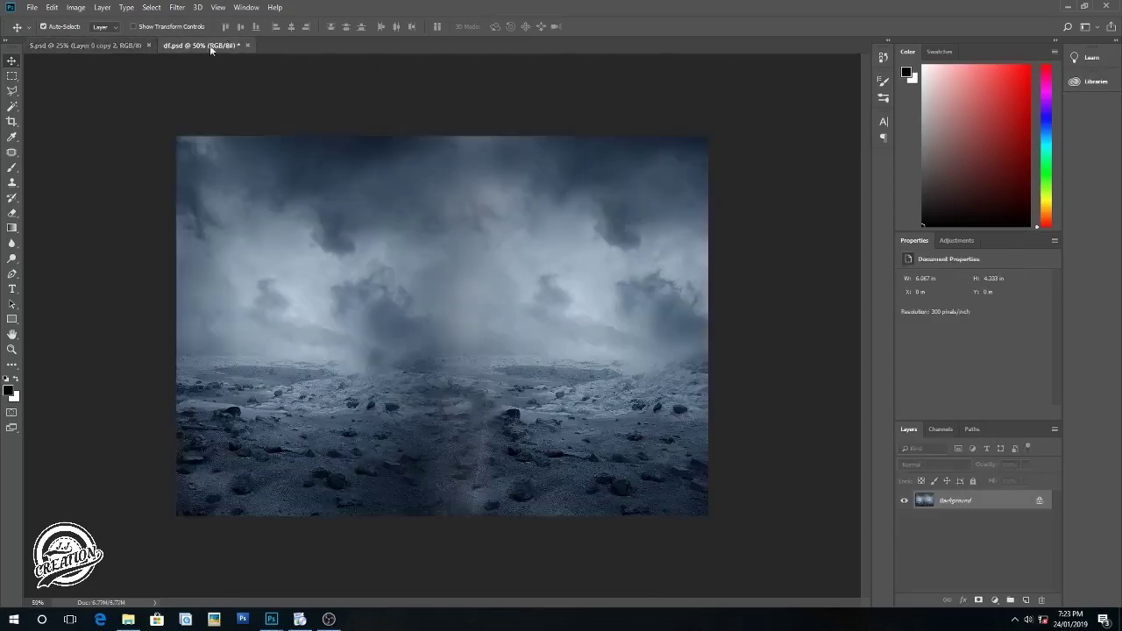
pyautogui.click(32, 7)
pyautogui.click(44, 30)
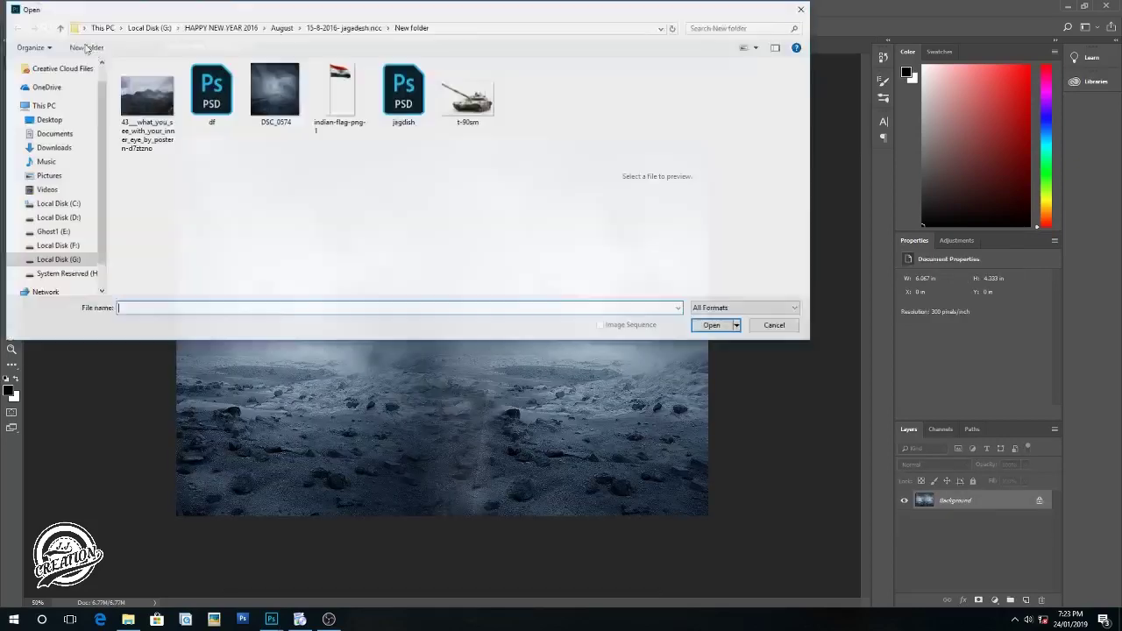
pyautogui.click(467, 95)
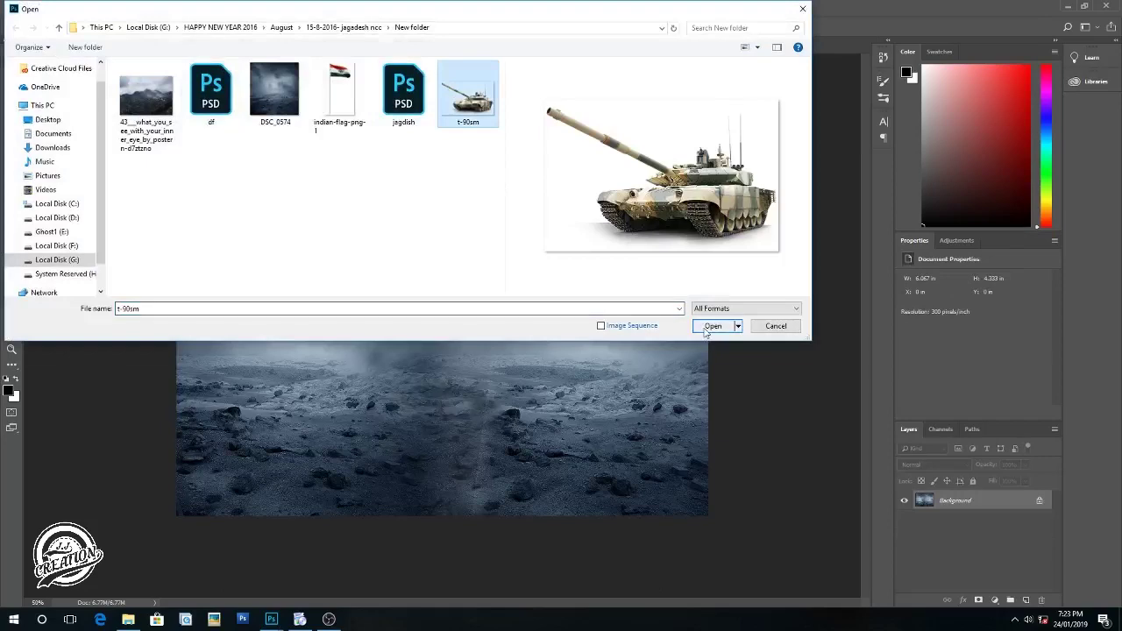
pyautogui.click(712, 326)
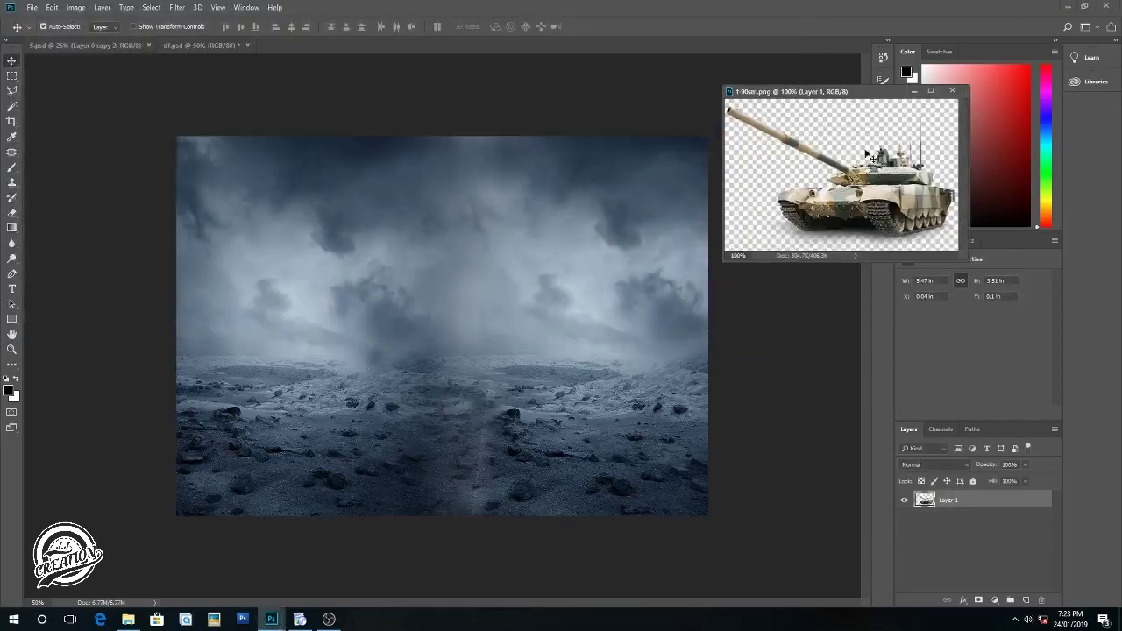
# Step: Open jagdish.psd, close it again, and move the tank window aside
pyautogui.click(29, 7)
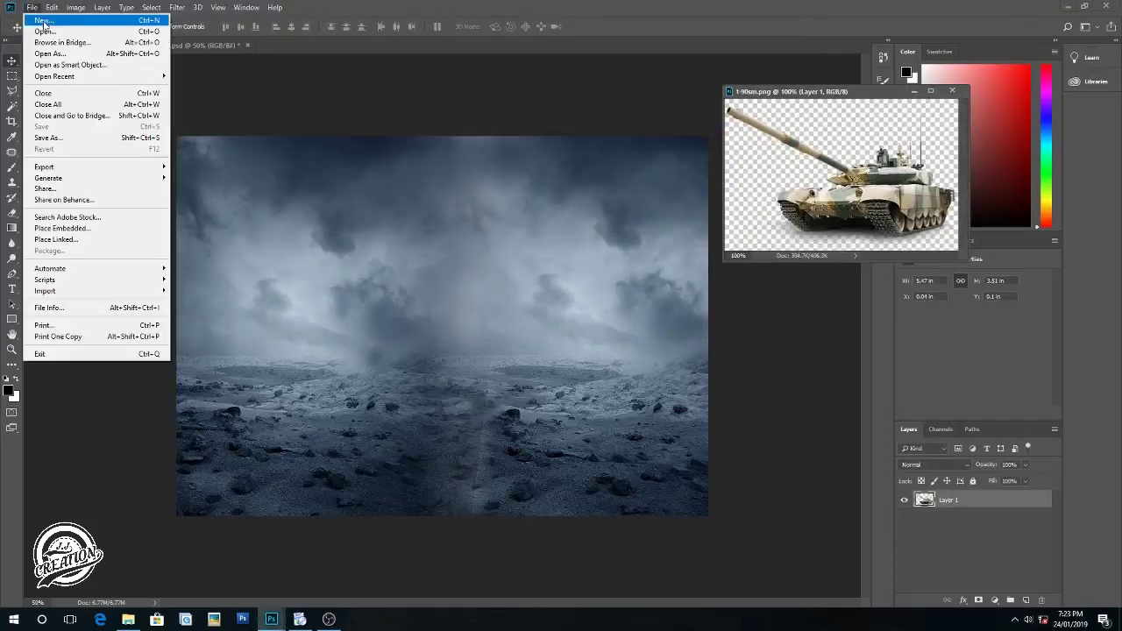
pyautogui.click(44, 28)
pyautogui.click(414, 106)
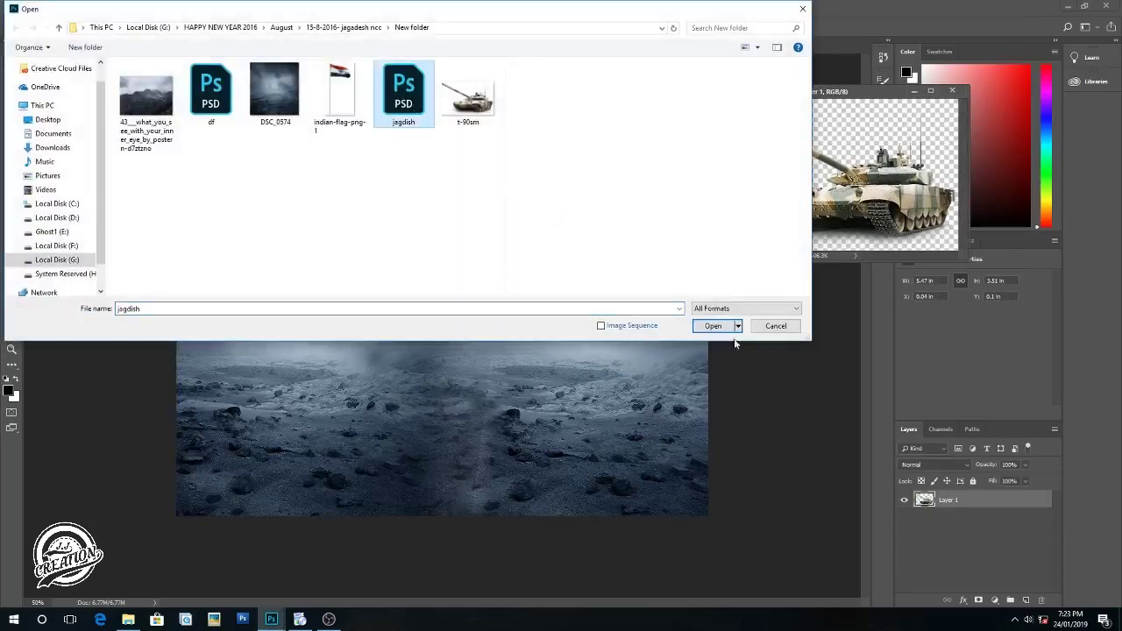
pyautogui.click(713, 326)
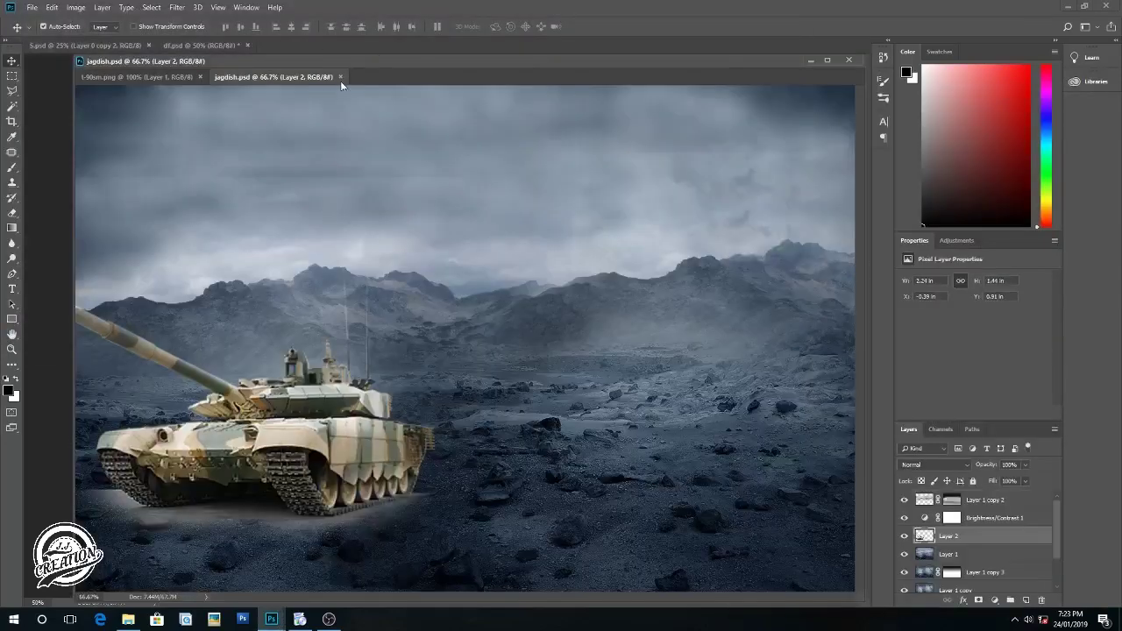
pyautogui.click(341, 77)
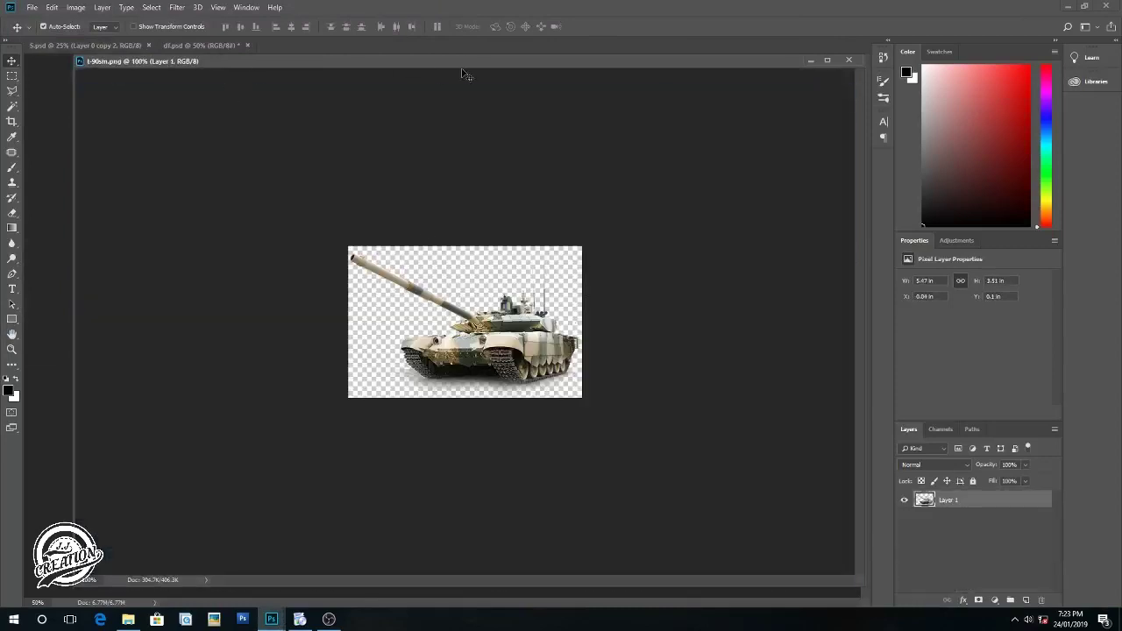
pyautogui.click(471, 136)
# Step: Drag the tank from t-90sm.png into df.psd as Layer 1 and re-dock its window
pyautogui.moveTo(730, 59)
pyautogui.mouseDown()
pyautogui.moveTo(694, 106)
pyautogui.moveTo(1121, 64)
pyautogui.mouseUp()
pyautogui.moveTo(947, 327)
pyautogui.mouseDown()
pyautogui.moveTo(280, 396)
pyautogui.moveTo(306, 401)
pyautogui.mouseUp()
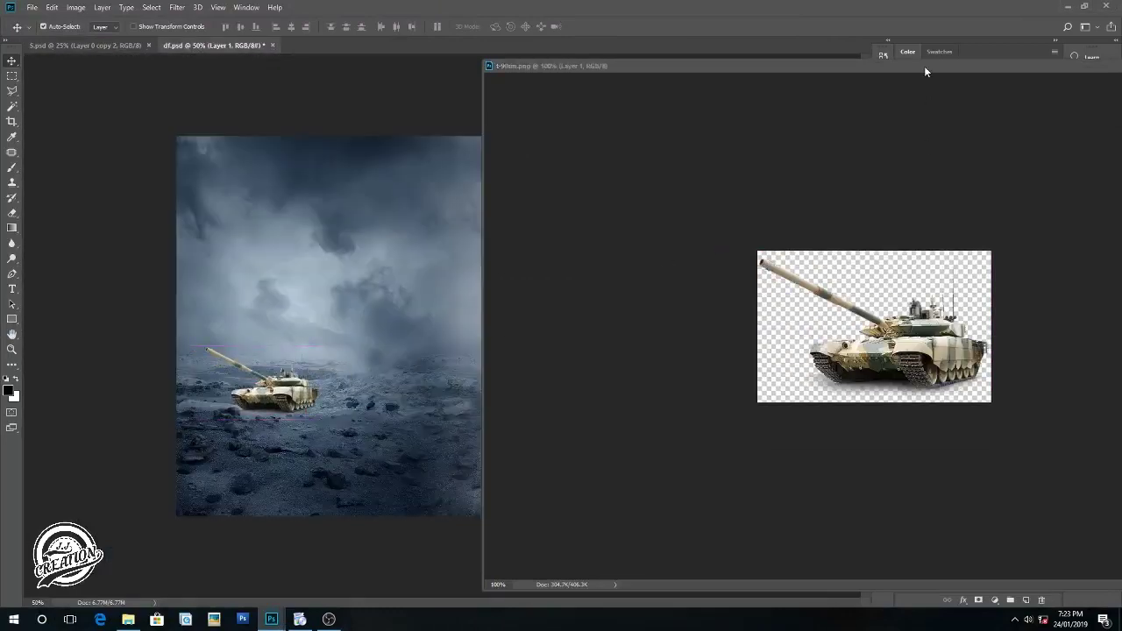
pyautogui.moveTo(925, 67); pyautogui.dragTo(727, 277)
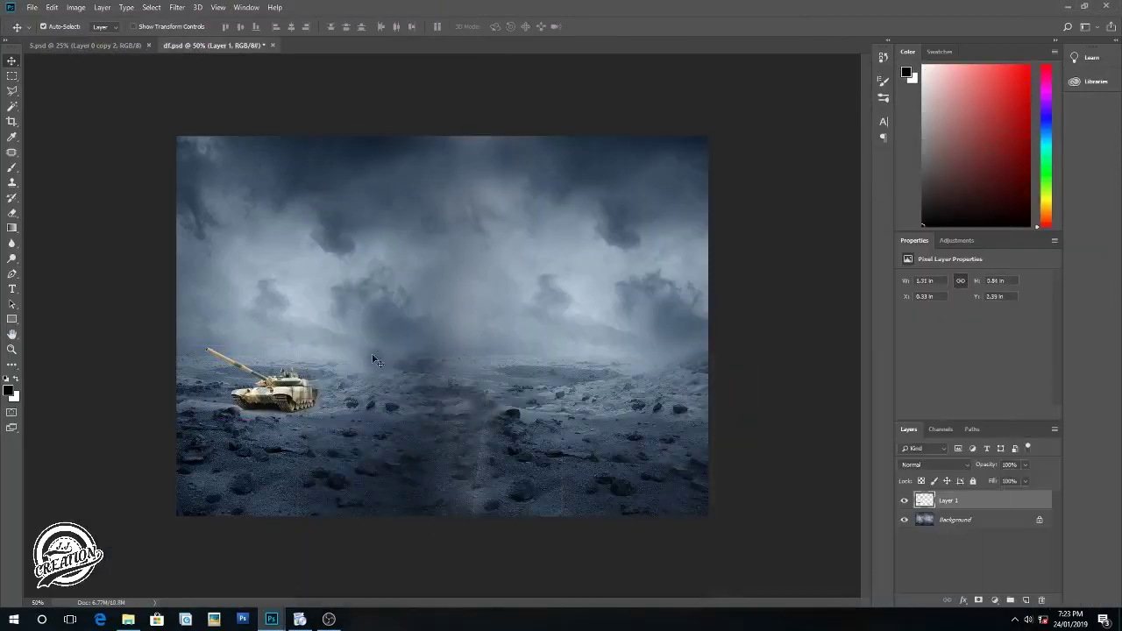
pyautogui.scroll(3, 368, 333)
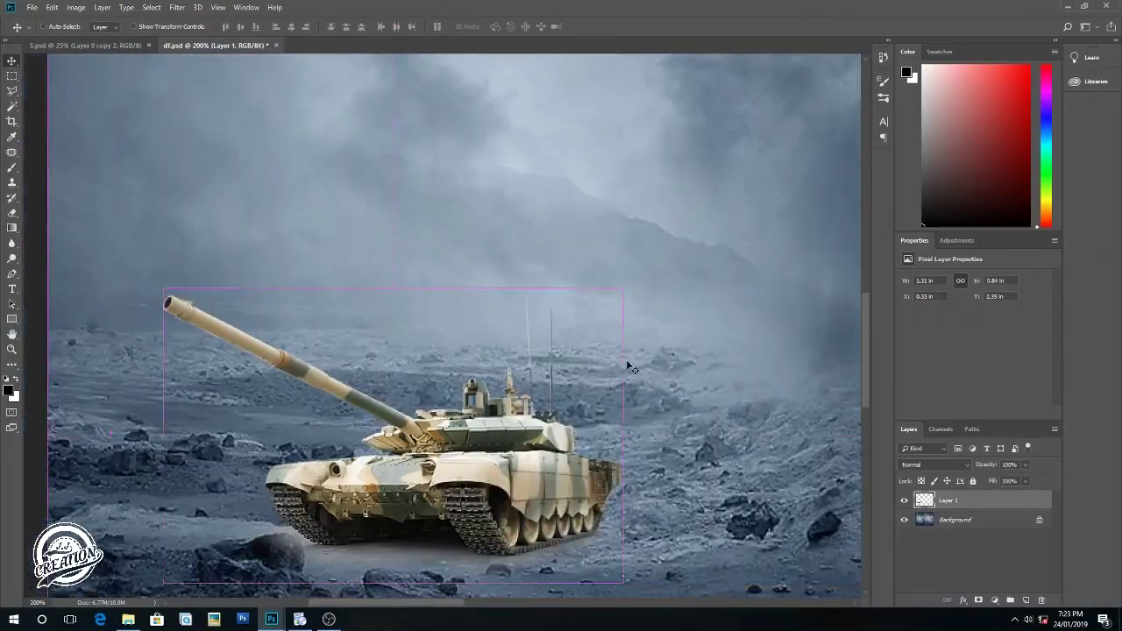
pyautogui.scroll(-3, 627, 367)
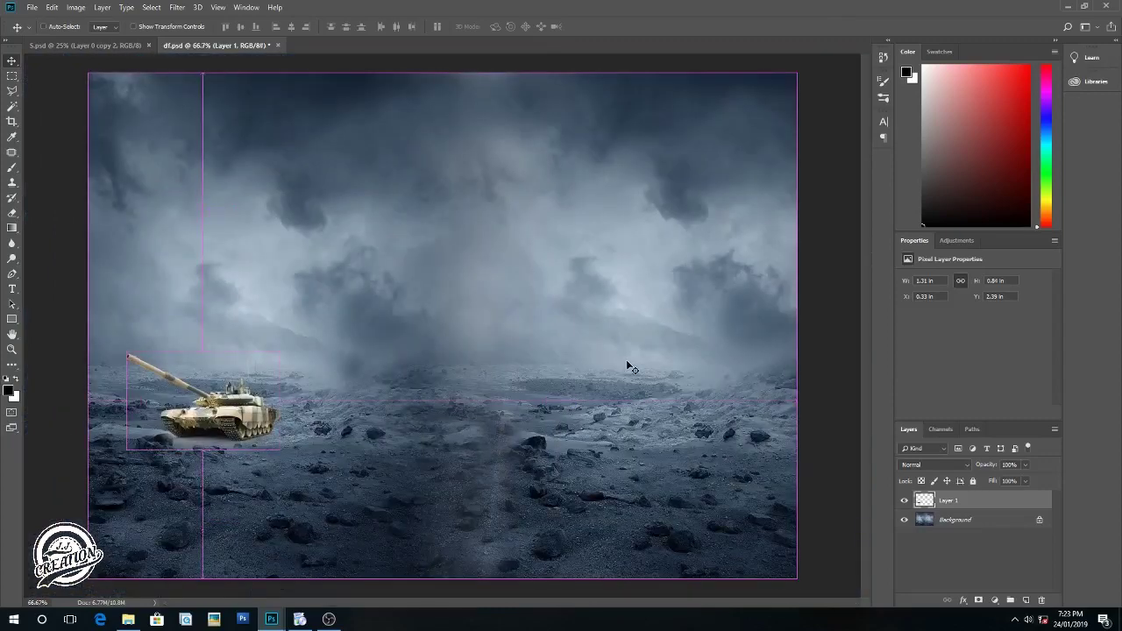
# Step: Scale the Layer 1 tank to about 209% and commit it at the left edge
pyautogui.hotkey('ctrl', 't')
pyautogui.moveTo(280, 350)
pyautogui.mouseDown()
pyautogui.moveTo(409, 268)
pyautogui.moveTo(372, 330)
pyautogui.moveTo(404, 274)
pyautogui.mouseUp()
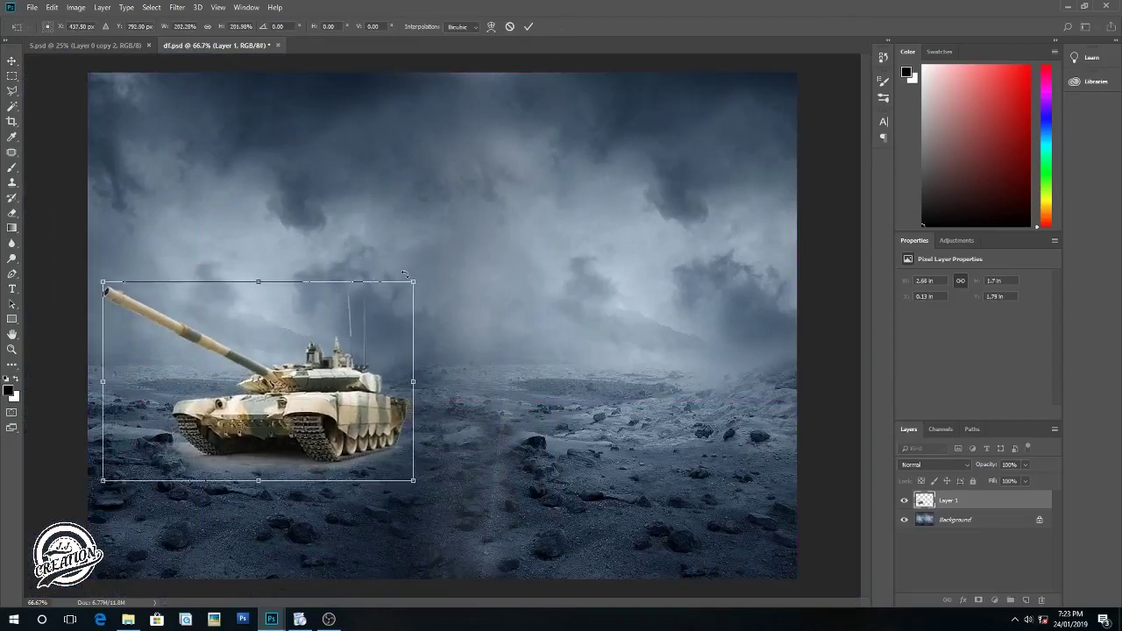
pyautogui.moveTo(418, 278); pyautogui.dragTo(398, 289)
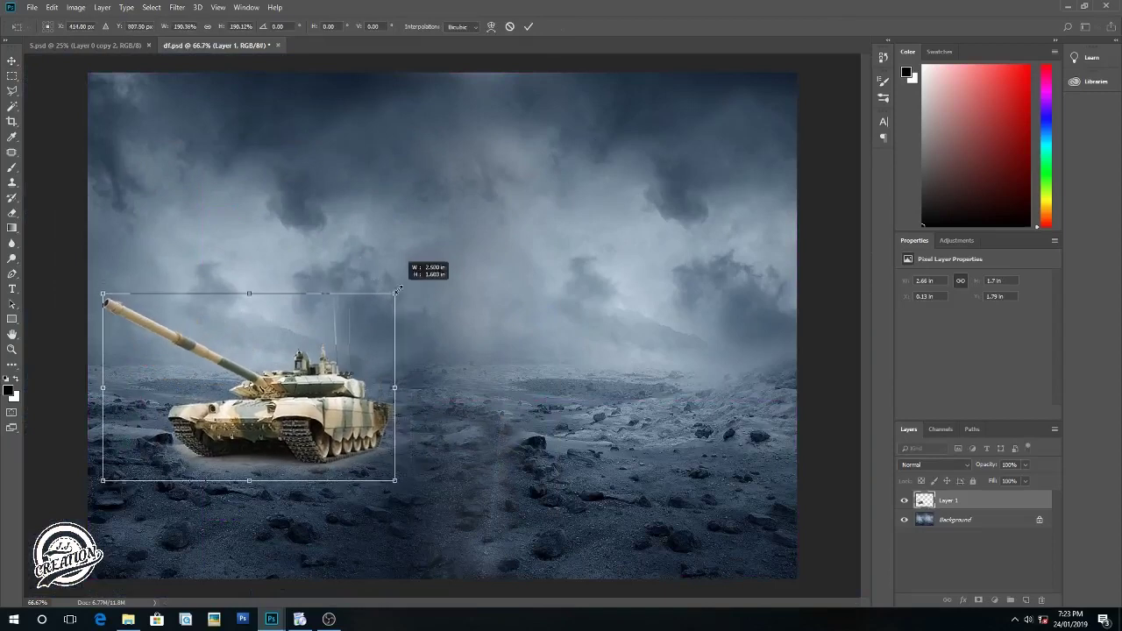
pyautogui.hotkey('ctrl', '-')
pyautogui.hotkey('ctrl', '-')
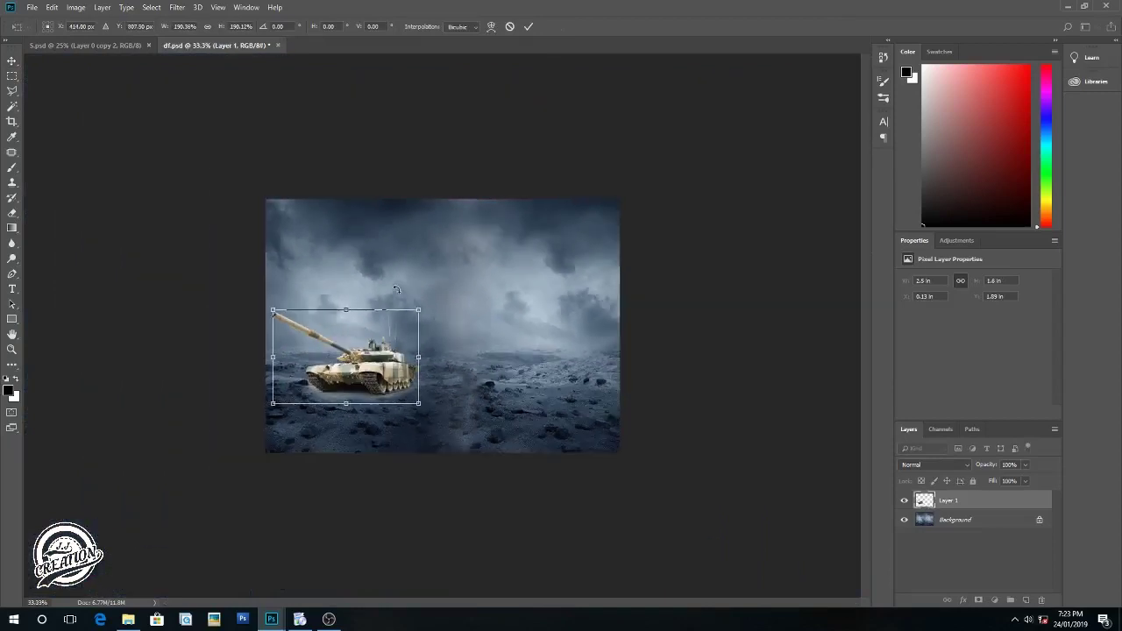
pyautogui.moveTo(420, 300); pyautogui.dragTo(427, 305)
pyautogui.moveTo(380, 379); pyautogui.dragTo(373, 383)
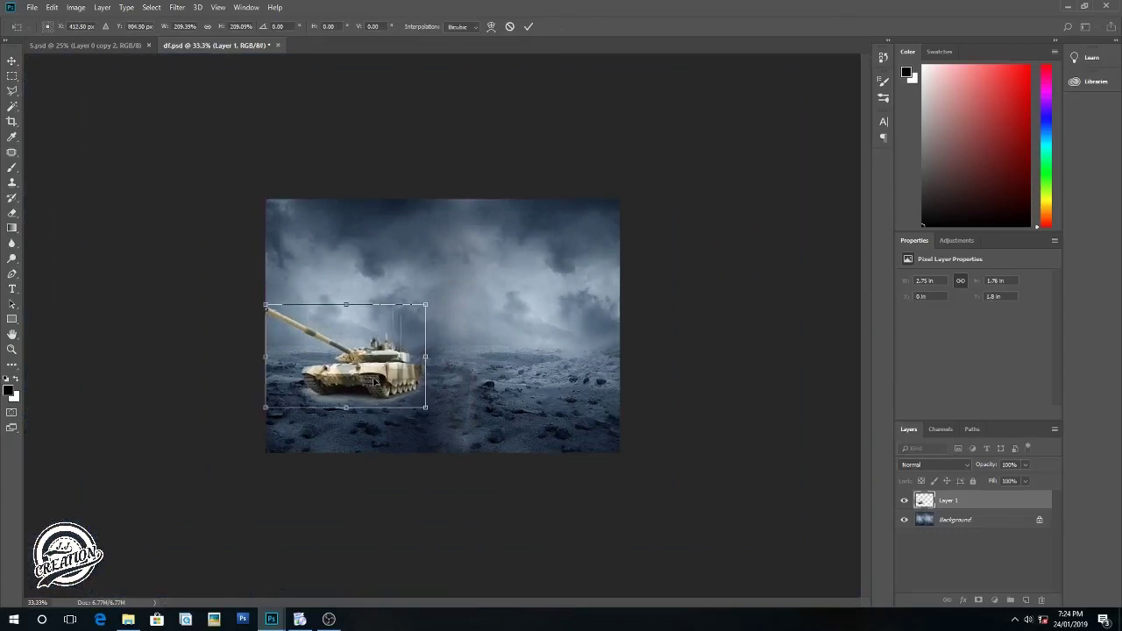
pyautogui.press('Return')
pyautogui.moveTo(12, 220); pyautogui.dragTo(53, 214)
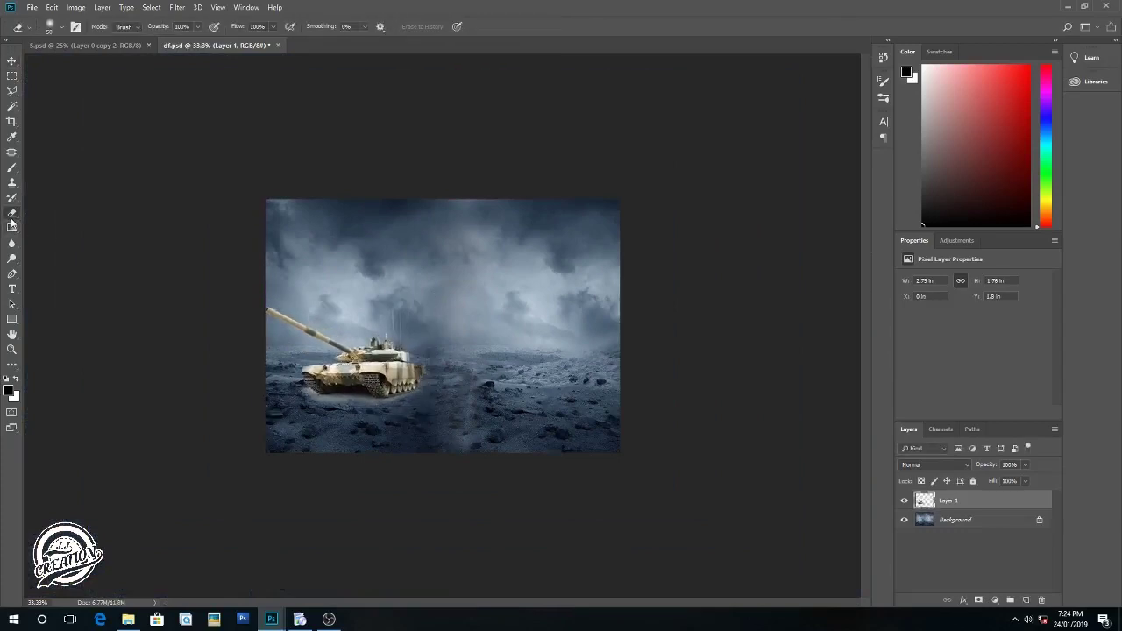
# Step: Set a soft 0%-hardness eraser, zoom in, and erase pale ground around the left track
pyautogui.click(49, 28)
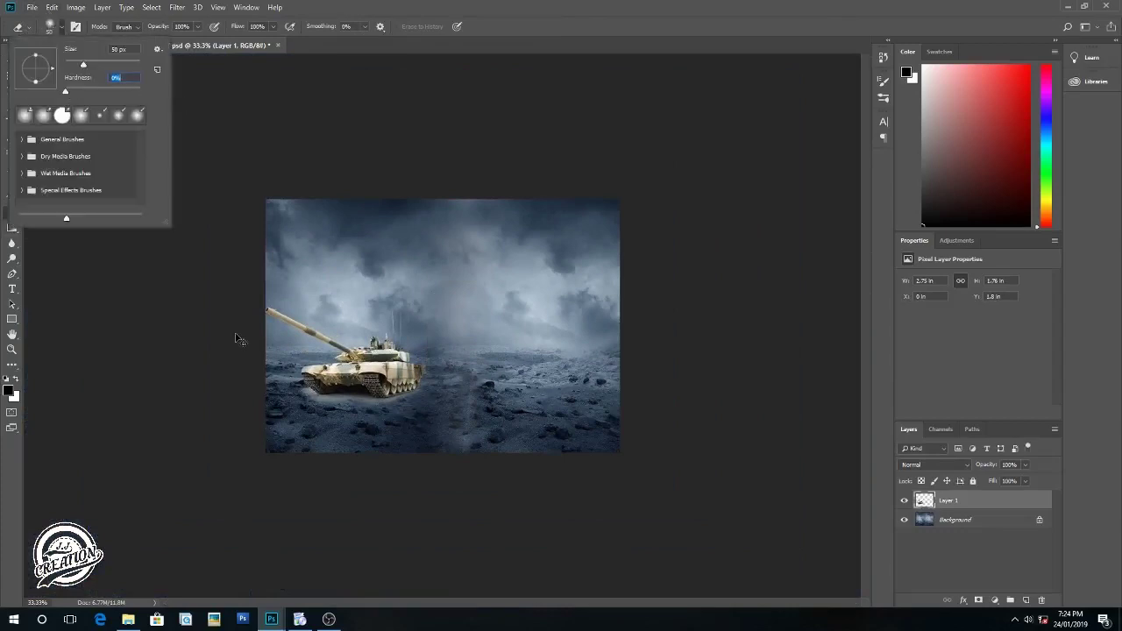
pyautogui.press('Escape')
pyautogui.scroll(2, 235, 339)
pyautogui.scroll(2, 235, 340)
pyautogui.scroll(1, 237, 342)
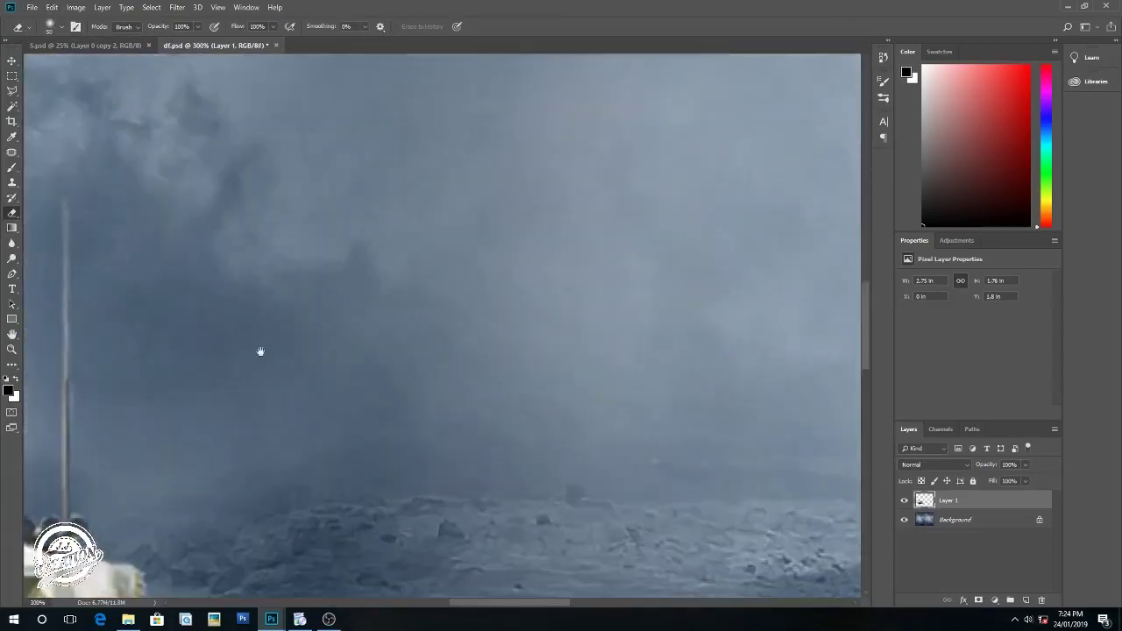
pyautogui.moveTo(244, 350); pyautogui.dragTo(475, 267)
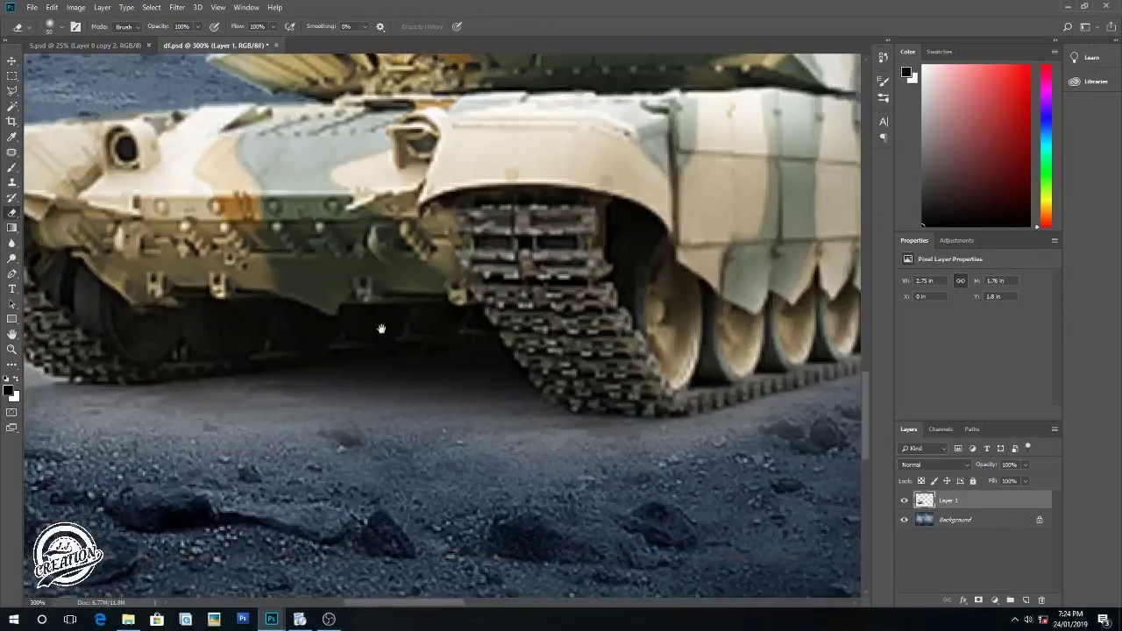
pyautogui.hscroll(-3, 490, 280)
pyautogui.moveTo(156, 394)
pyautogui.mouseDown()
pyautogui.moveTo(88, 337)
pyautogui.moveTo(123, 368)
pyautogui.moveTo(127, 350)
pyautogui.moveTo(150, 354)
pyautogui.moveTo(172, 398)
pyautogui.mouseUp()
pyautogui.scroll(1, 177, 404)
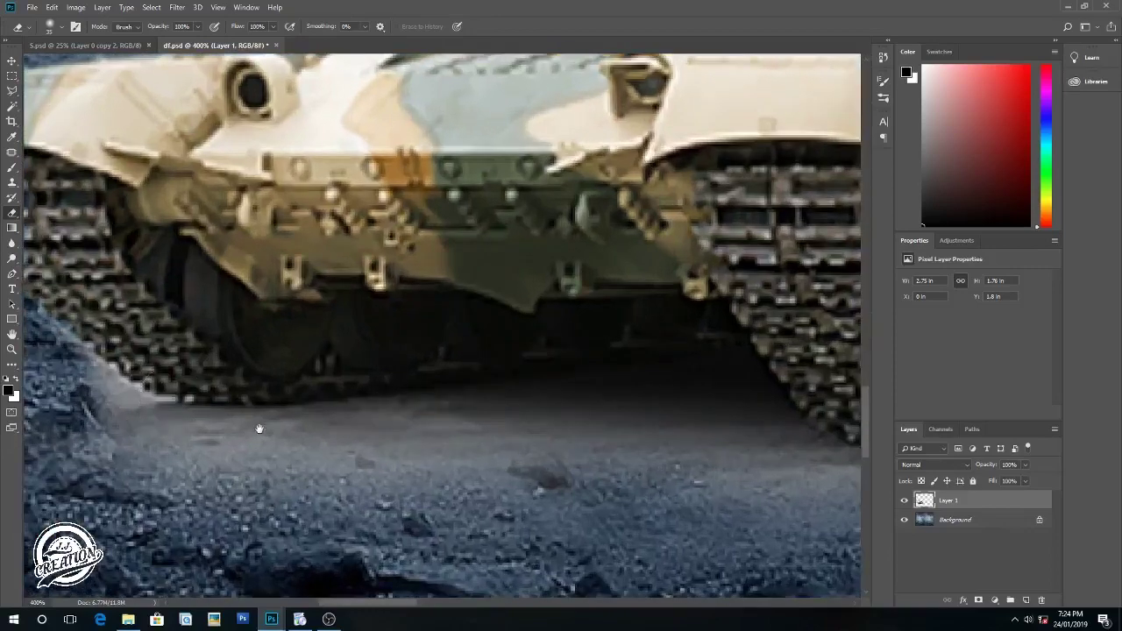
pyautogui.moveTo(259, 429); pyautogui.dragTo(387, 328)
pyautogui.moveTo(236, 337)
pyautogui.mouseDown()
pyautogui.moveTo(404, 351)
pyautogui.moveTo(204, 280)
pyautogui.moveTo(434, 394)
pyautogui.moveTo(500, 326)
pyautogui.mouseUp()
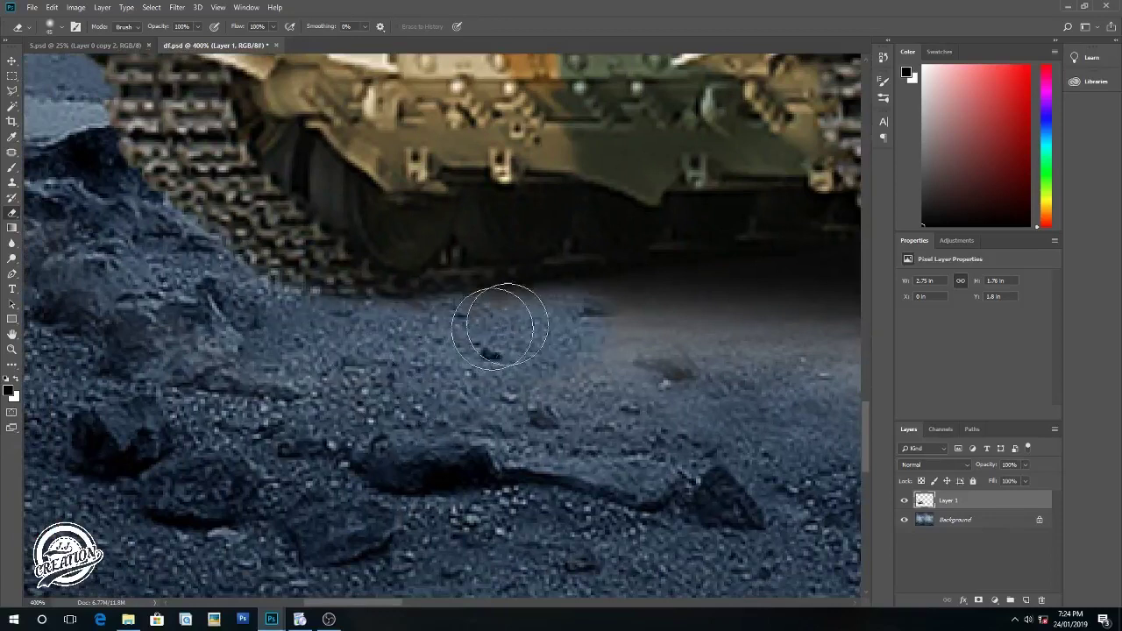
# Step: Erase leftover ground below the front track and beside the road wheels, then zoom out
pyautogui.moveTo(639, 333); pyautogui.dragTo(301, 400)
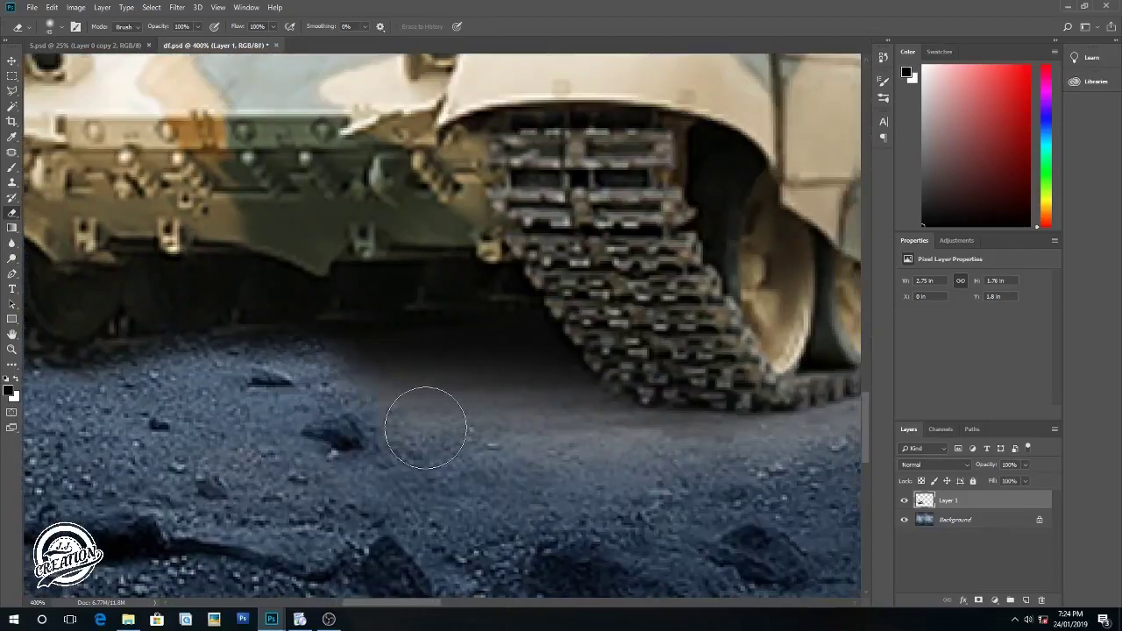
pyautogui.moveTo(425, 427); pyautogui.dragTo(268, 510)
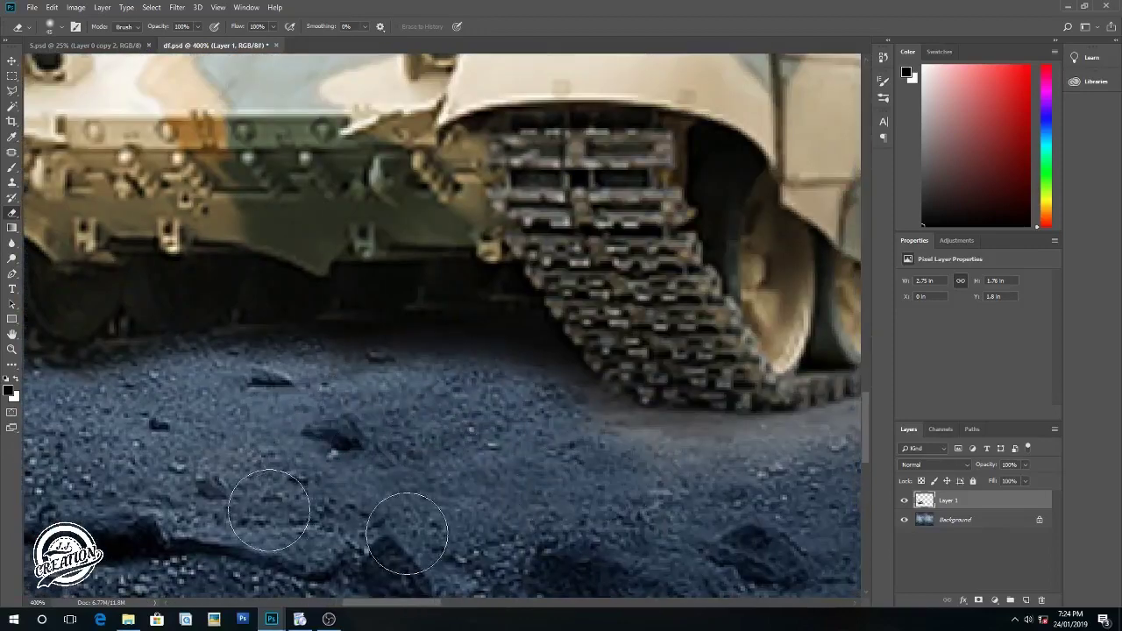
pyautogui.moveTo(528, 490); pyautogui.dragTo(315, 474)
pyautogui.moveTo(487, 464)
pyautogui.mouseDown()
pyautogui.moveTo(676, 431)
pyautogui.moveTo(286, 549)
pyautogui.moveTo(605, 463)
pyautogui.moveTo(672, 388)
pyautogui.moveTo(576, 450)
pyautogui.mouseUp()
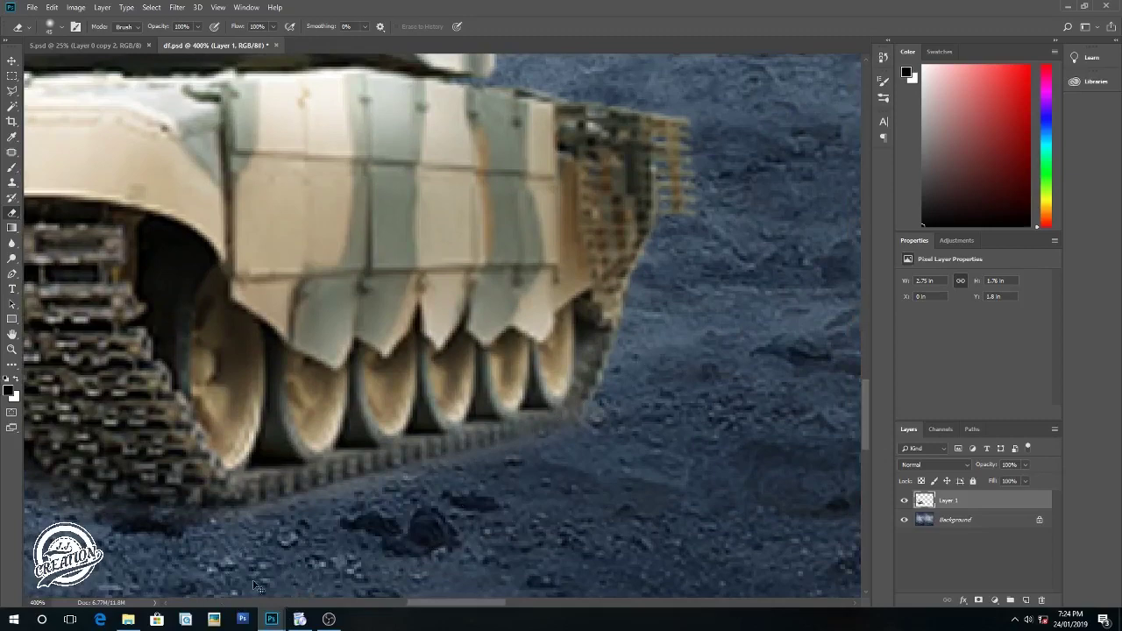
pyautogui.hotkey('ctrl', '-')
pyautogui.hotkey('ctrl', '-')
pyautogui.hotkey('ctrl', '-')
pyautogui.hotkey('ctrl', '-')
pyautogui.hotkey('ctrl', '-')
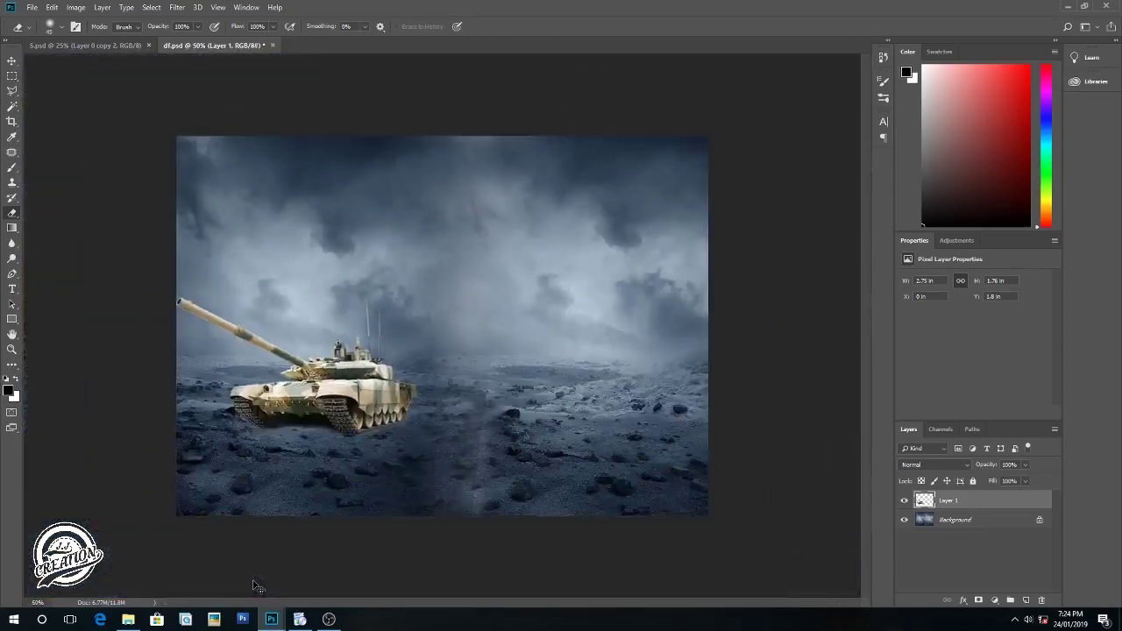
pyautogui.hotkey('ctrl', '-')
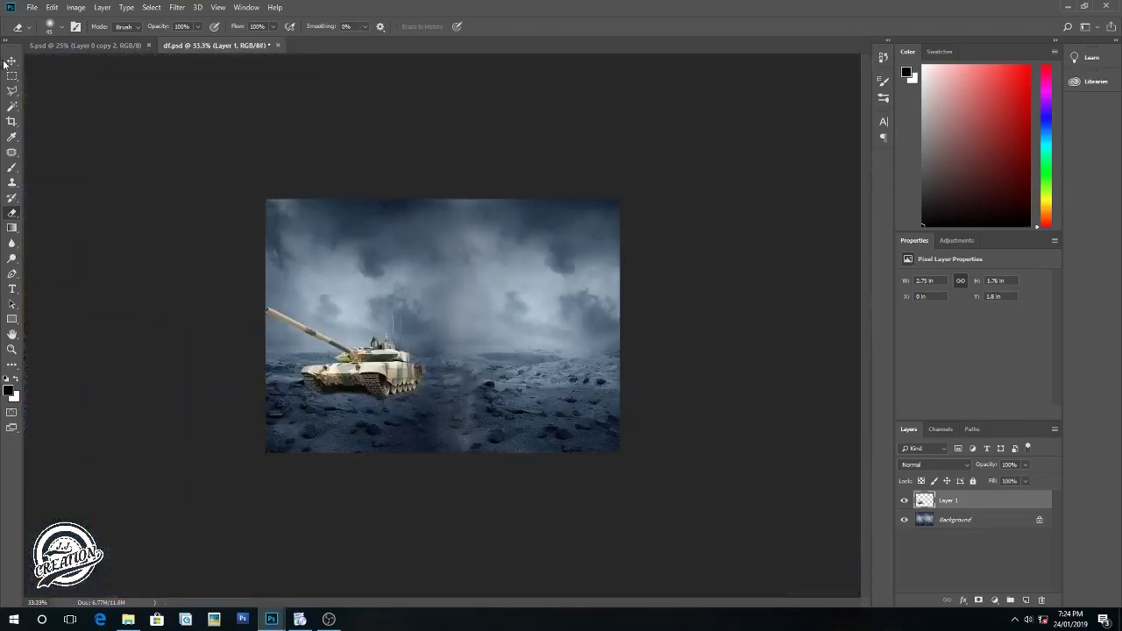
# Step: In Camera Raw Filter, set Temperature -19, Exposure -0.40, Contrast +23 and Clarity +35 on the tank
pyautogui.click(10, 61)
pyautogui.click(174, 9)
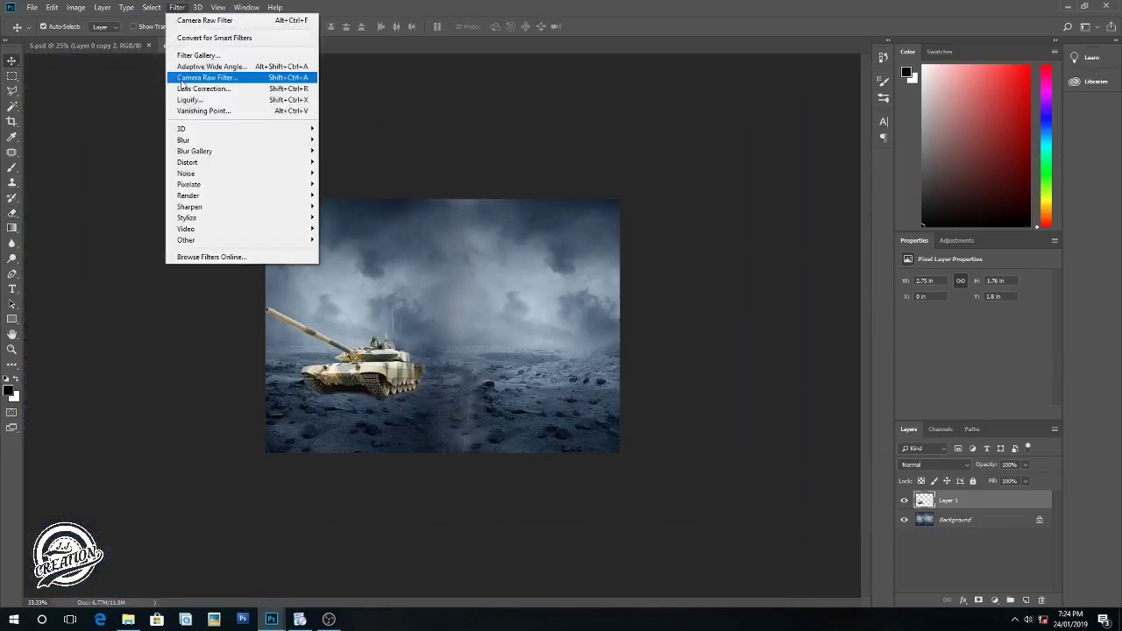
pyautogui.click(192, 78)
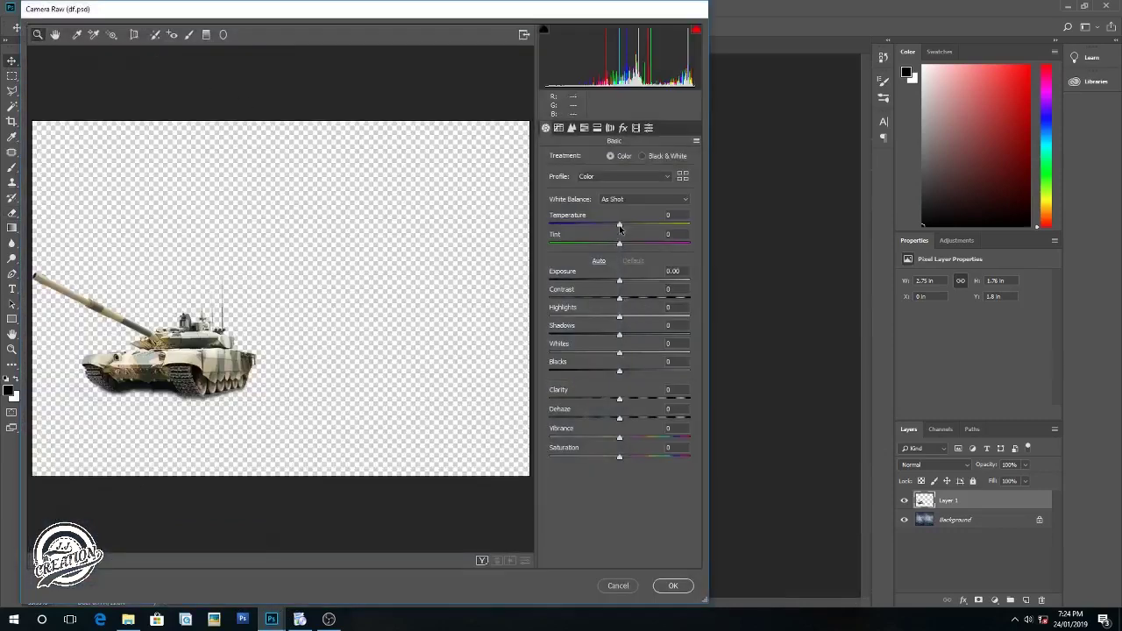
pyautogui.moveTo(617, 226); pyautogui.dragTo(604, 226)
pyautogui.moveTo(618, 301)
pyautogui.mouseDown()
pyautogui.moveTo(637, 299)
pyautogui.moveTo(613, 279)
pyautogui.mouseUp()
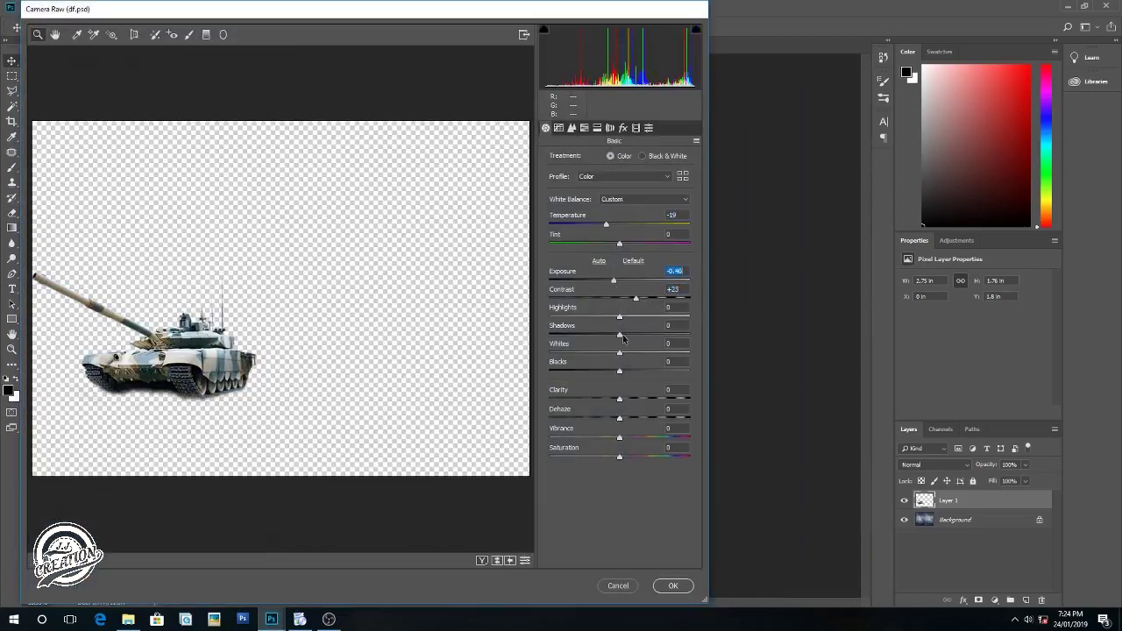
pyautogui.moveTo(605, 333); pyautogui.dragTo(614, 333)
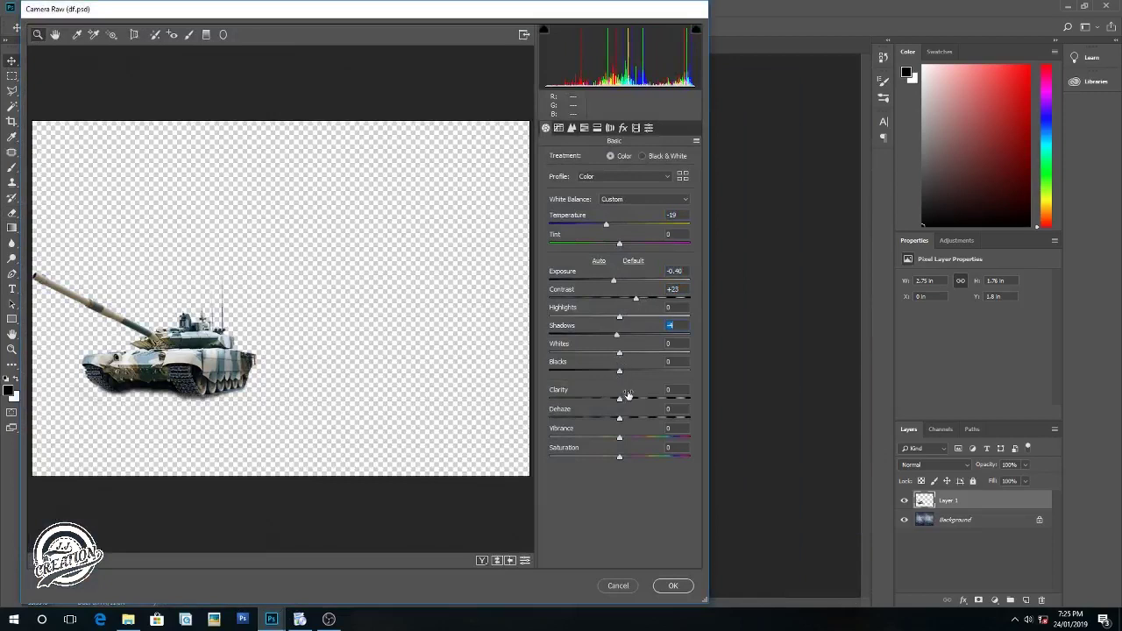
pyautogui.moveTo(617, 399); pyautogui.dragTo(644, 399)
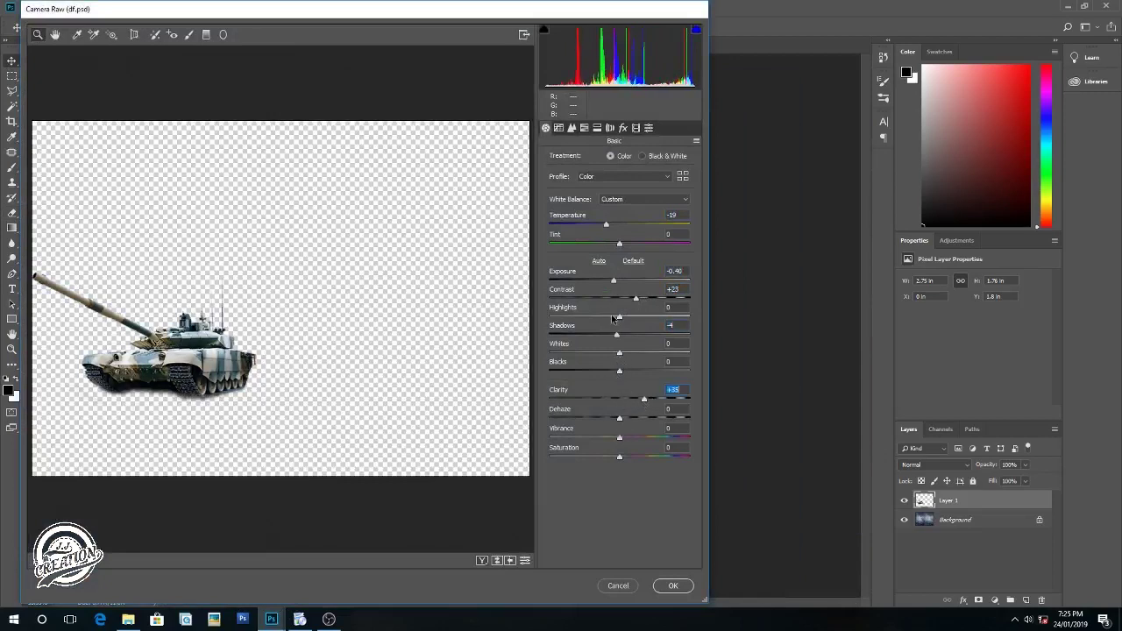
# Step: Lower tone-curve Darks to -7 and Shadows to -11, raise Blues saturation +22, and apply
pyautogui.click(560, 130)
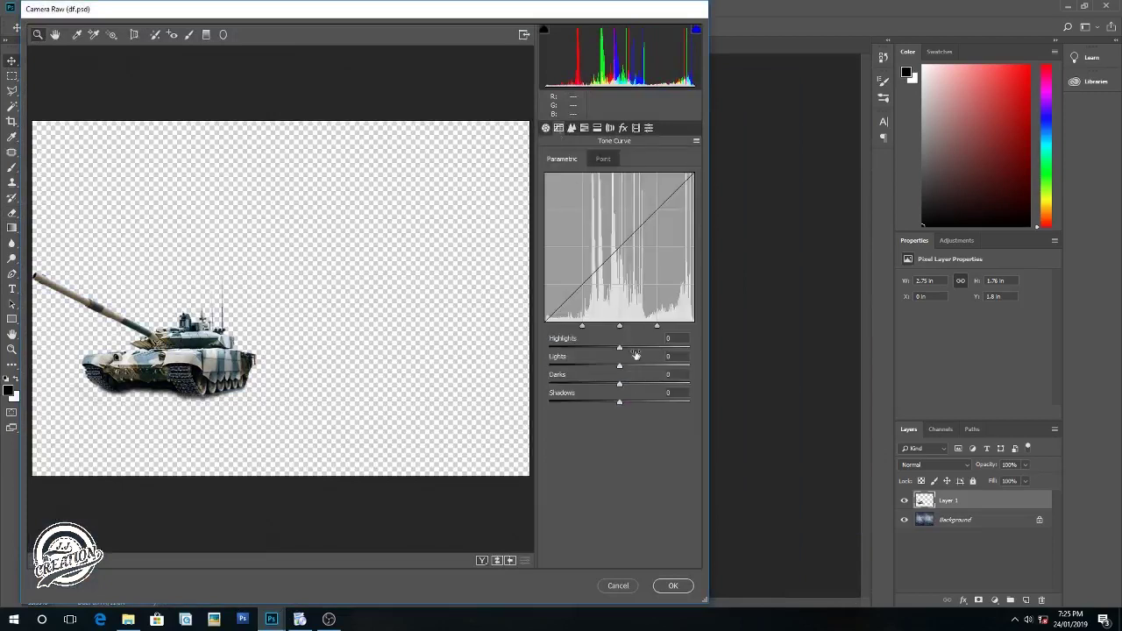
pyautogui.moveTo(618, 385); pyautogui.dragTo(612, 402)
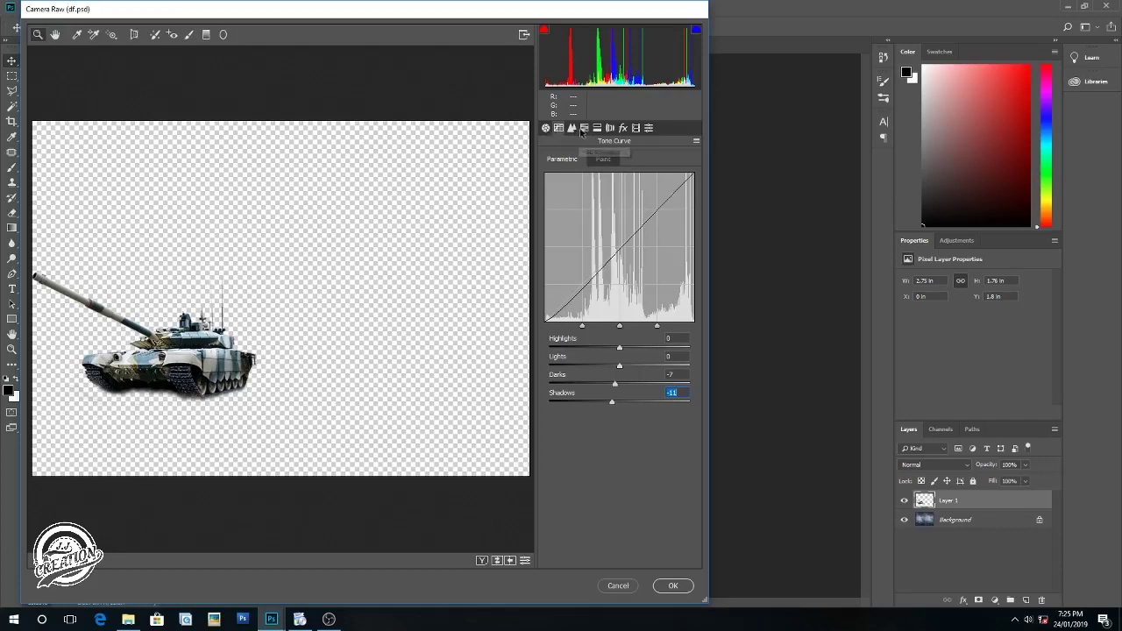
pyautogui.click(582, 129)
pyautogui.moveTo(620, 302); pyautogui.dragTo(643, 302)
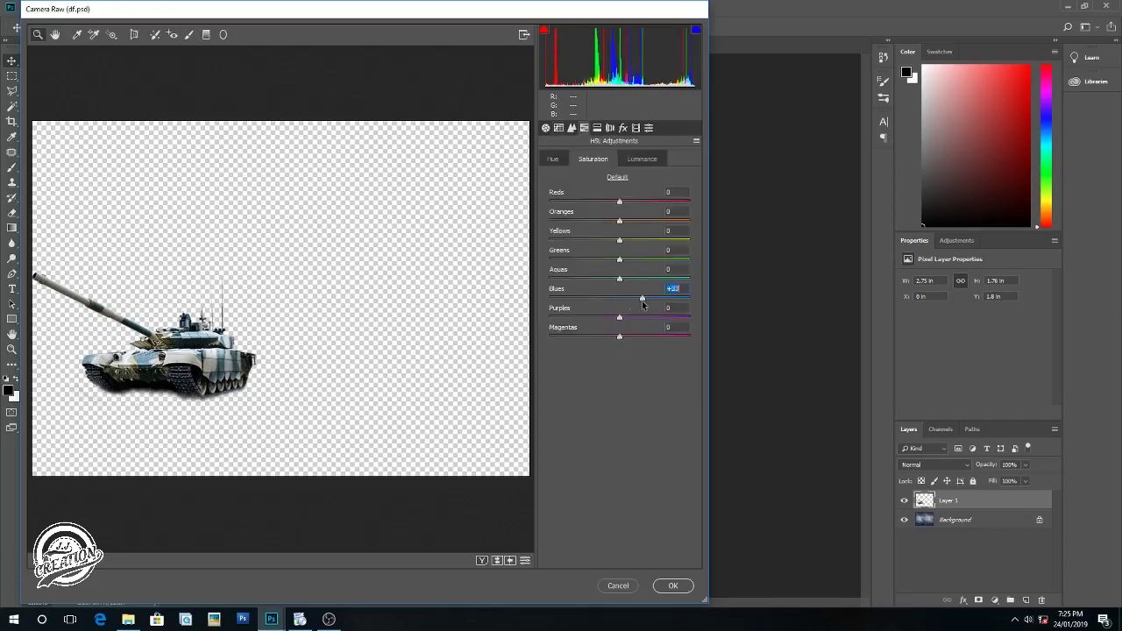
pyautogui.click(670, 586)
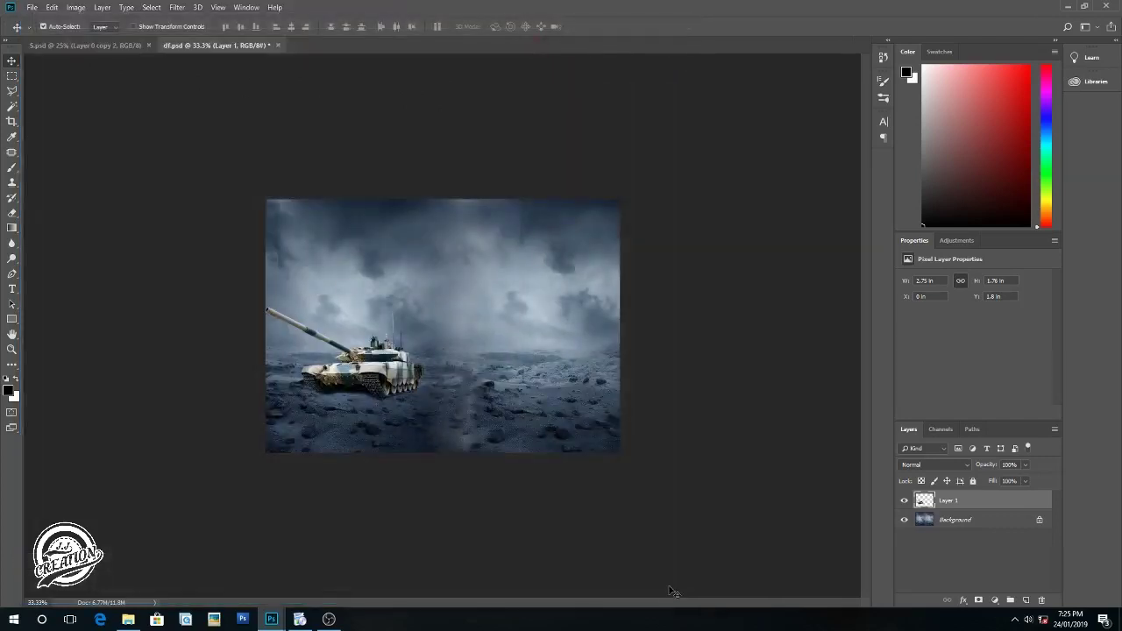
# Step: Enlarge the tank to 3.25 × 2.08 in at the left edge and Alt-drag a copy rightward
pyautogui.moveTo(399, 401); pyautogui.dragTo(364, 378)
pyautogui.press('ctrl')
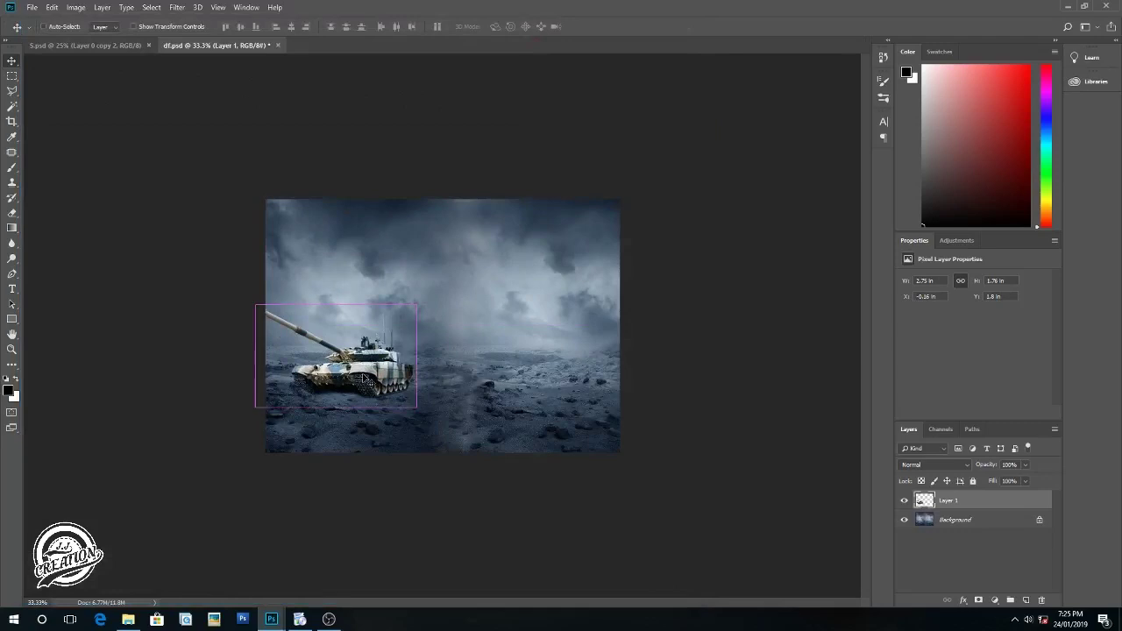
pyautogui.hotkey('ctrl', 't')
pyautogui.moveTo(418, 308); pyautogui.dragTo(447, 287)
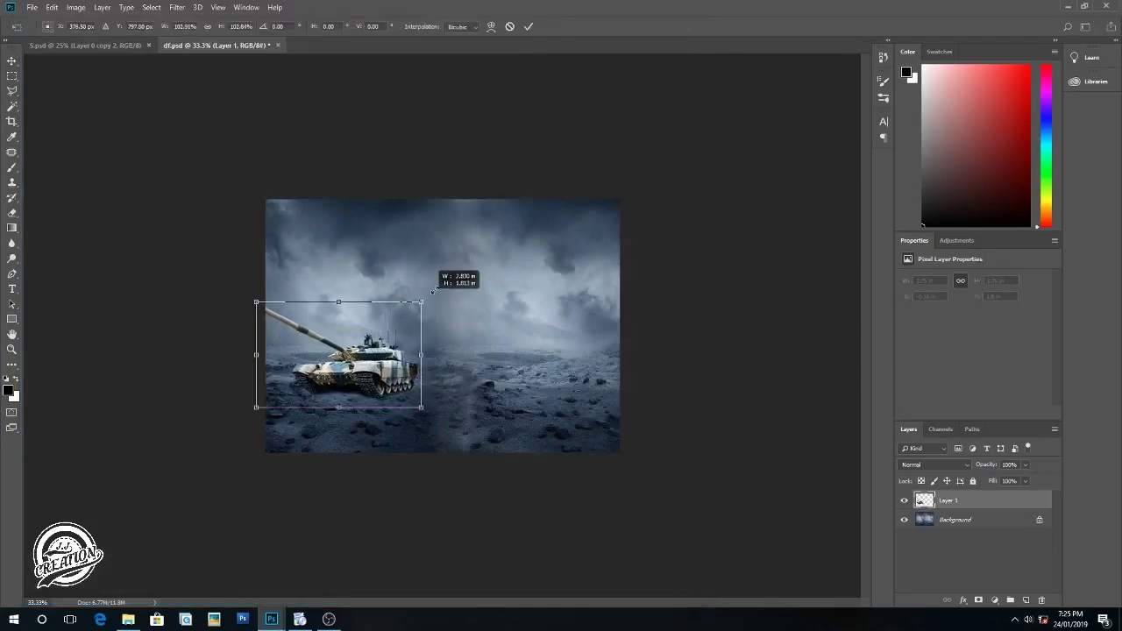
pyautogui.moveTo(389, 361); pyautogui.dragTo(374, 364)
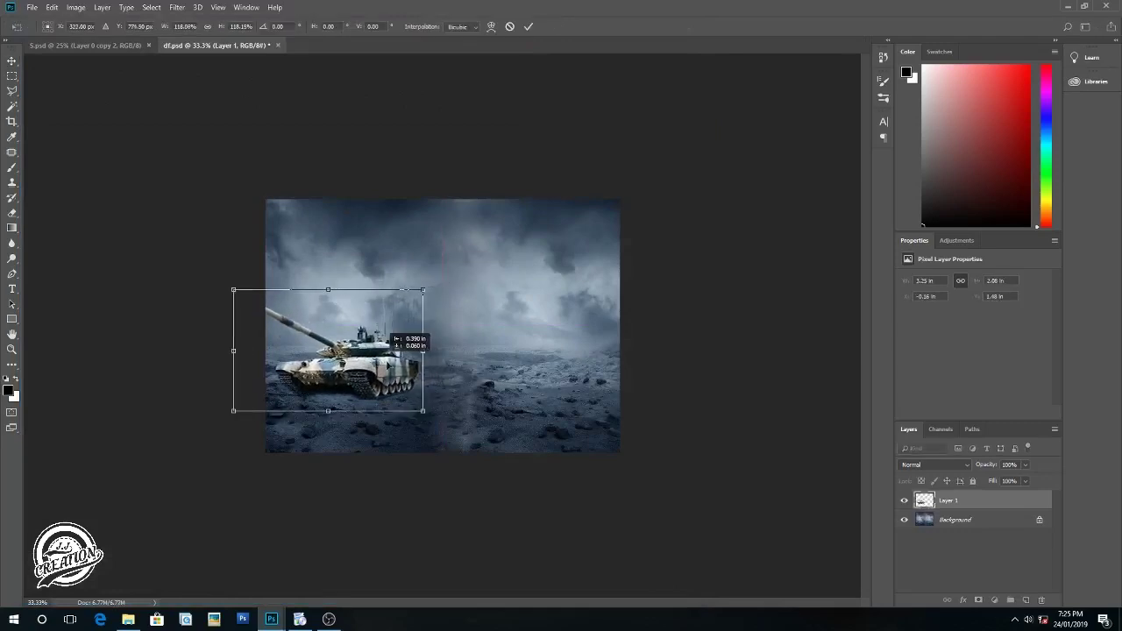
pyautogui.press('Return')
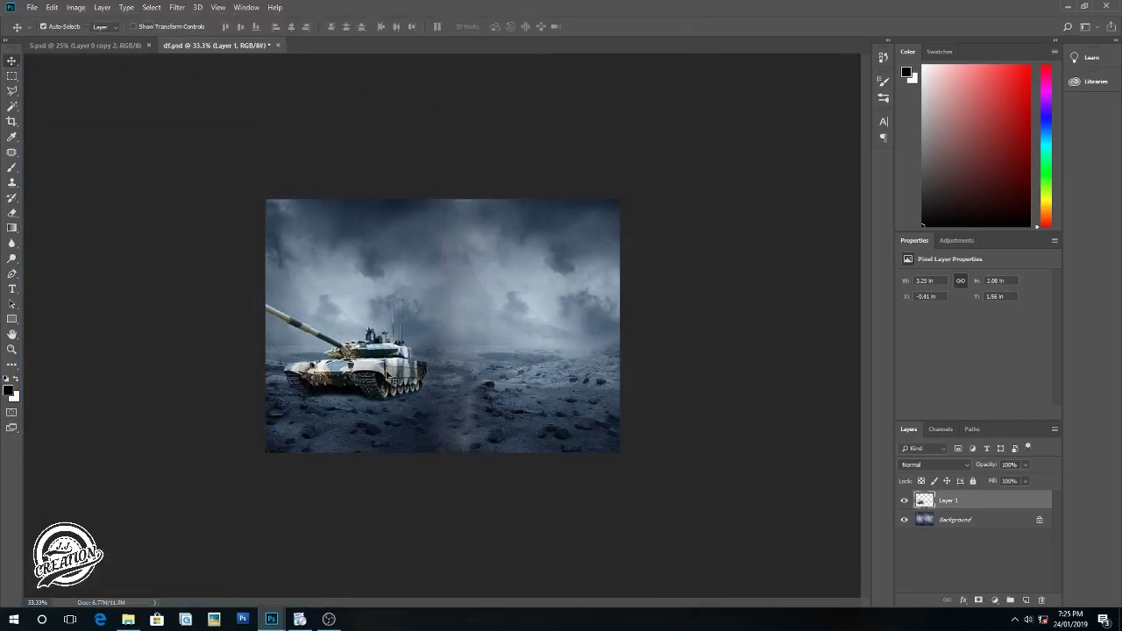
pyautogui.keyDown('alt'); pyautogui.moveTo(388, 375); pyautogui.dragTo(560, 370); pyautogui.keyUp('alt')
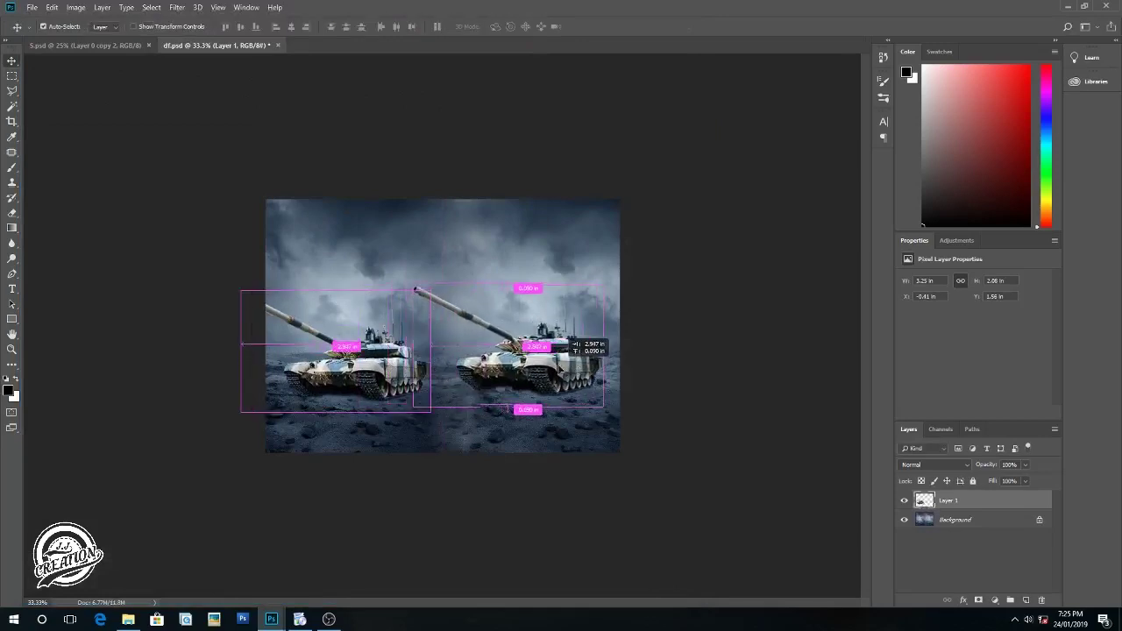
# Step: Flip the right tank copy to face left, shrink it to 1.87 × 1.2 in, and duplicate it
pyautogui.hotkey('ctrl', 't')
pyautogui.rightClick(521, 345)
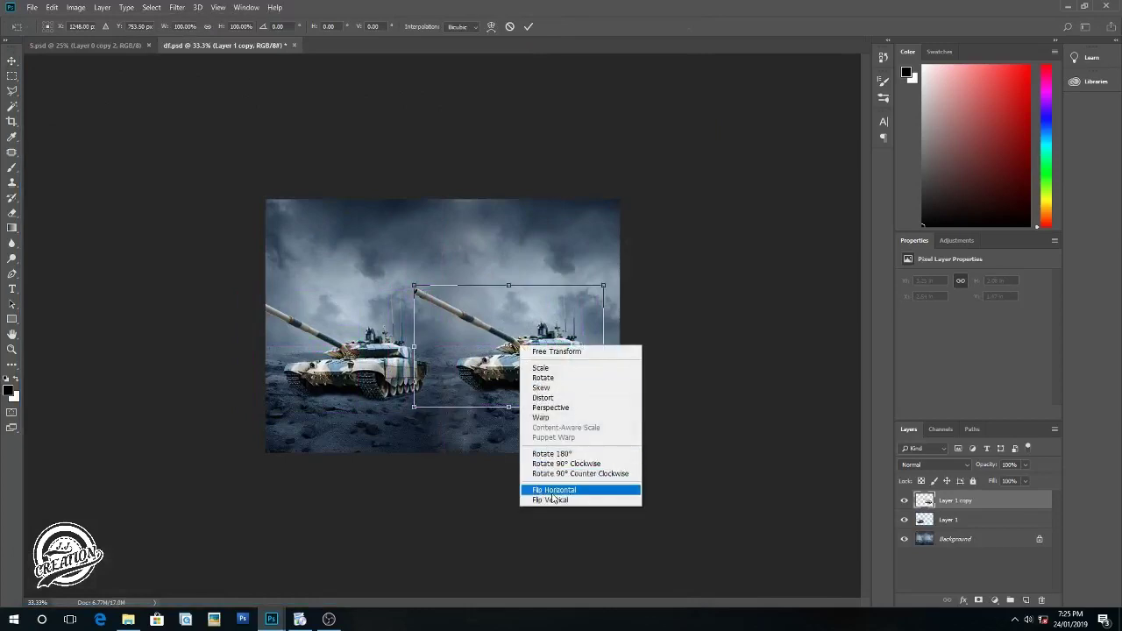
pyautogui.click(551, 492)
pyautogui.moveTo(604, 286)
pyautogui.mouseDown()
pyautogui.moveTo(514, 342)
pyautogui.moveTo(551, 372)
pyautogui.moveTo(586, 369)
pyautogui.moveTo(576, 348)
pyautogui.mouseUp()
pyautogui.moveTo(509, 334); pyautogui.dragTo(502, 328)
pyautogui.press('Return')
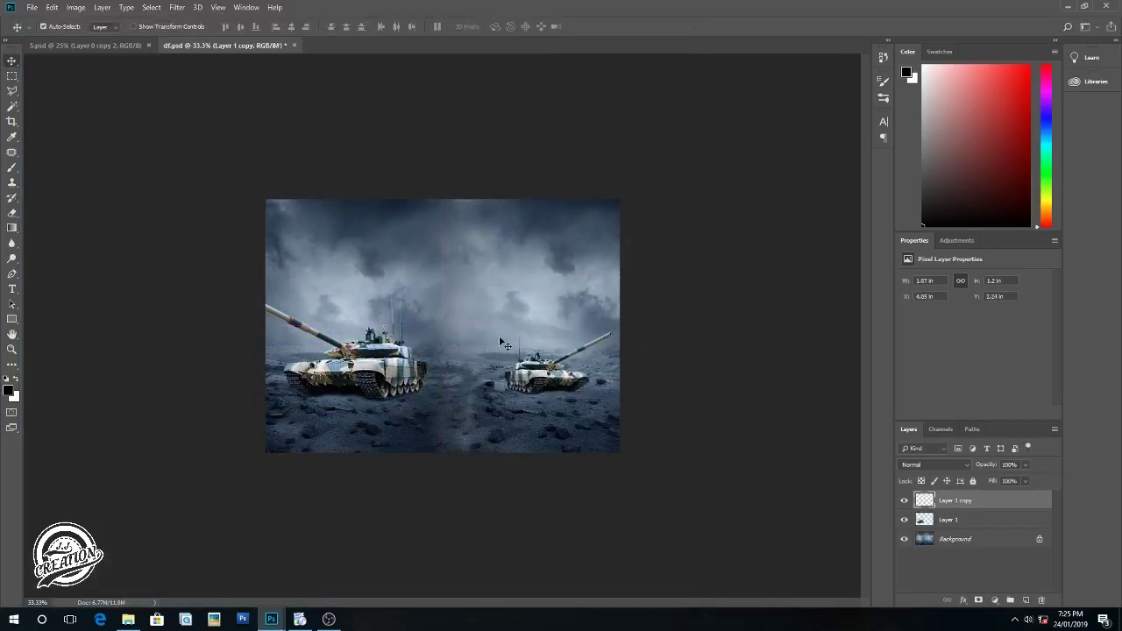
pyautogui.moveTo(543, 373); pyautogui.dragTo(481, 340)
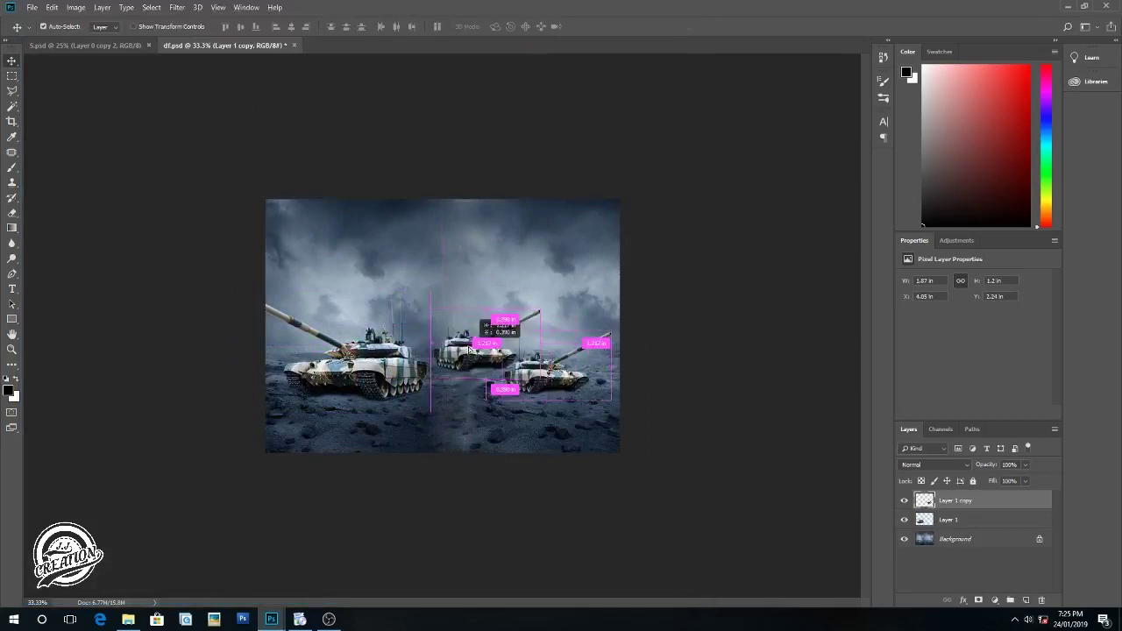
pyautogui.hotkey('ctrl', 't')
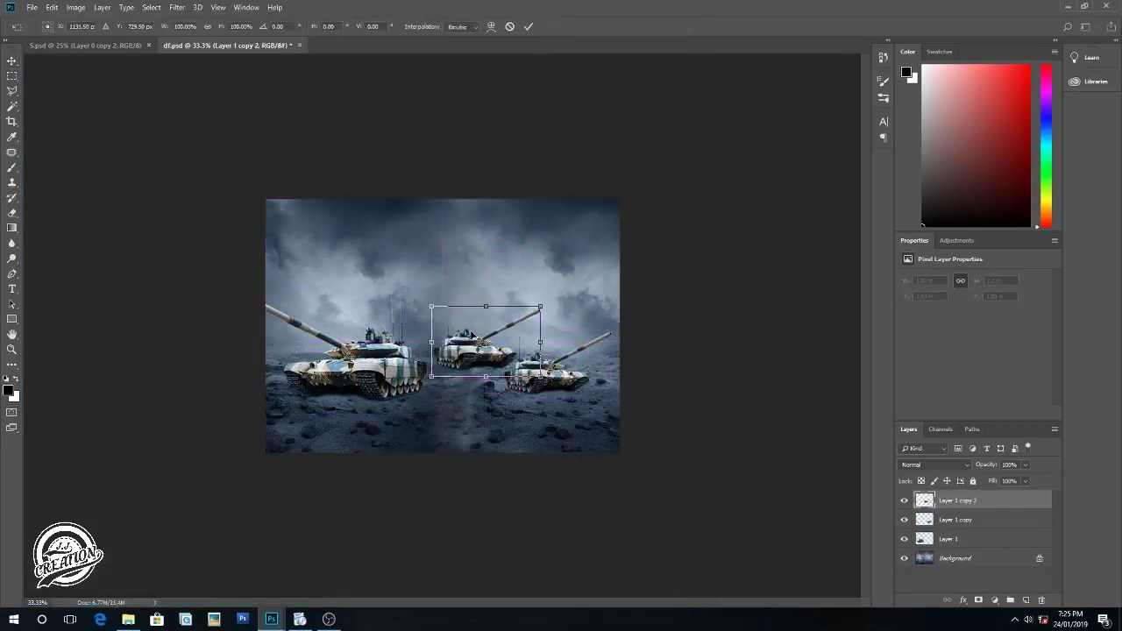
# Step: Shrink the middle tank to 1.04 × 0.67 in and nudge the left tank down-left
pyautogui.moveTo(541, 306); pyautogui.dragTo(480, 324)
pyautogui.press('Return')
pyautogui.click(397, 377)
pyautogui.rightClick(394, 373)
pyautogui.click(405, 378)
pyautogui.moveTo(396, 375); pyautogui.dragTo(386, 383)
# Step: Nudge the middle and right tanks into place and select all three tank layers
pyautogui.rightClick(456, 365)
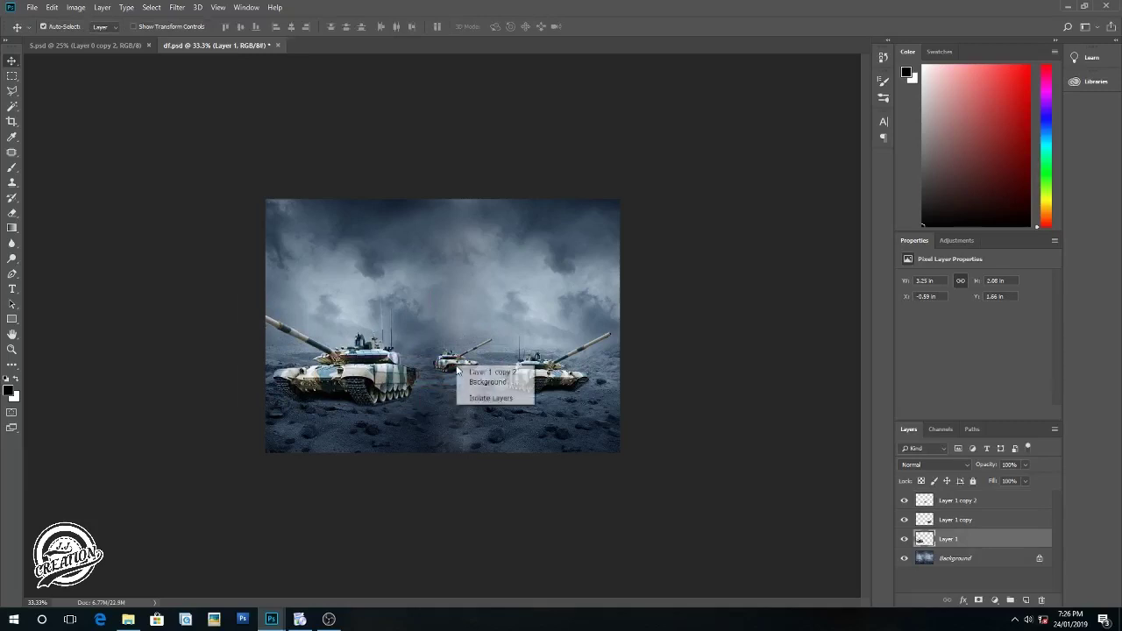
pyautogui.click(462, 372)
pyautogui.moveTo(462, 371)
pyautogui.mouseDown()
pyautogui.moveTo(452, 372)
pyautogui.moveTo(463, 373)
pyautogui.mouseUp()
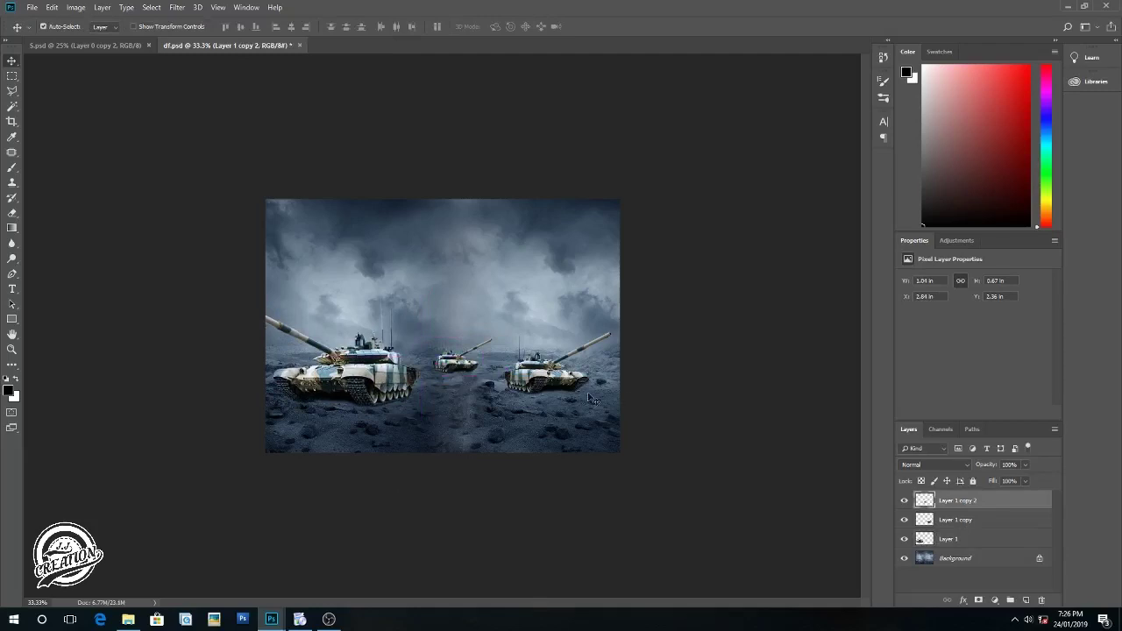
pyautogui.moveTo(564, 383); pyautogui.dragTo(577, 388)
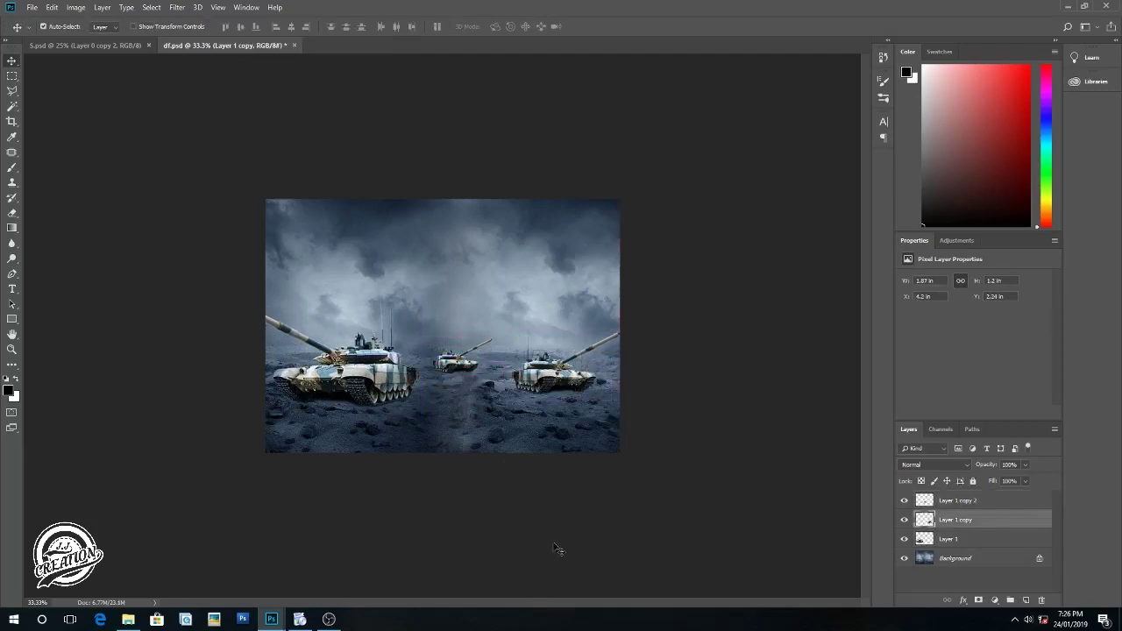
pyautogui.keyDown('shift'); pyautogui.click(939, 538); pyautogui.keyUp('shift')
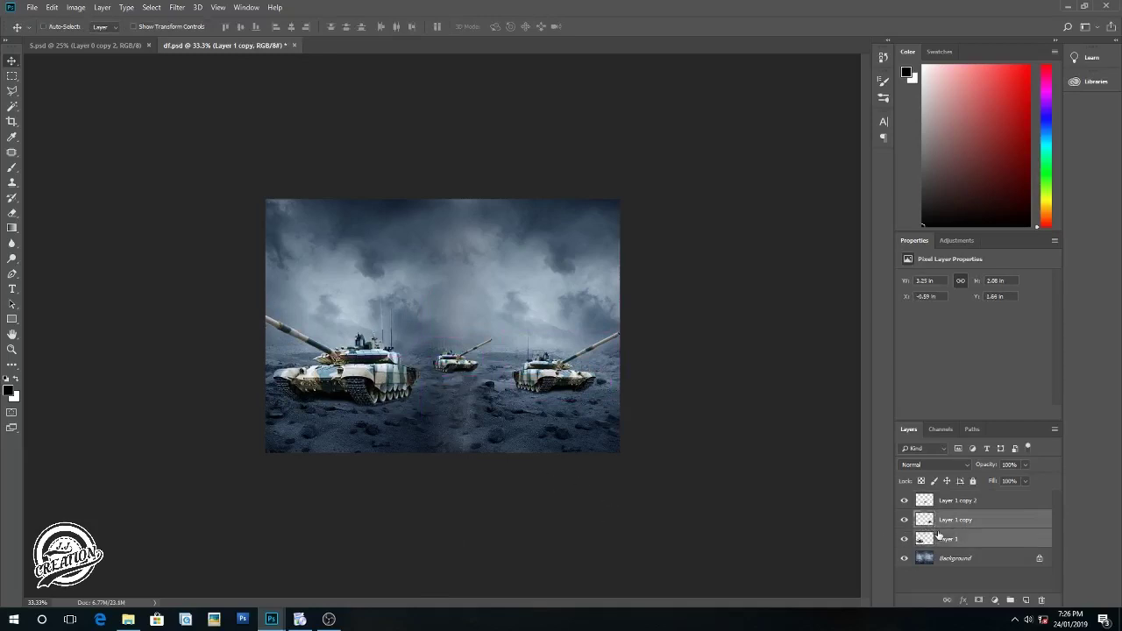
pyautogui.keyDown('shift'); pyautogui.click(949, 501); pyautogui.keyUp('shift')
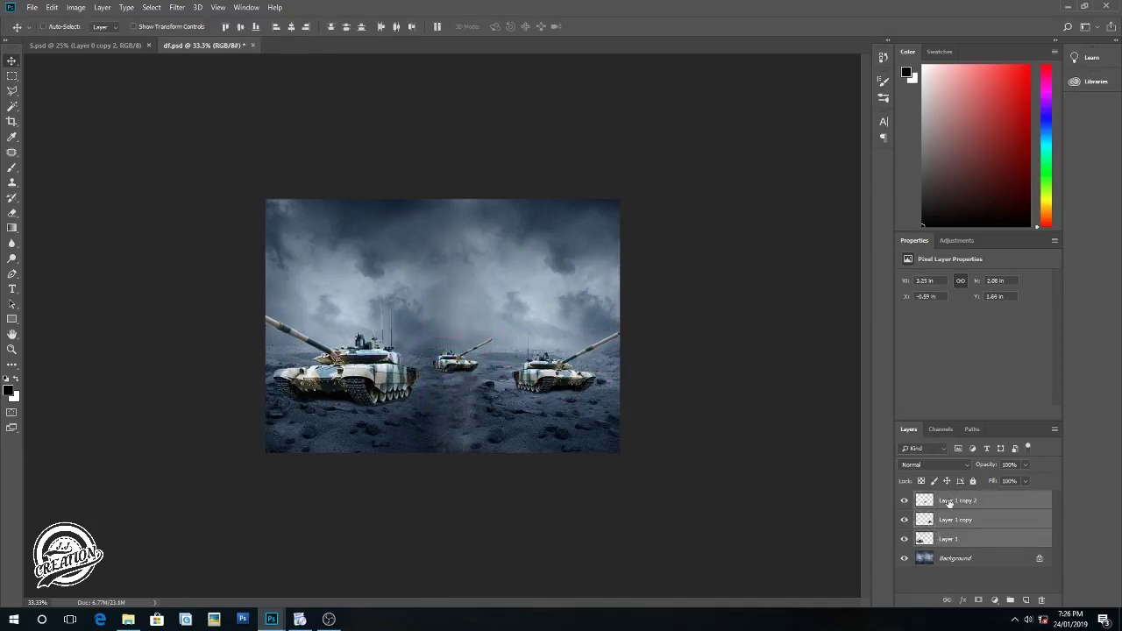
# Step: Apply a light Lens Blur of about radius 3 to the left tank's layer
pyautogui.click(177, 8)
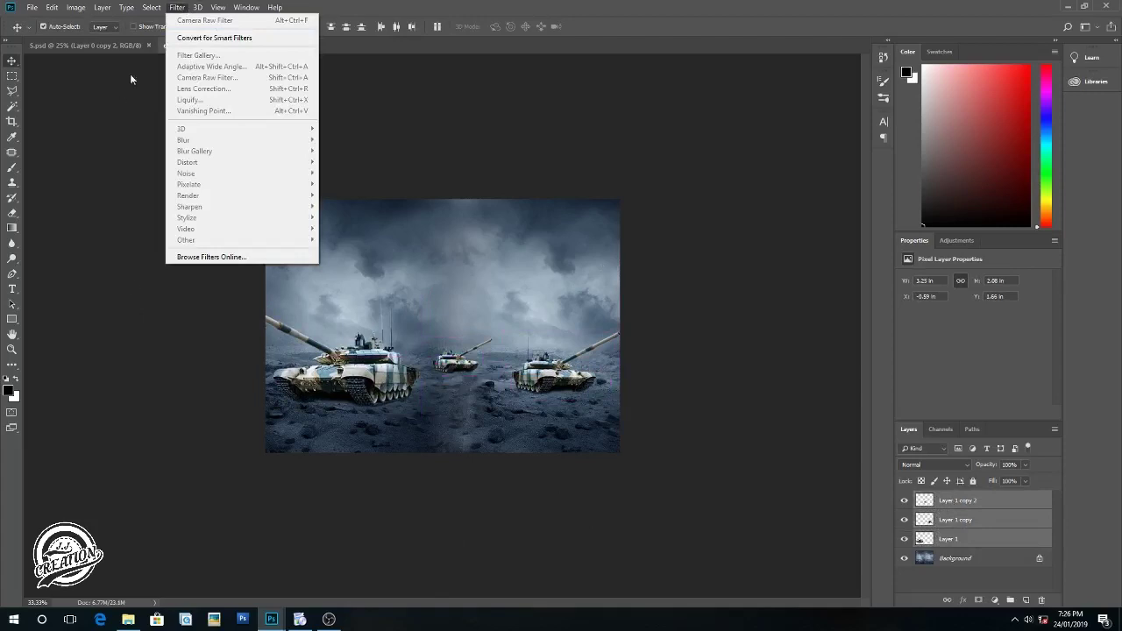
pyautogui.click(166, 43)
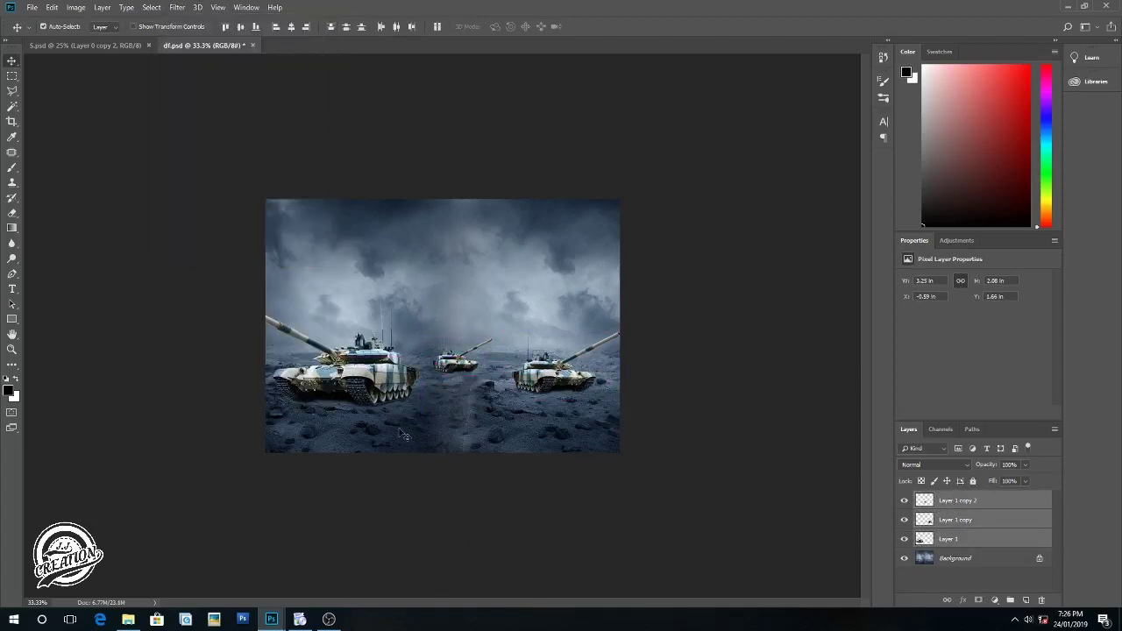
pyautogui.click(980, 542)
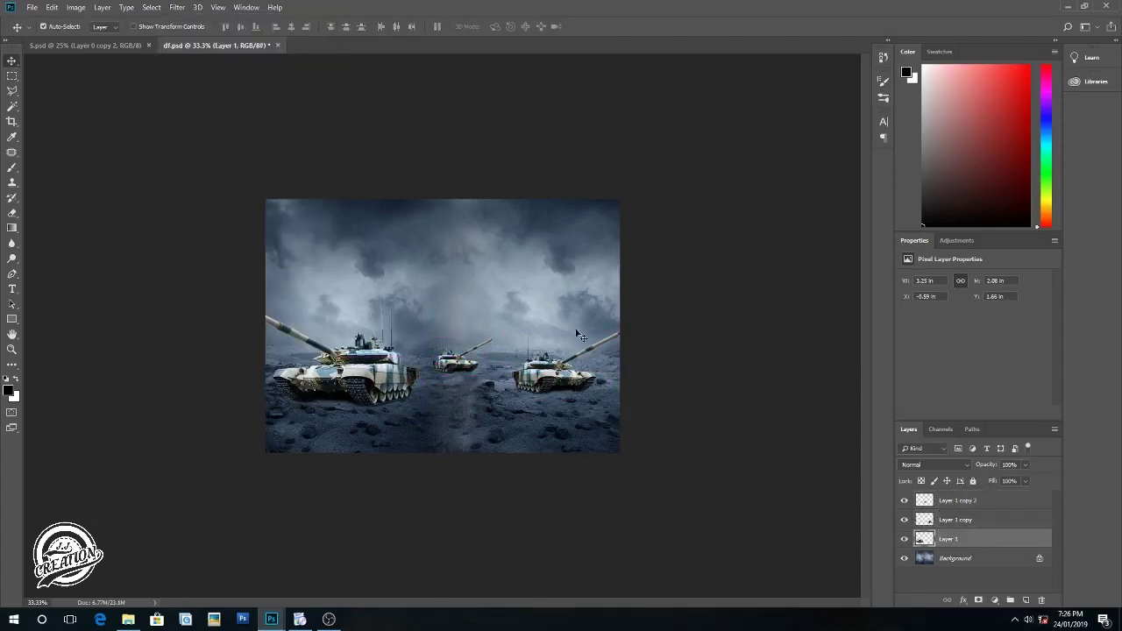
pyautogui.click(175, 7)
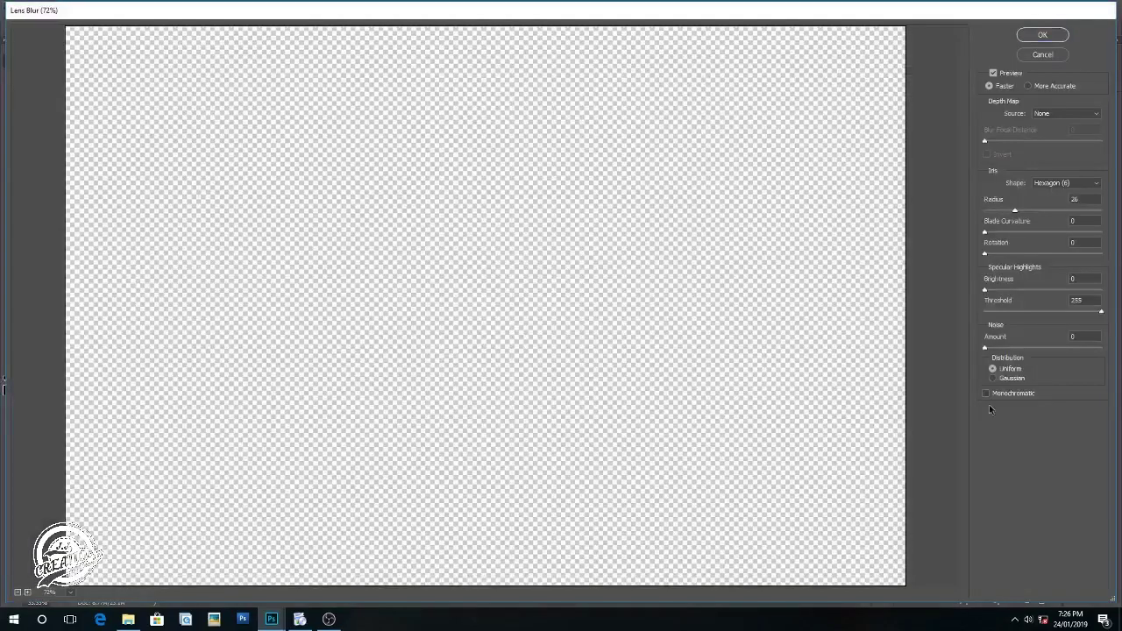
pyautogui.moveTo(1005, 211); pyautogui.dragTo(993, 212)
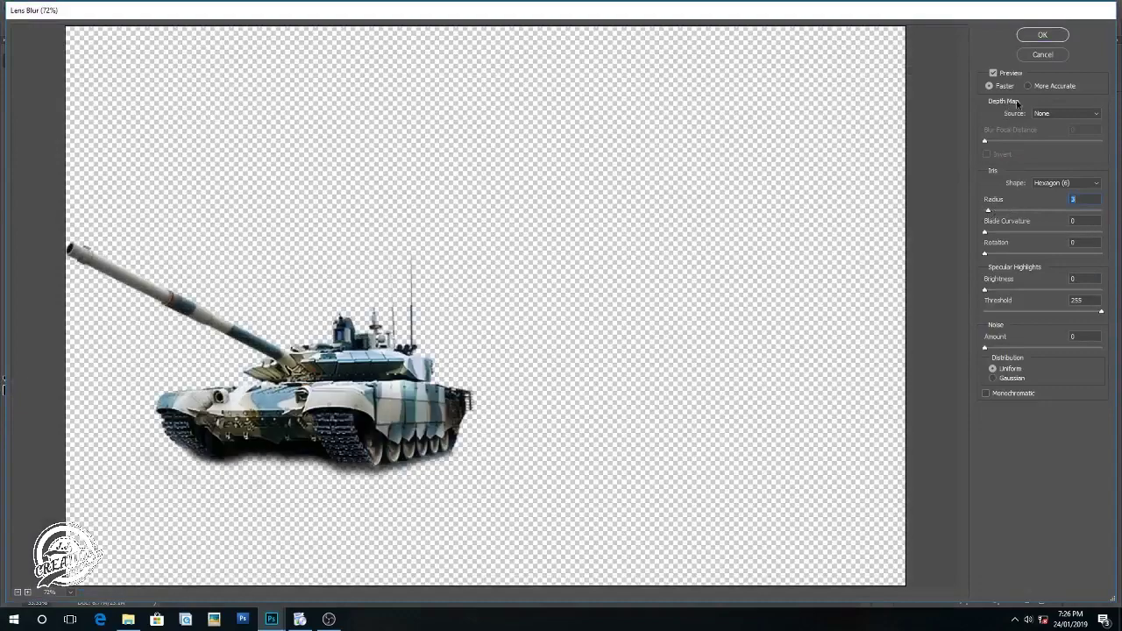
pyautogui.click(1042, 35)
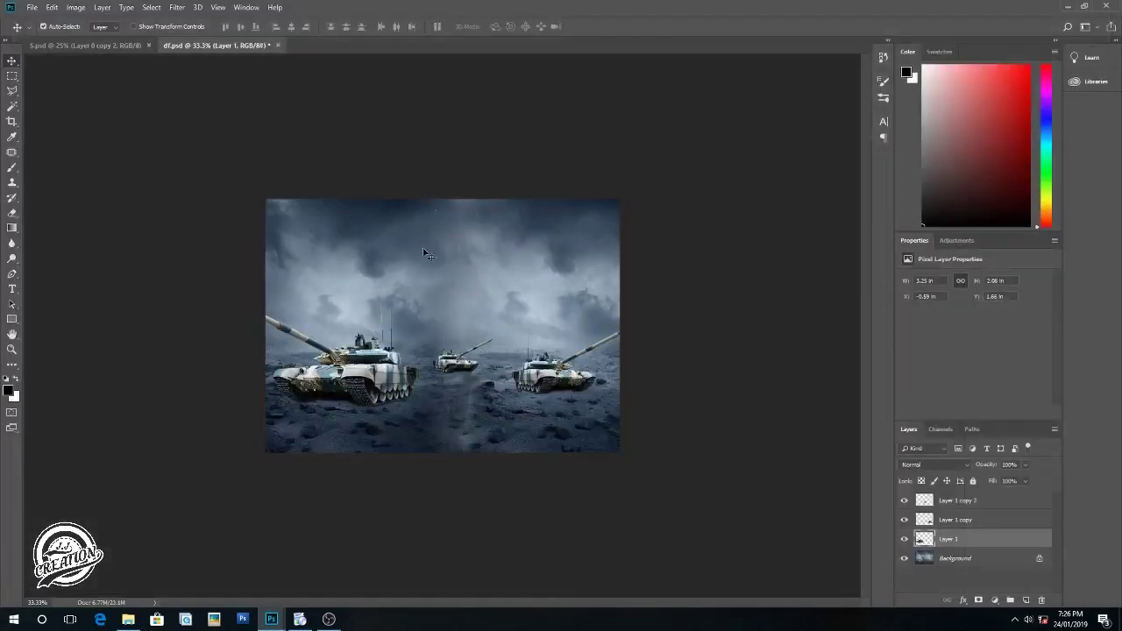
# Step: Apply a Lens Blur of about radius 5 to the right tank's layer
pyautogui.click(576, 392)
pyautogui.click(184, 7)
pyautogui.moveTo(219, 139)
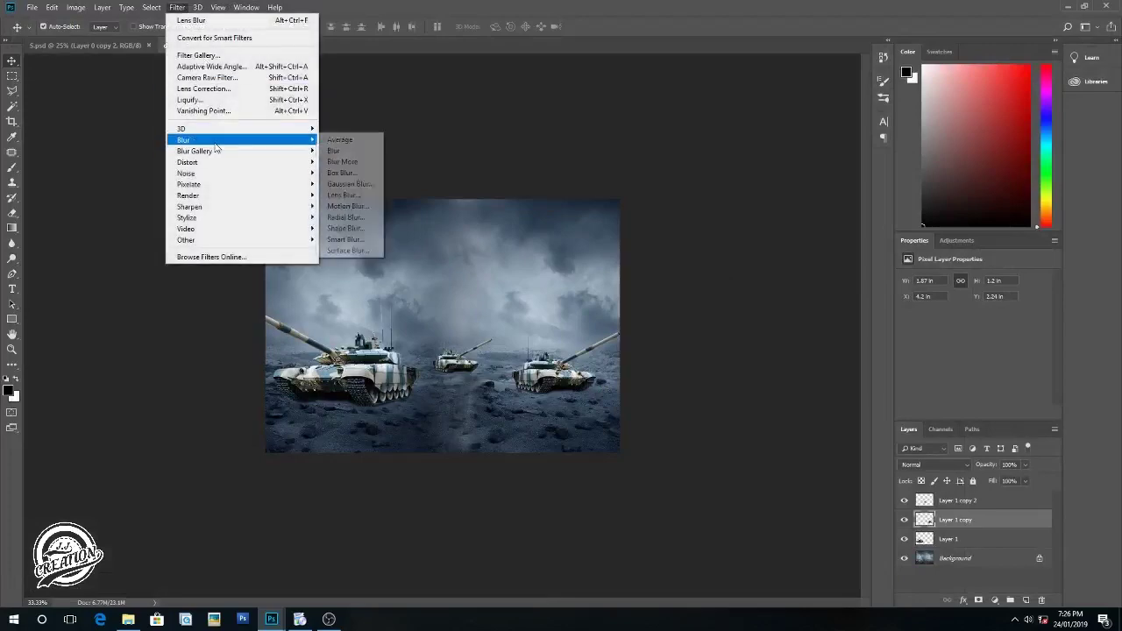
pyautogui.click(347, 194)
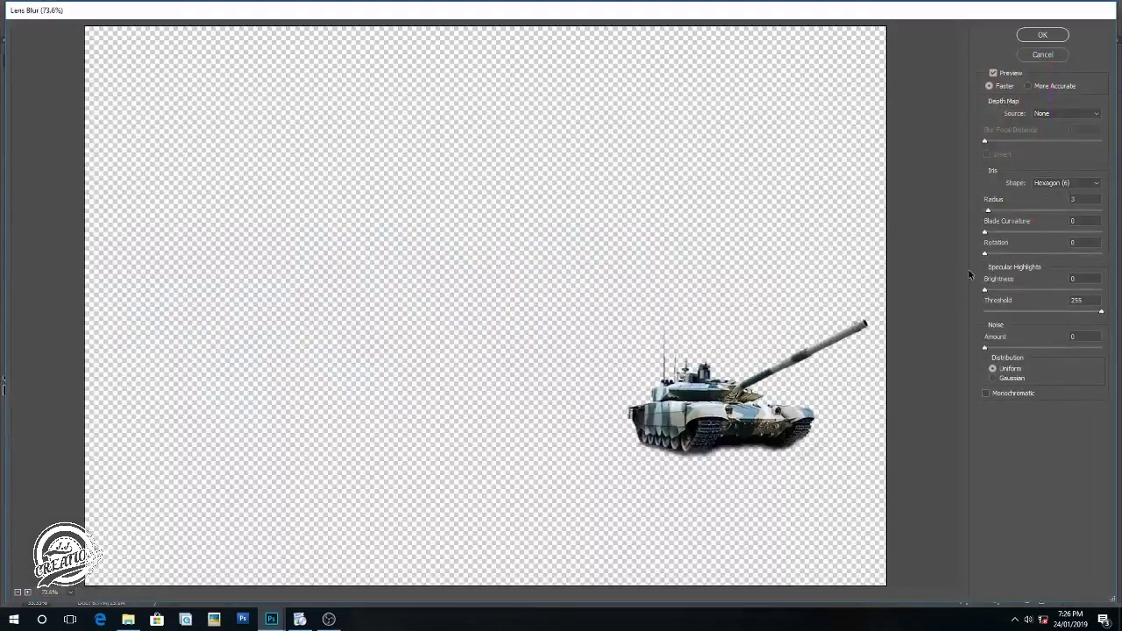
pyautogui.click(1059, 200)
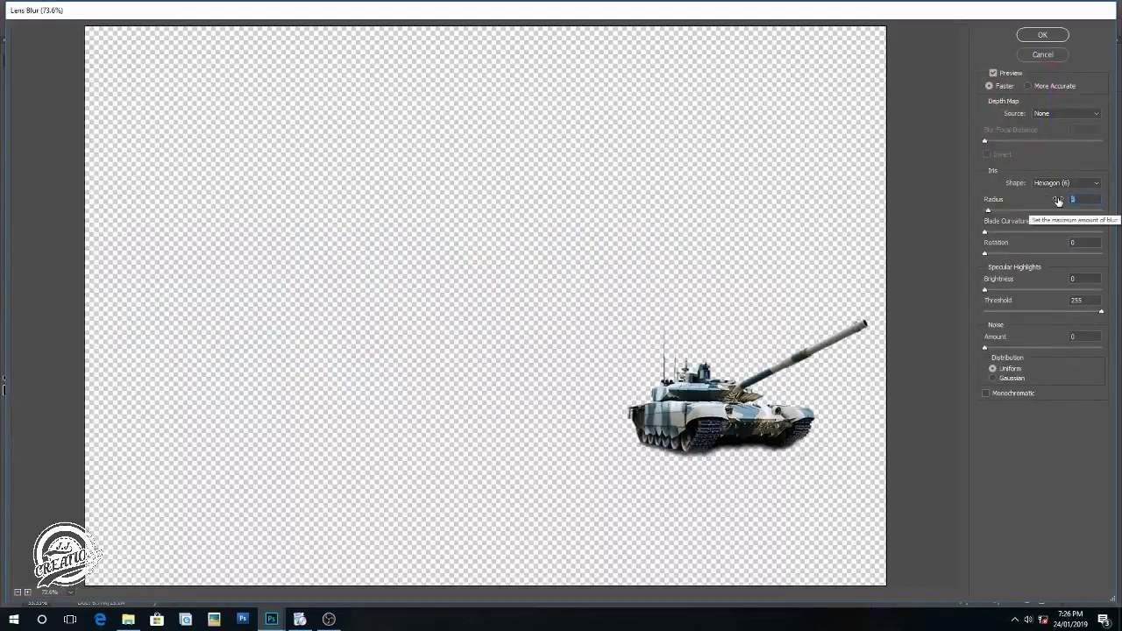
pyautogui.write('6')
pyautogui.press('Up')
pyautogui.press('Up')
pyautogui.press('Up')
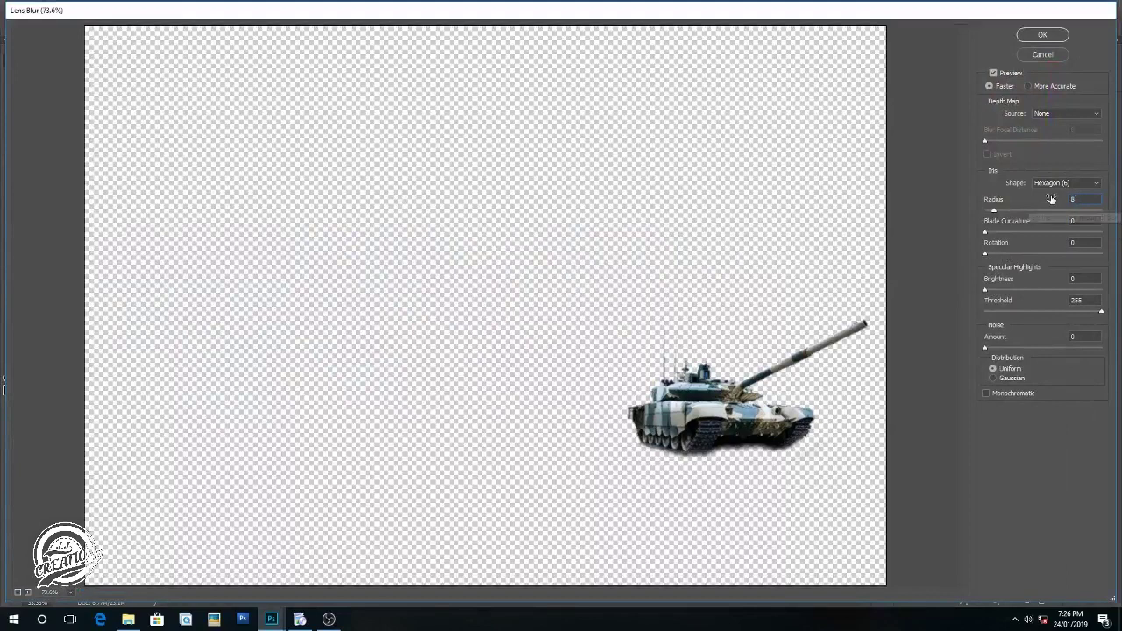
pyautogui.click(1049, 38)
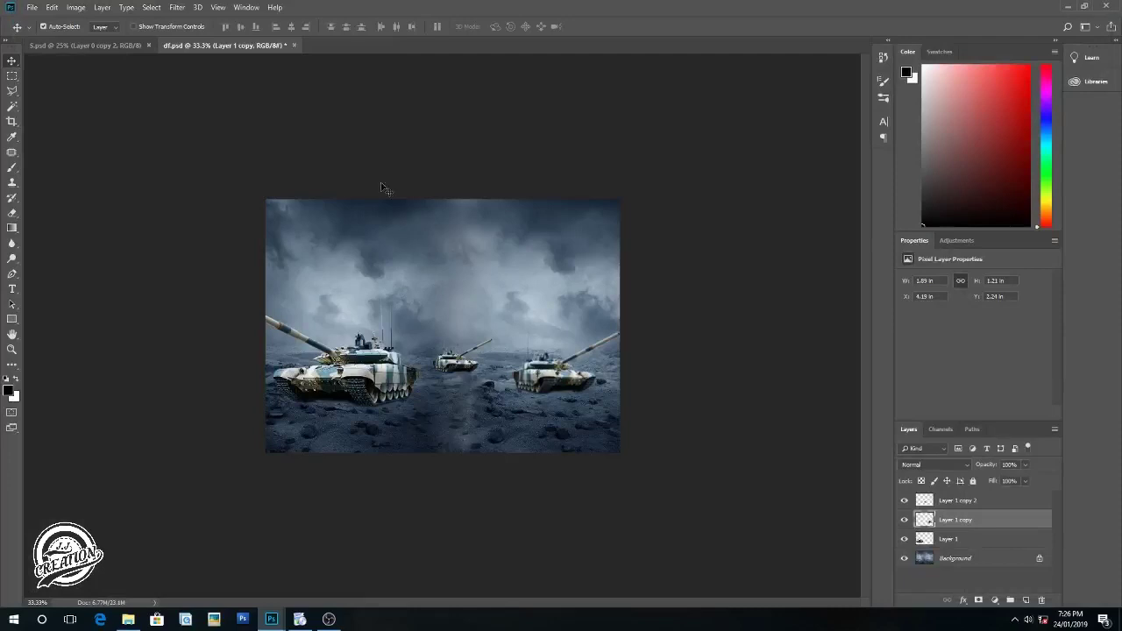
# Step: Give Layer 1 copy 2 a Lens Blur of radius 5, then switch to 5.psd
pyautogui.click(175, 8)
pyautogui.click(930, 513)
pyautogui.click(178, 8)
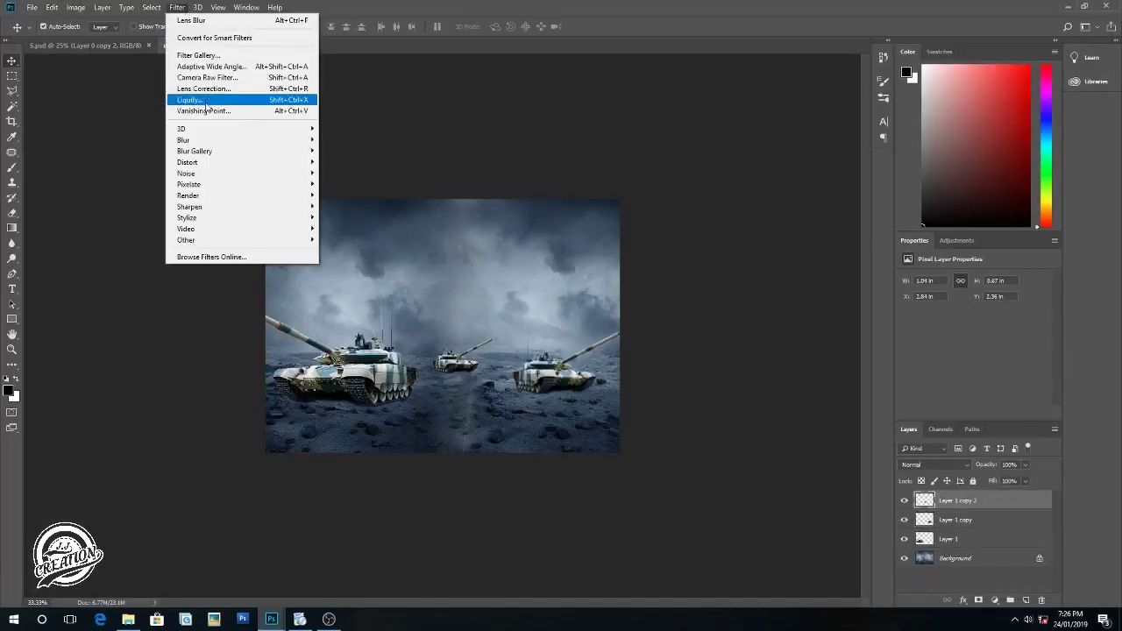
pyautogui.moveTo(183, 140)
pyautogui.click(331, 190)
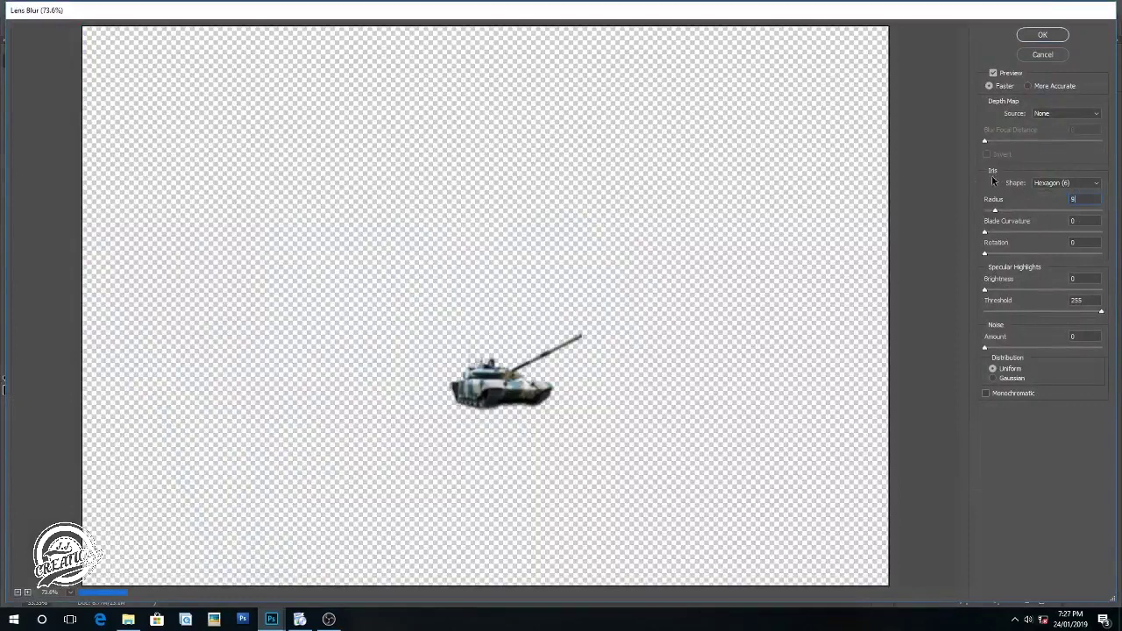
pyautogui.write('5')
pyautogui.click(1064, 35)
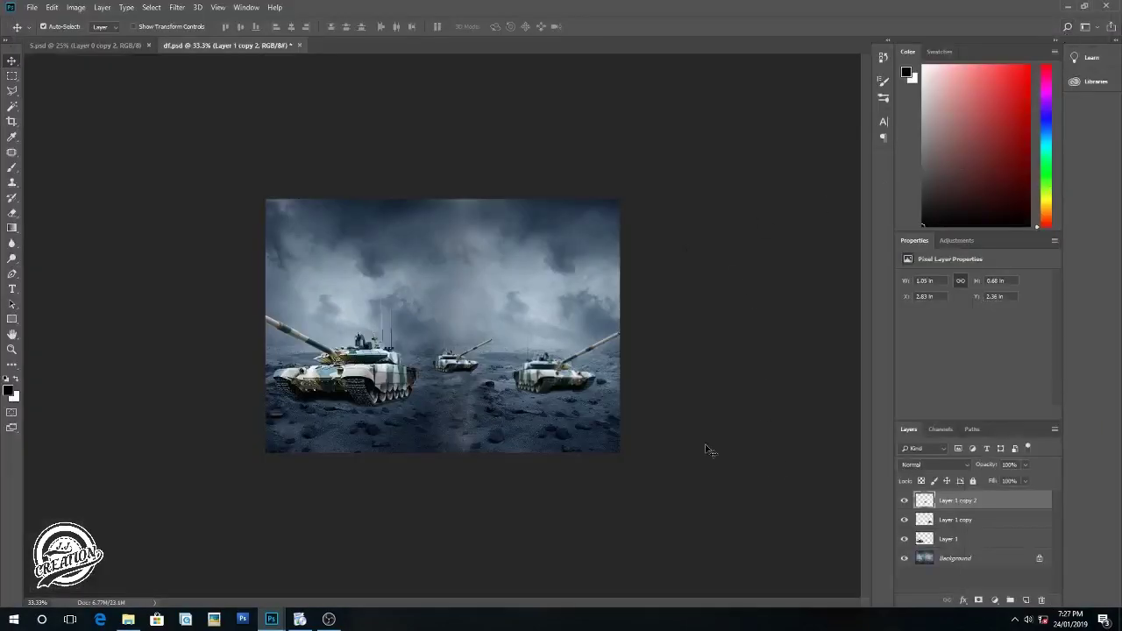
pyautogui.click(89, 46)
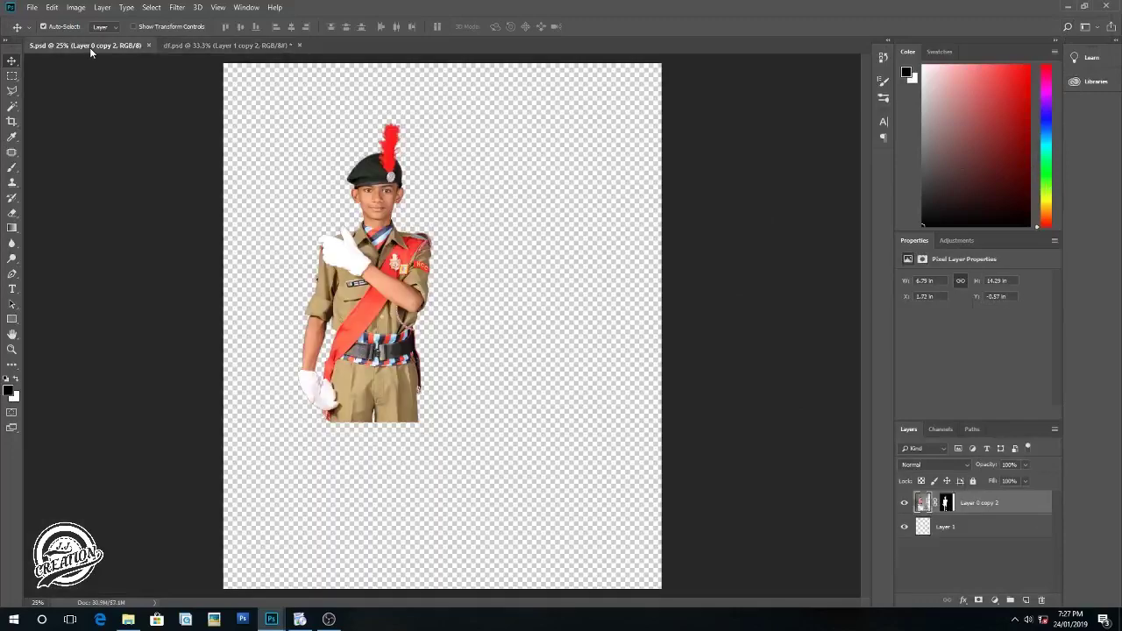
# Step: Open the indian-flag-png-1 image file
pyautogui.click(229, 44)
pyautogui.click(32, 7)
pyautogui.click(35, 30)
pyautogui.click(462, 108)
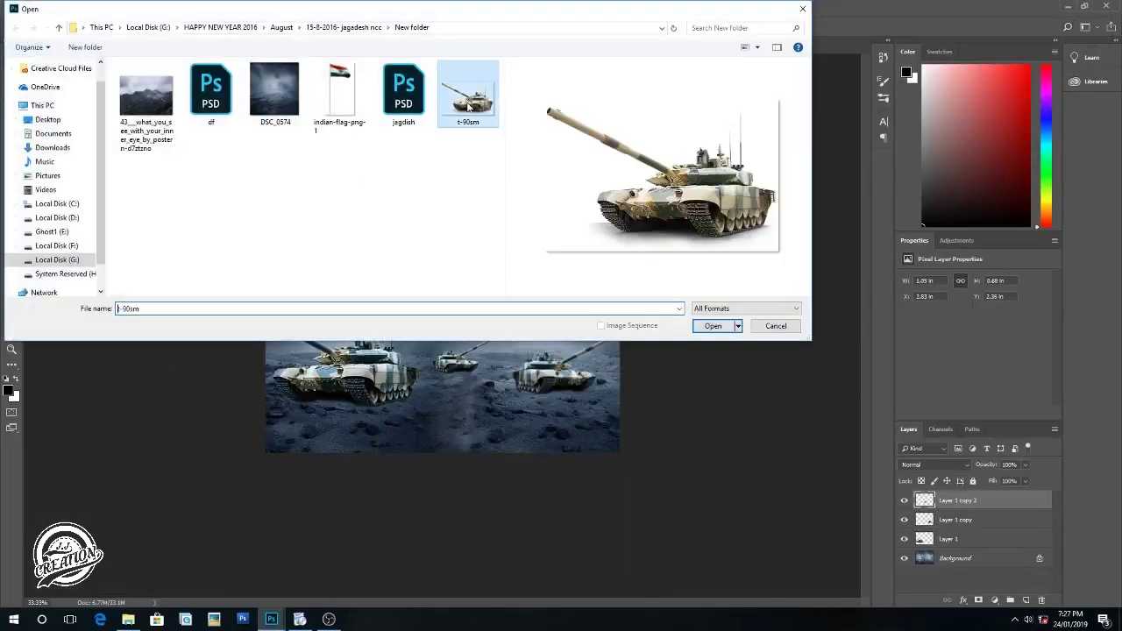
pyautogui.click(403, 92)
pyautogui.click(340, 92)
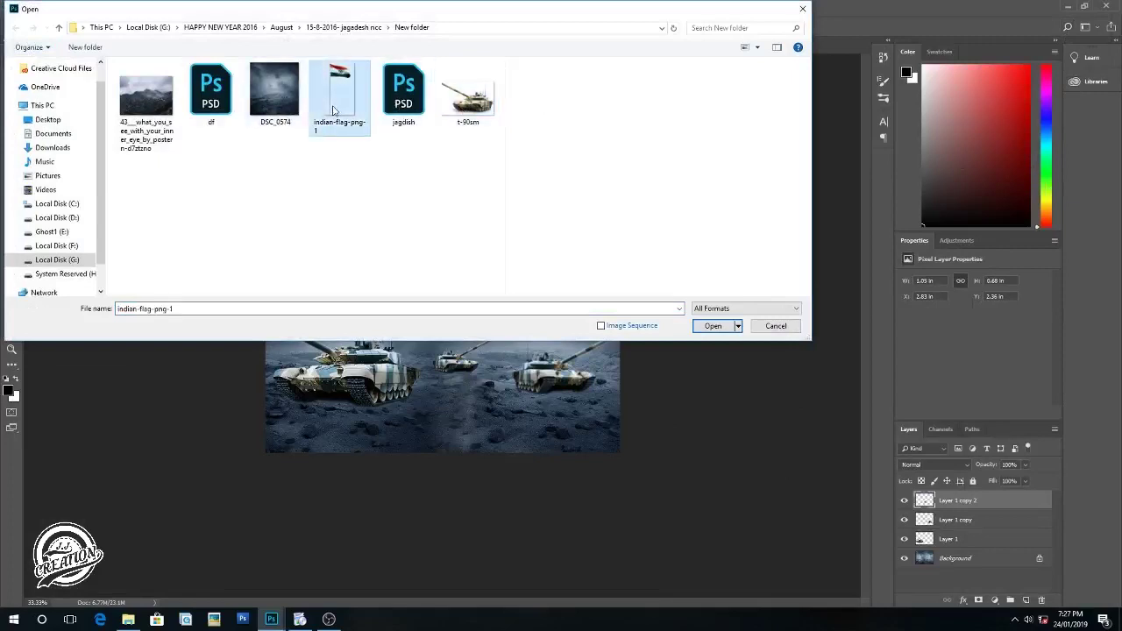
pyautogui.click(712, 326)
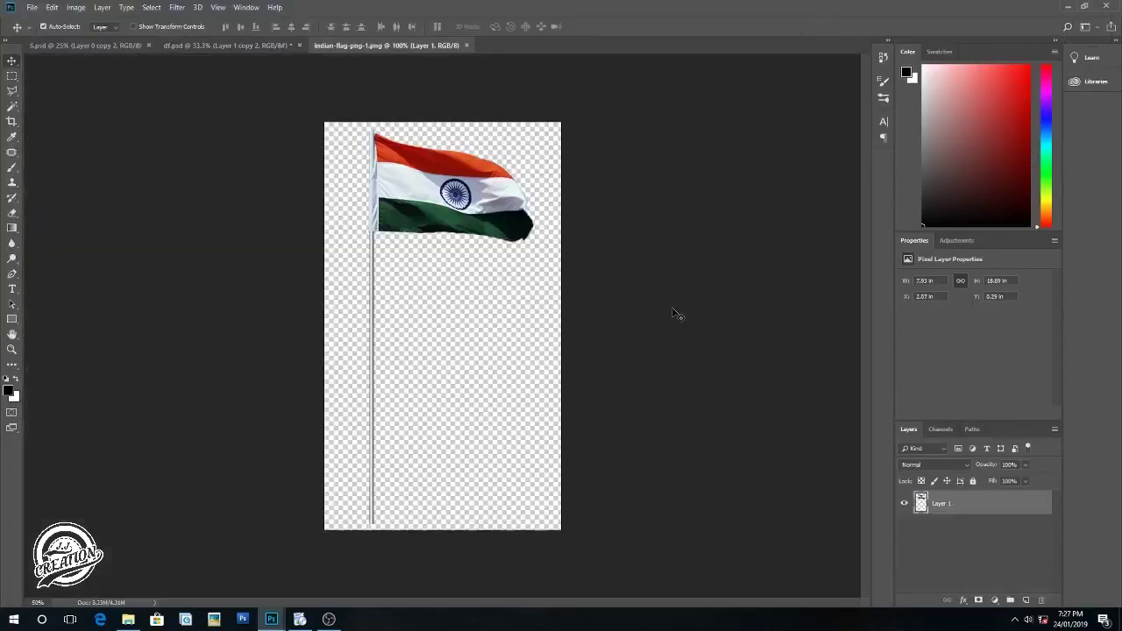
# Step: Drag the Indian flag into df.psd as Layer 2 and move it into the scene
pyautogui.moveTo(425, 210); pyautogui.dragTo(247, 63)
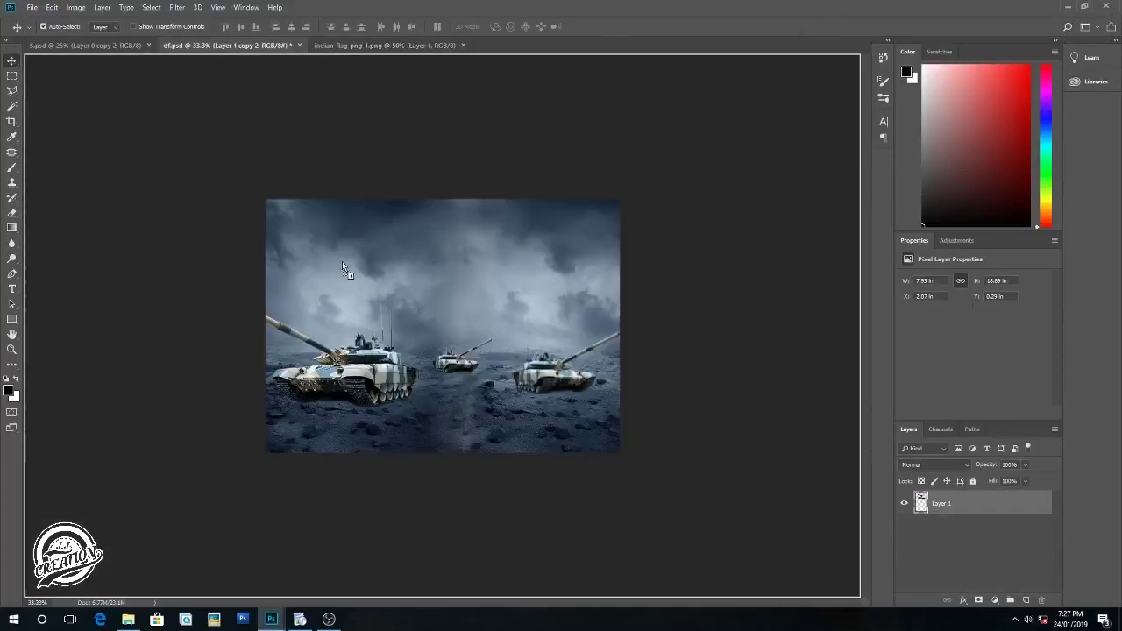
pyautogui.moveTo(247, 64); pyautogui.dragTo(343, 262)
pyautogui.keyDown('shift'); pyautogui.click(290, 254); pyautogui.keyUp('shift')
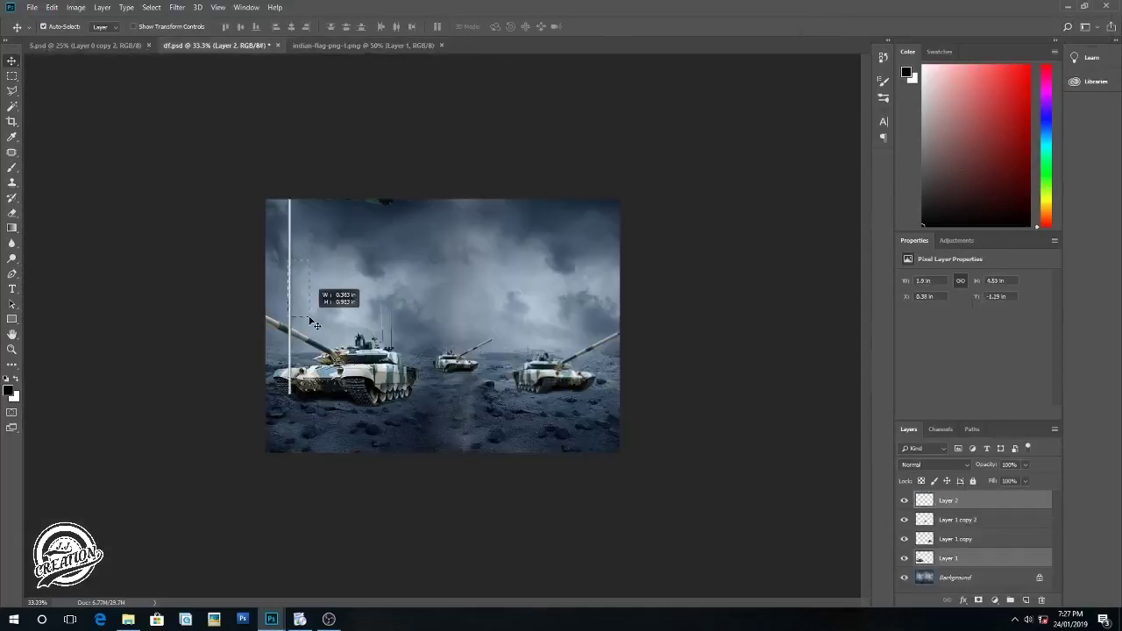
pyautogui.moveTo(290, 251); pyautogui.dragTo(485, 368)
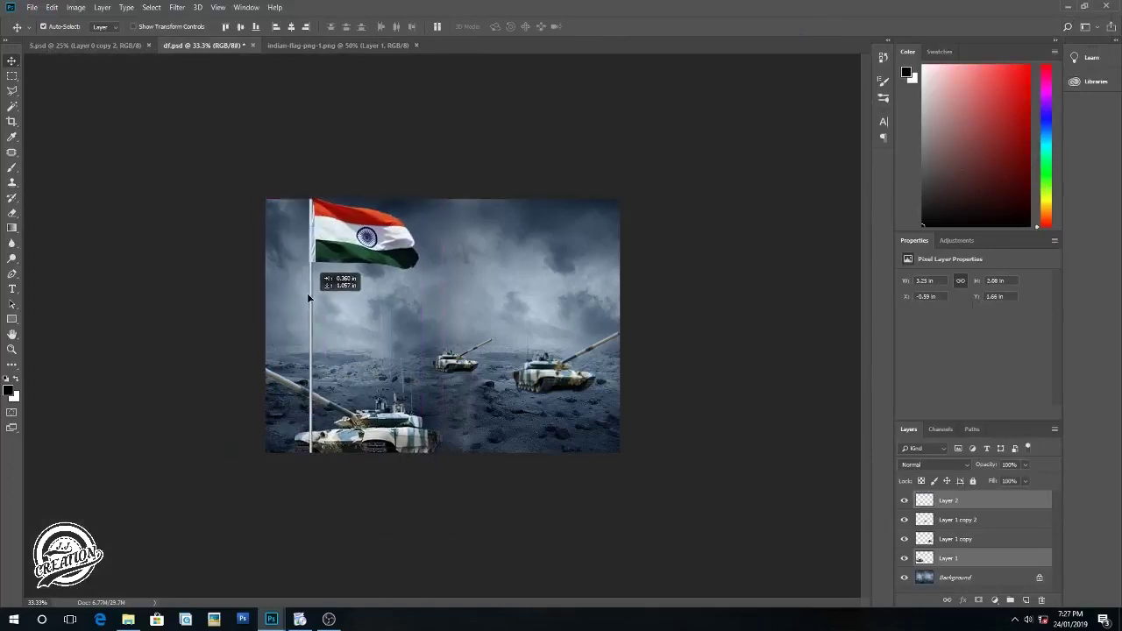
pyautogui.click(965, 501)
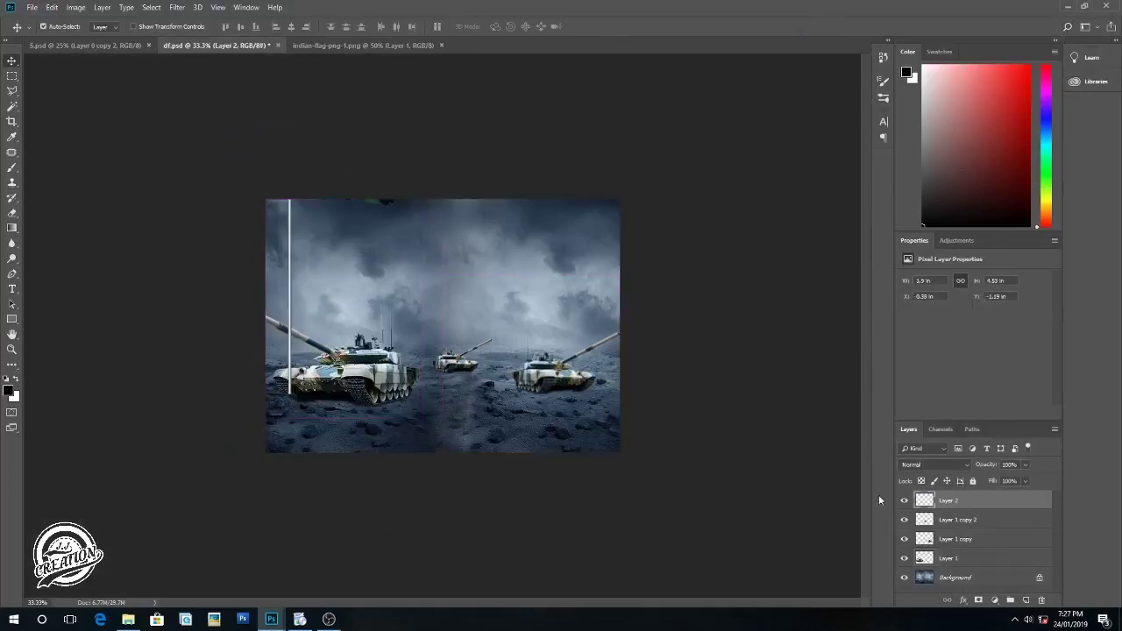
# Step: Scale the flag to about 31.7% and raise it above the front-left tank
pyautogui.hotkey('ctrl', 't')
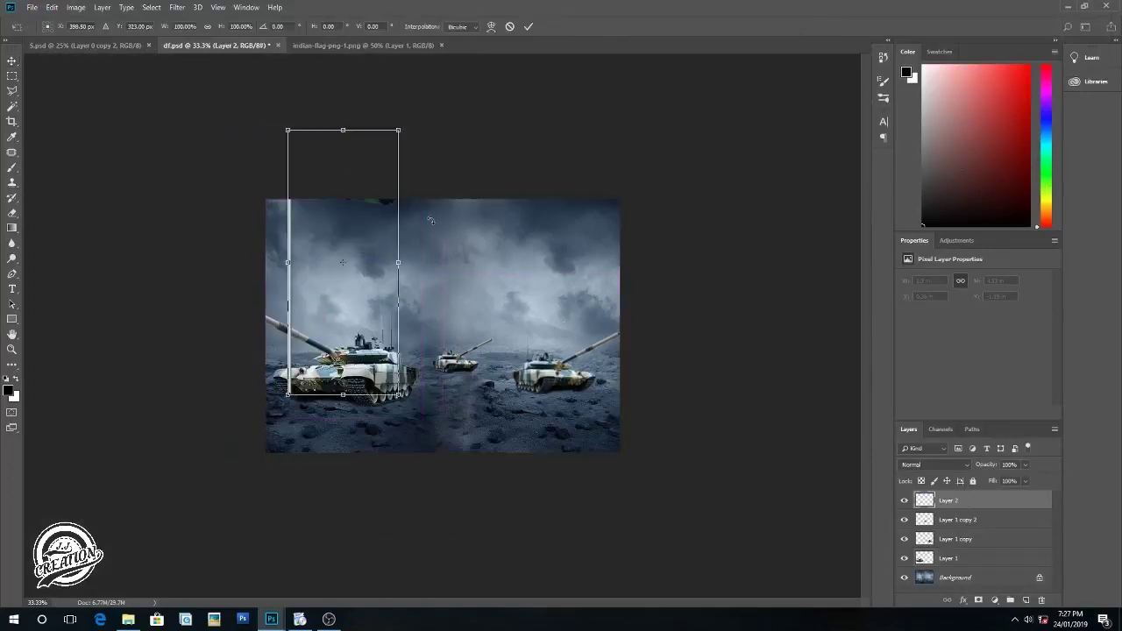
pyautogui.moveTo(293, 129)
pyautogui.mouseDown()
pyautogui.moveTo(425, 281)
pyautogui.moveTo(390, 276)
pyautogui.mouseUp()
pyautogui.hotkey('ctrl', '+')
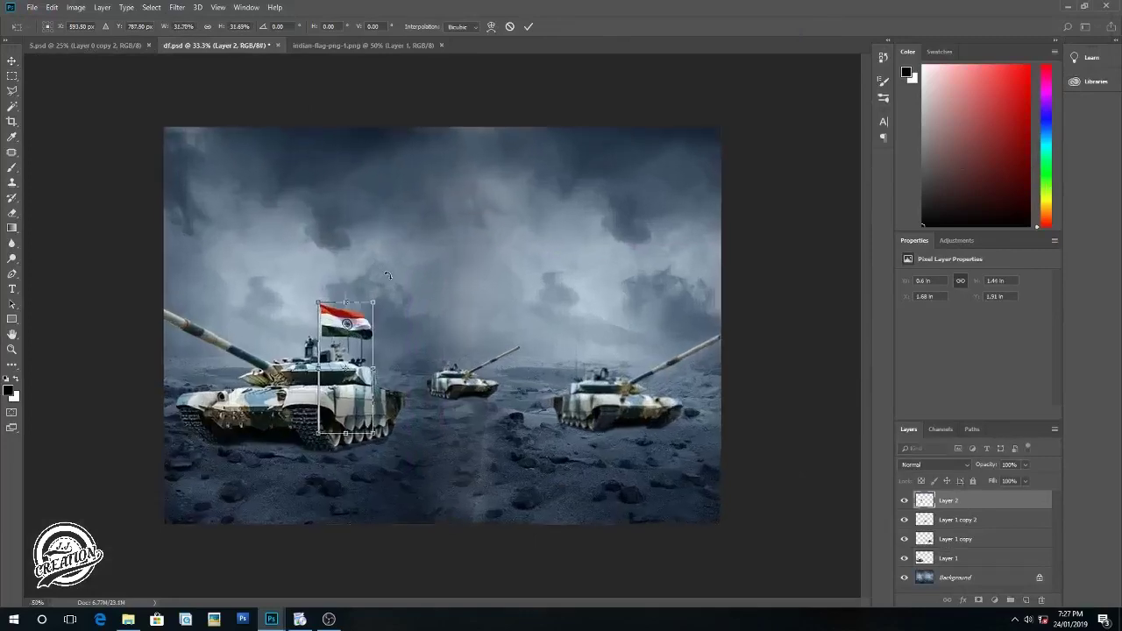
pyautogui.hotkey('ctrl', '+')
pyautogui.hotkey('ctrl', '+')
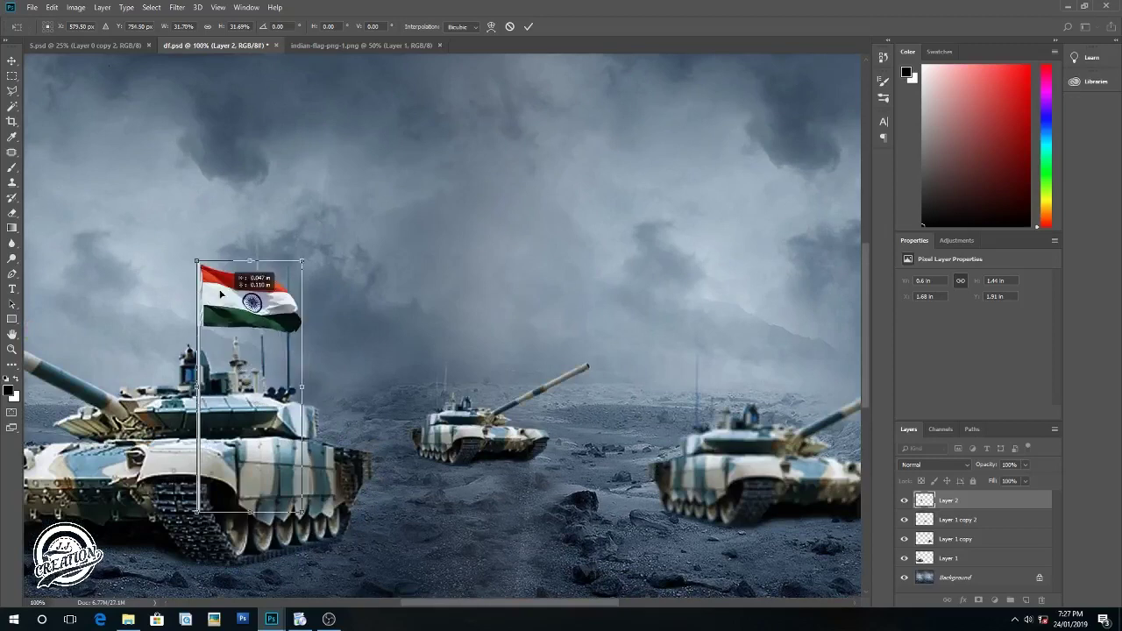
pyautogui.moveTo(235, 333); pyautogui.dragTo(225, 289)
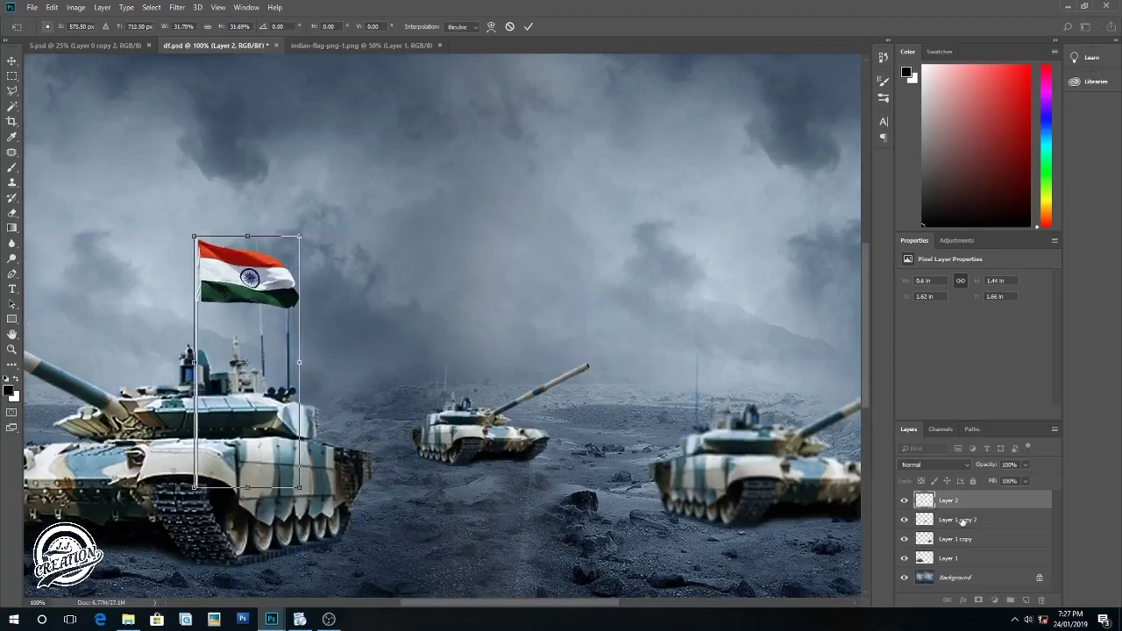
pyautogui.press('Return')
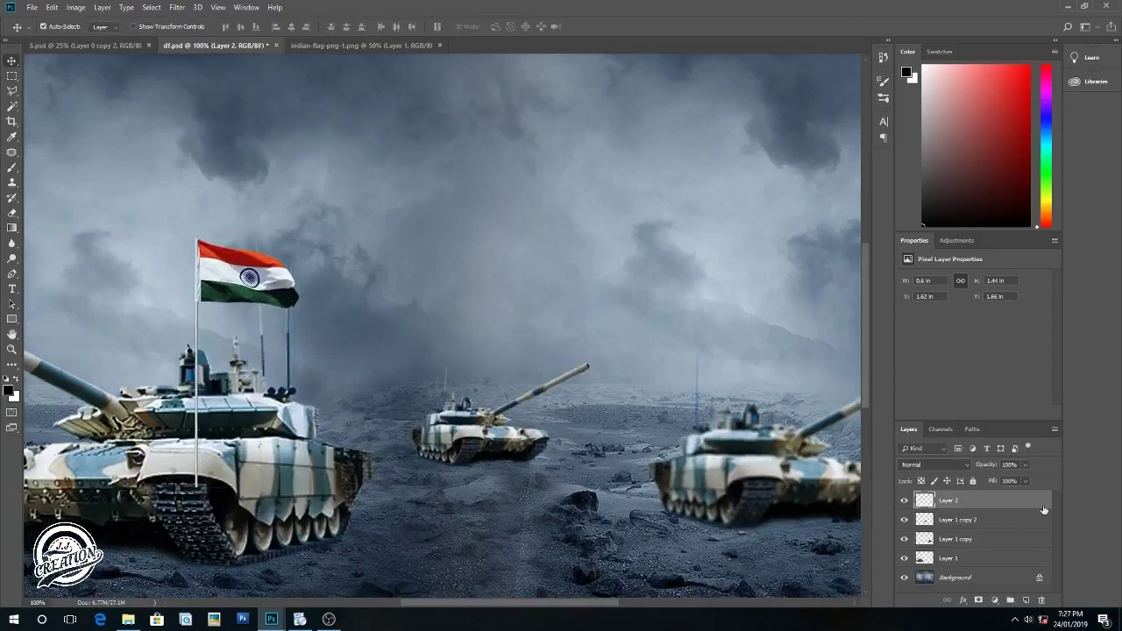
pyautogui.moveTo(1002, 507); pyautogui.dragTo(1005, 524)
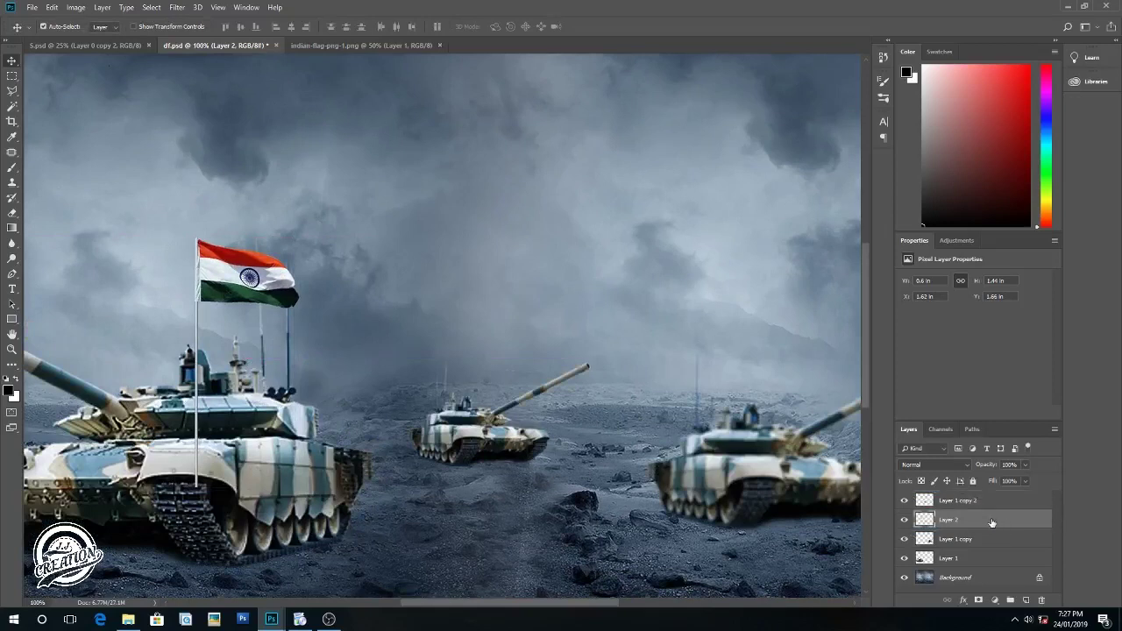
pyautogui.hotkey('ctrl', 'z')
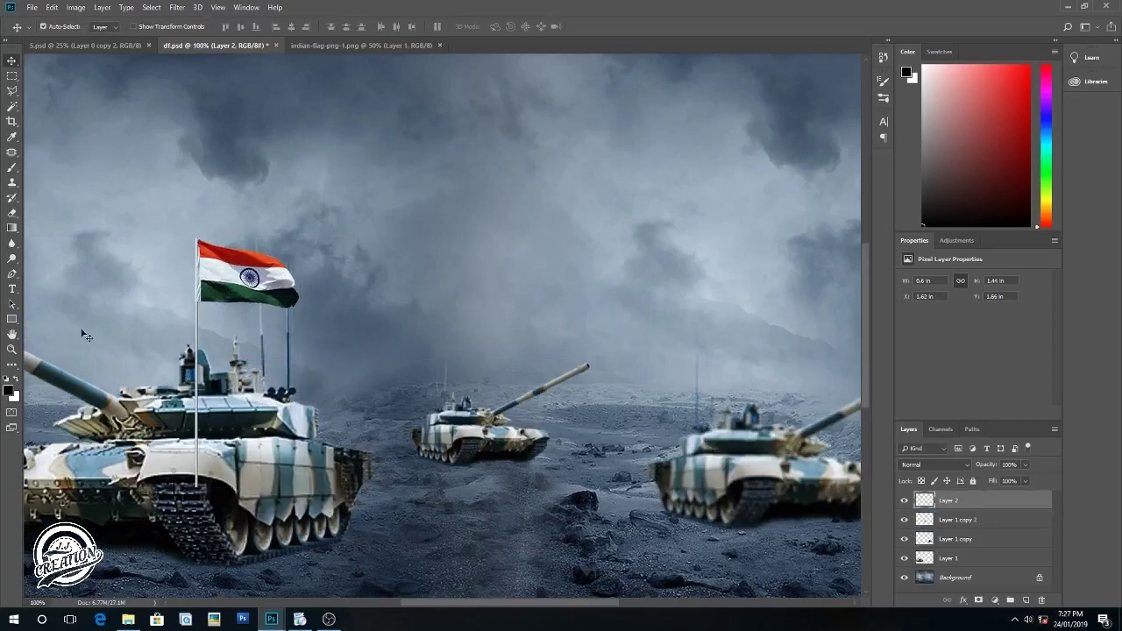
pyautogui.click(12, 212)
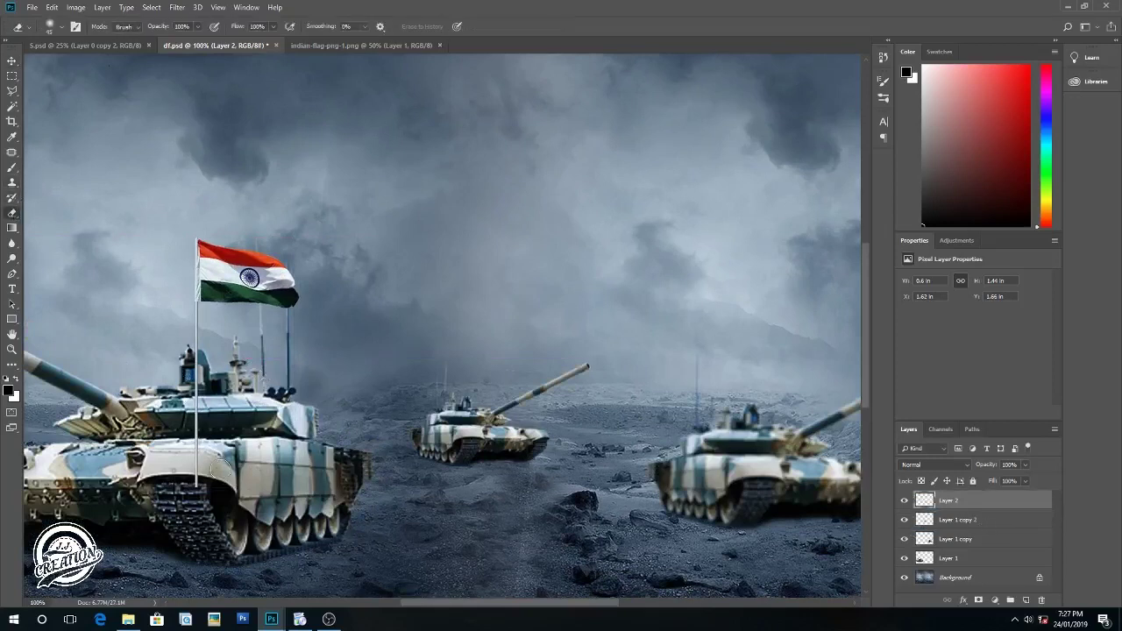
# Step: Erase the lower flagpole section in front of the front-left tank
pyautogui.click(54, 27)
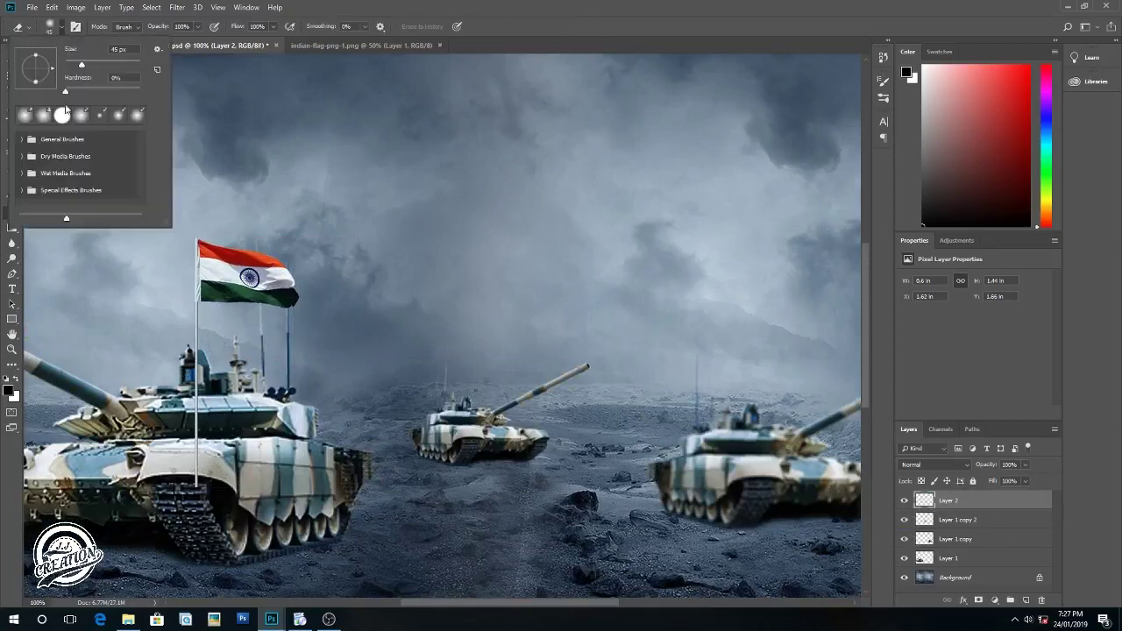
pyautogui.hotkey('ctrl', '+')
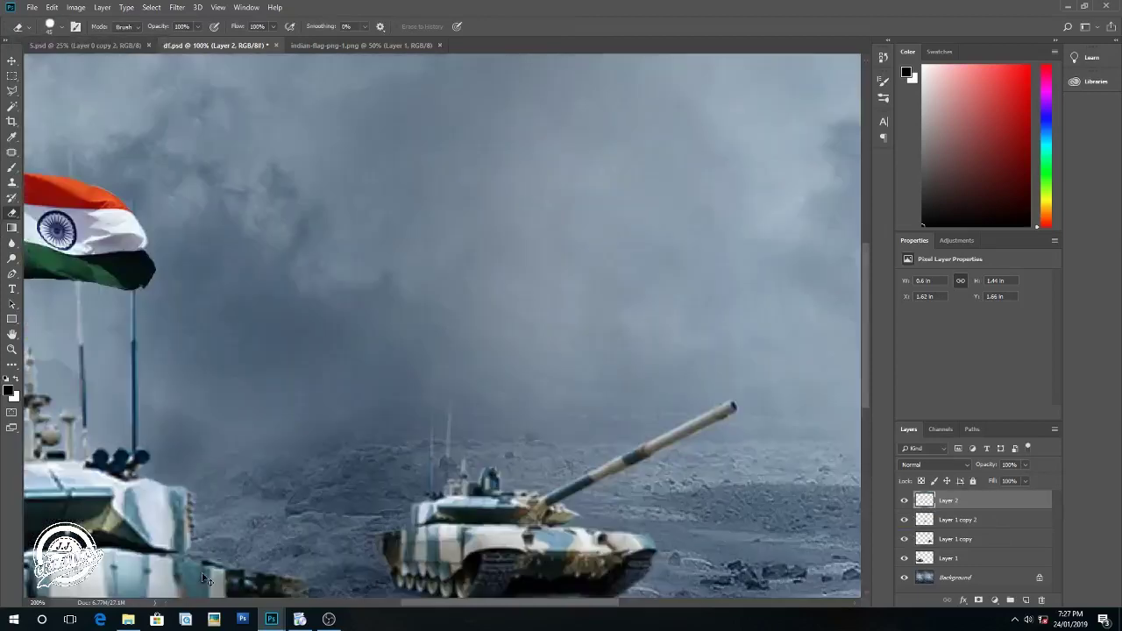
pyautogui.hotkey('ctrl', '+')
pyautogui.scroll(-5, 671, 301)
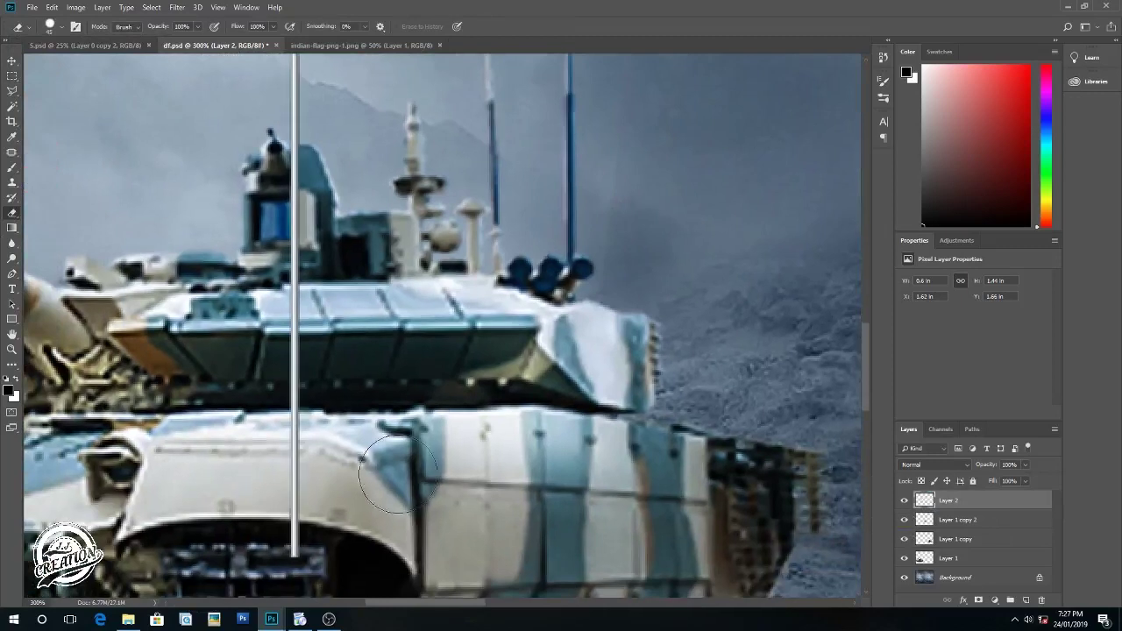
pyautogui.moveTo(295, 565); pyautogui.dragTo(289, 184)
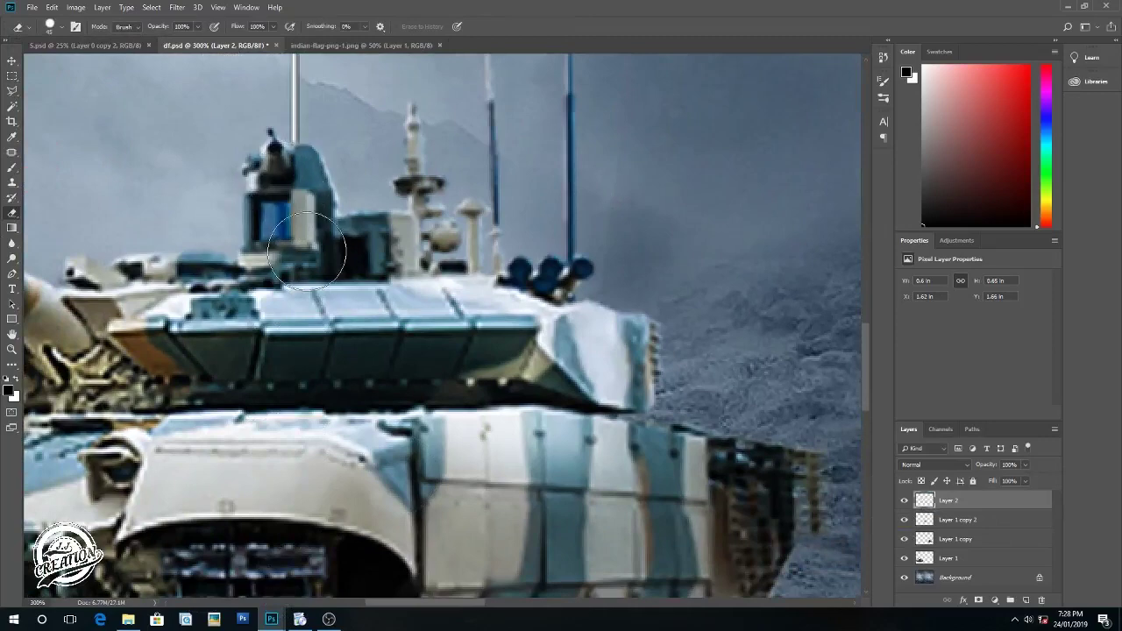
pyautogui.hotkey('ctrl', 'z')
pyautogui.moveTo(293, 555); pyautogui.dragTo(294, 307)
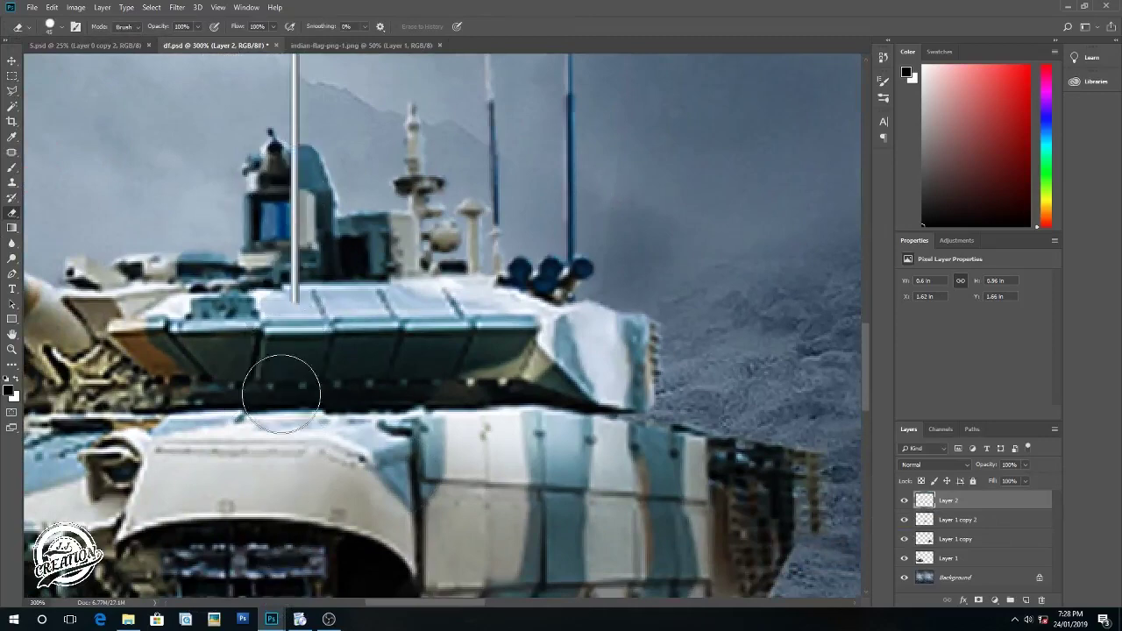
# Step: Erase the remaining white pole above the turret and zoom back out to 50%
pyautogui.hotkey('ctrl', '+')
pyautogui.moveTo(245, 296); pyautogui.dragTo(240, 169)
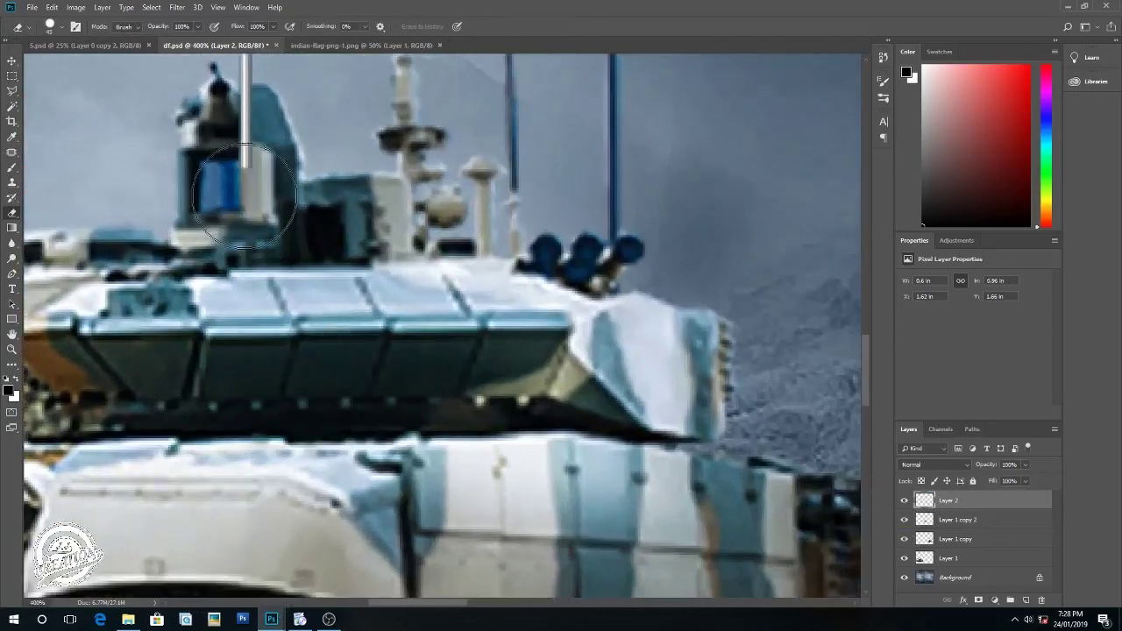
pyautogui.scroll(3, 239, 169)
pyautogui.scroll(1, 289, 324)
pyautogui.hotkey('ctrl', '+')
pyautogui.hotkey('ctrl', '+')
pyautogui.moveTo(289, 324); pyautogui.dragTo(513, 405)
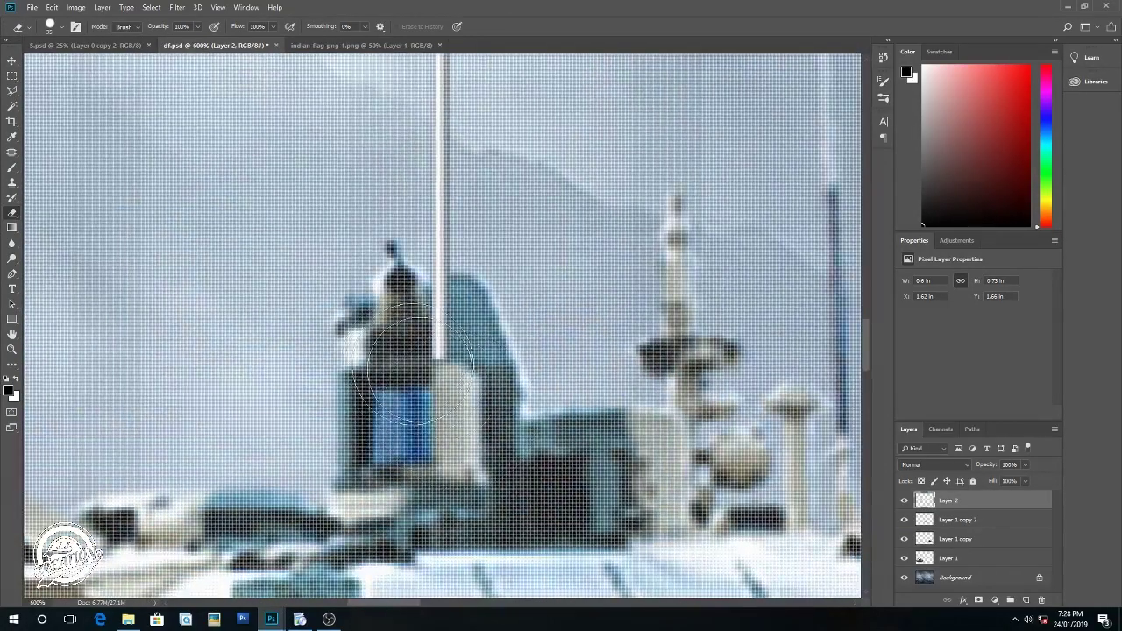
pyautogui.moveTo(447, 377); pyautogui.dragTo(440, 298)
pyautogui.scroll(-2, 445, 401)
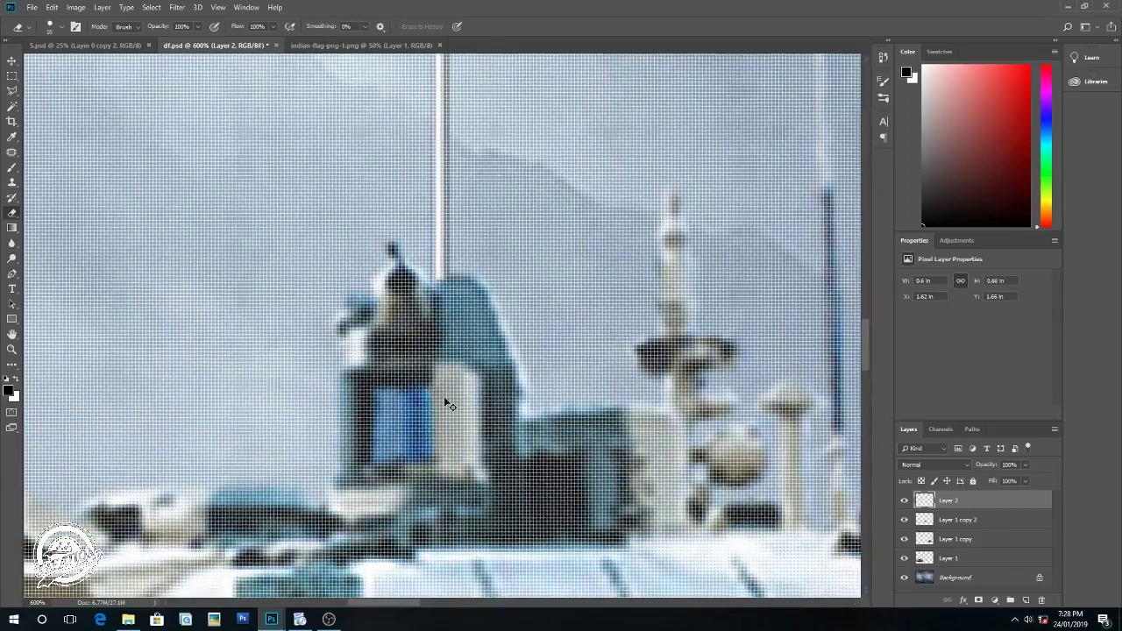
pyautogui.scroll(-2, 446, 403)
pyautogui.scroll(-2, 445, 403)
pyautogui.scroll(-2, 446, 404)
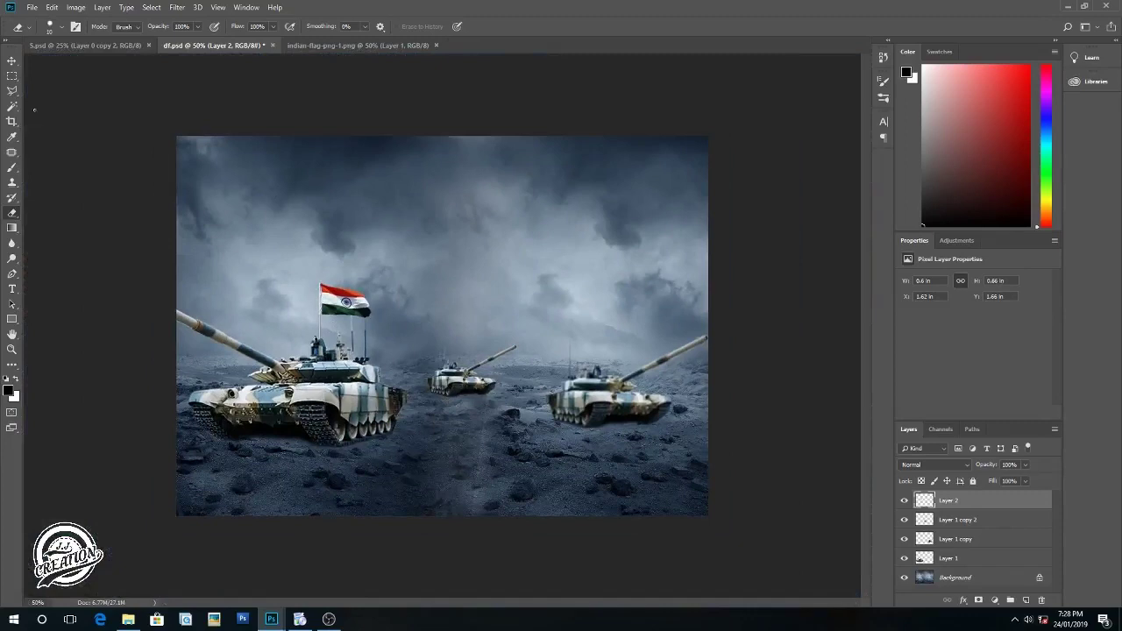
pyautogui.click(13, 64)
# Step: Duplicate the flag above the right-hand tank, scaled to 75% and nudged up
pyautogui.moveTo(346, 305); pyautogui.dragTo(620, 335)
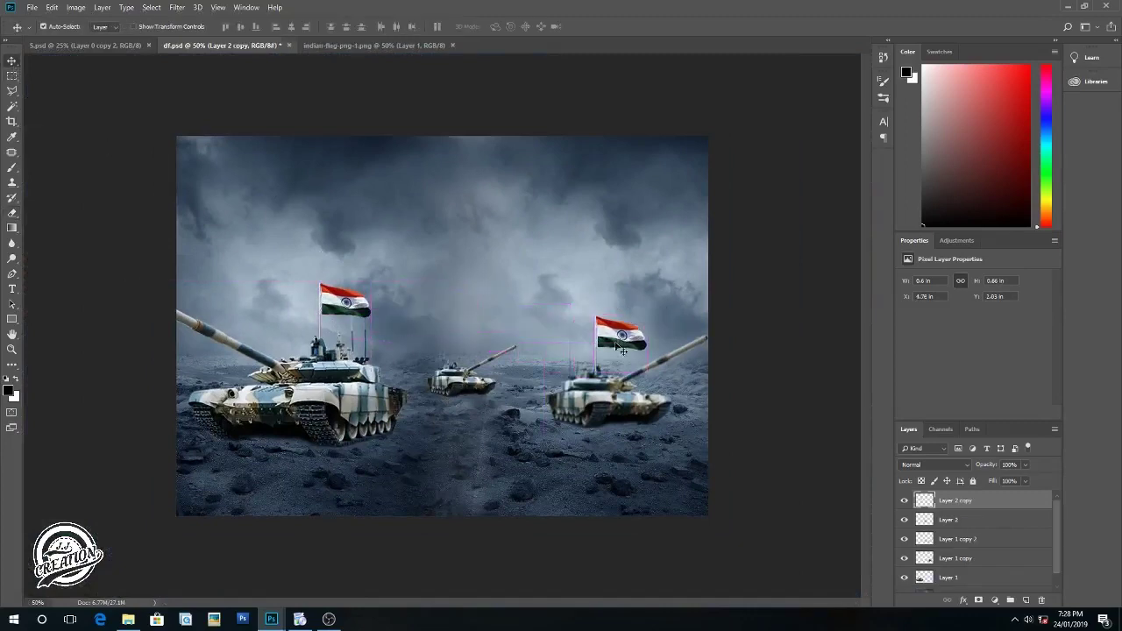
pyautogui.hotkey('ctrl', 't')
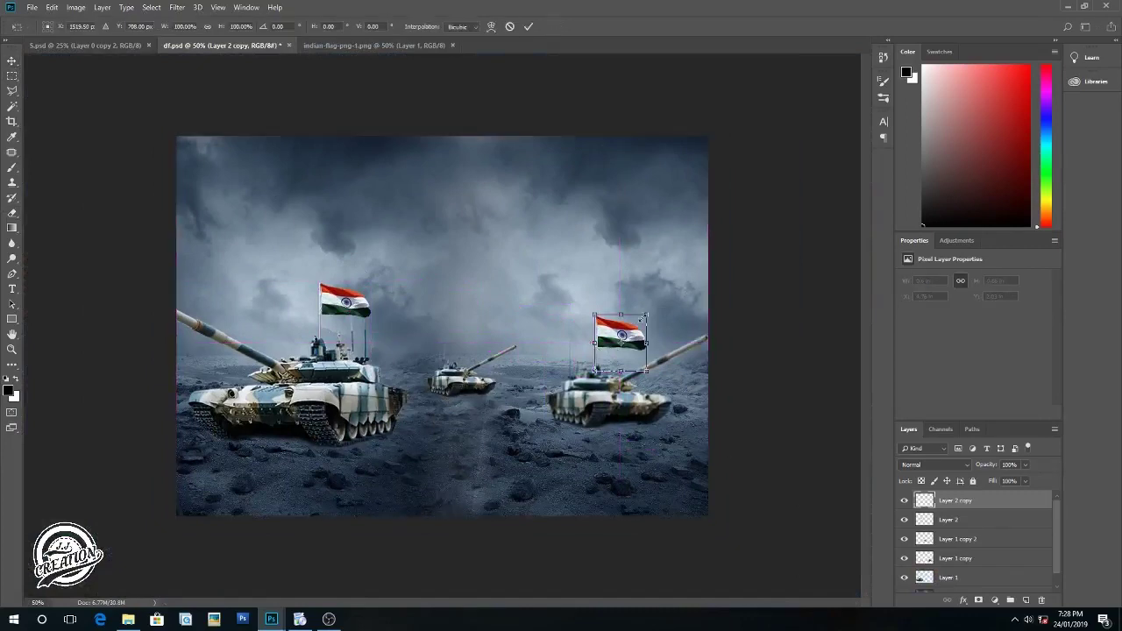
pyautogui.moveTo(646, 314); pyautogui.dragTo(607, 351)
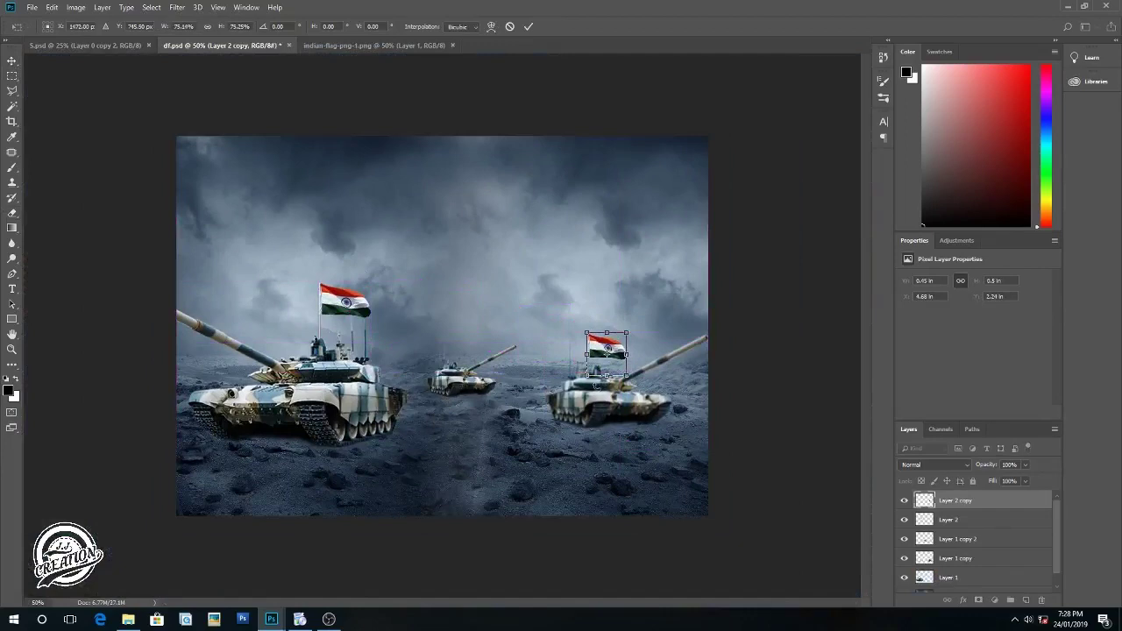
pyautogui.press('Return')
pyautogui.press('Up')
pyautogui.press('Up')
pyautogui.press('Up')
pyautogui.press('Up')
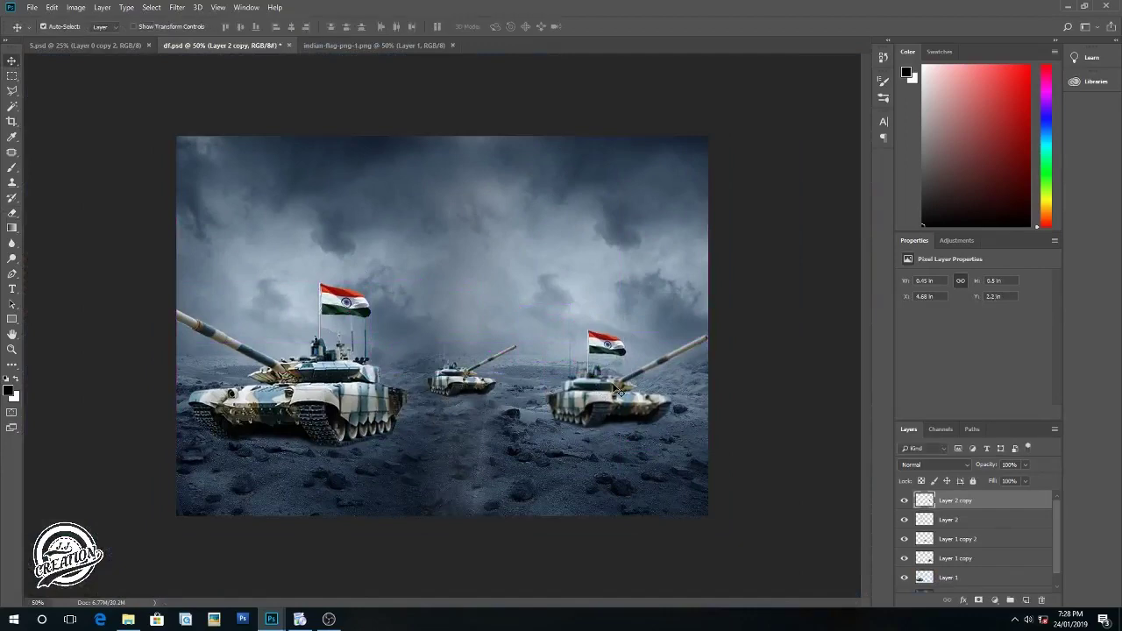
# Step: Apply a 0.9 px Gaussian Blur to the right-hand flag
pyautogui.click(179, 7)
pyautogui.moveTo(183, 140)
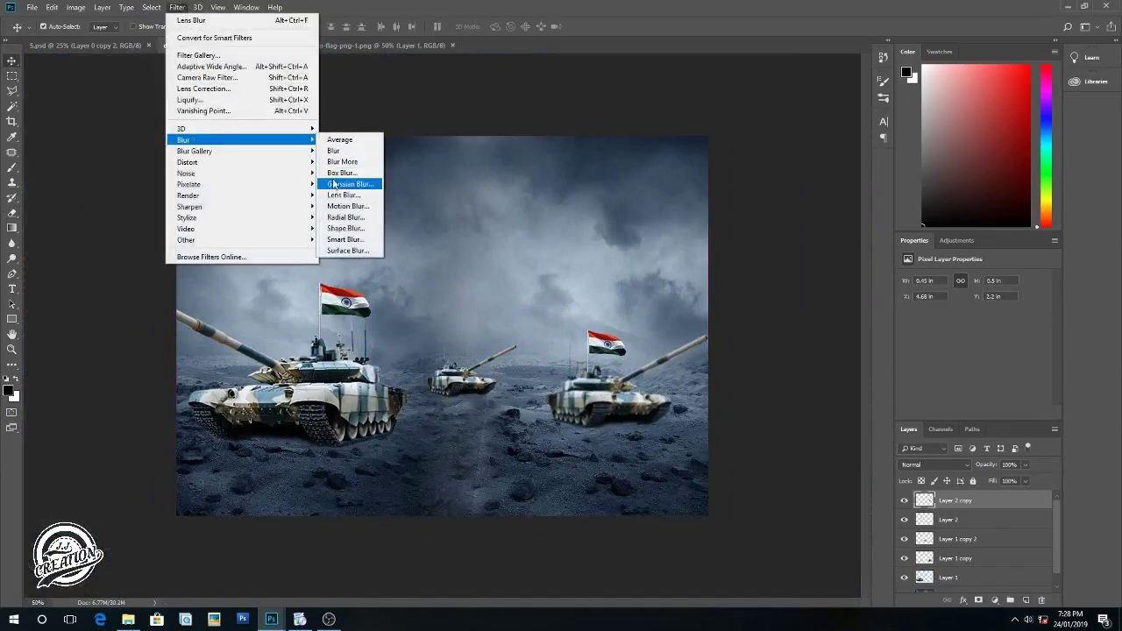
pyautogui.click(343, 184)
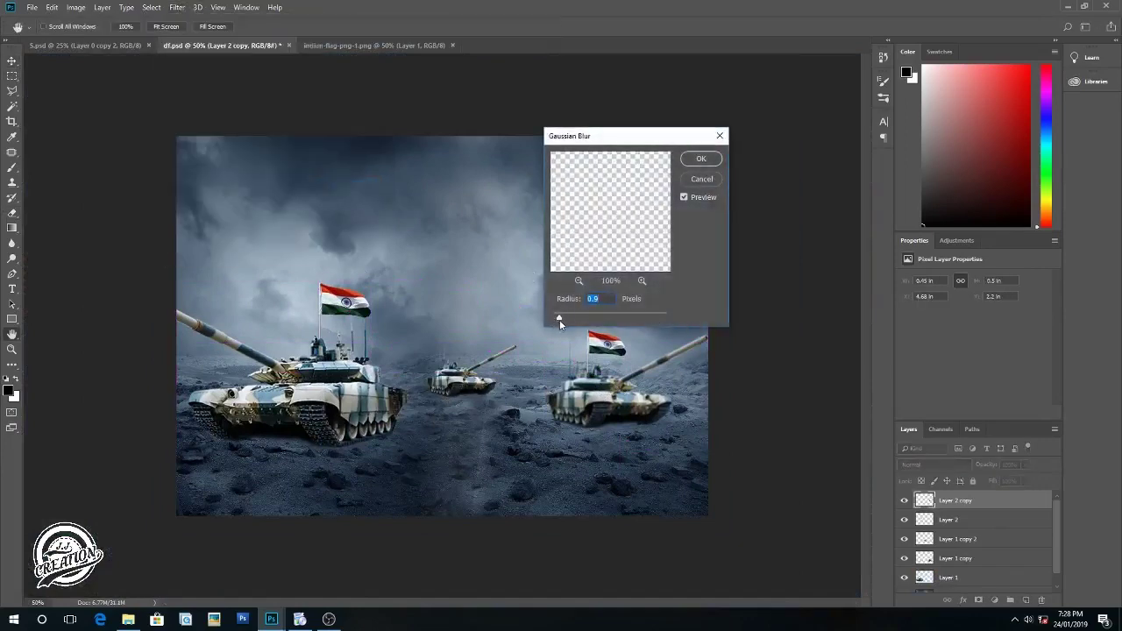
pyautogui.click(702, 160)
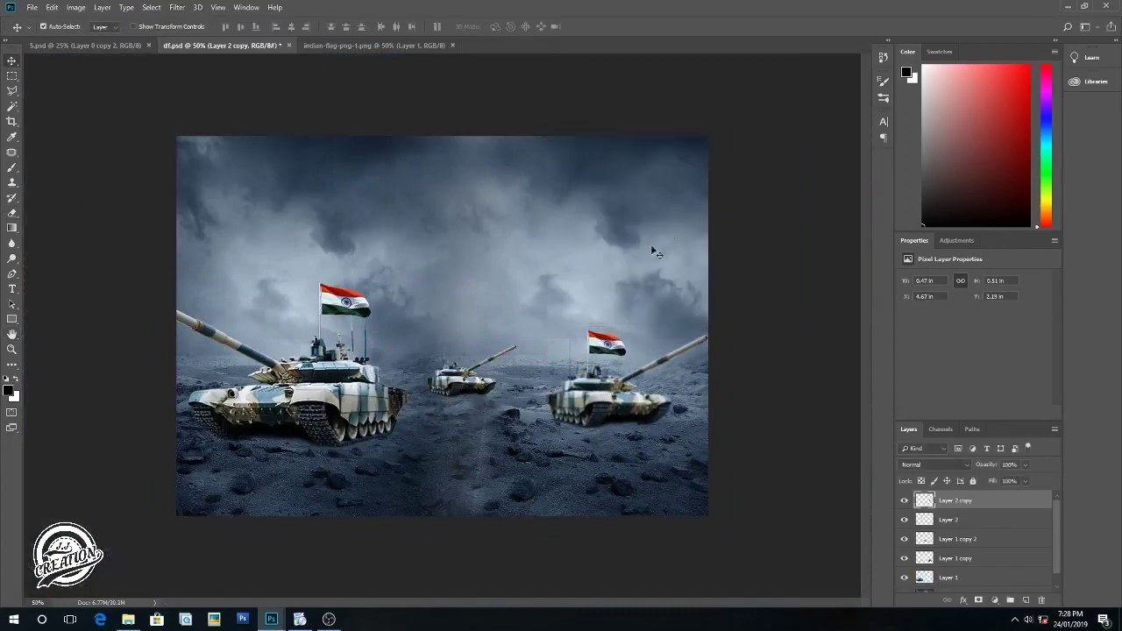
pyautogui.keyDown('alt'); pyautogui.moveTo(598, 339); pyautogui.dragTo(455, 341); pyautogui.keyUp('alt')
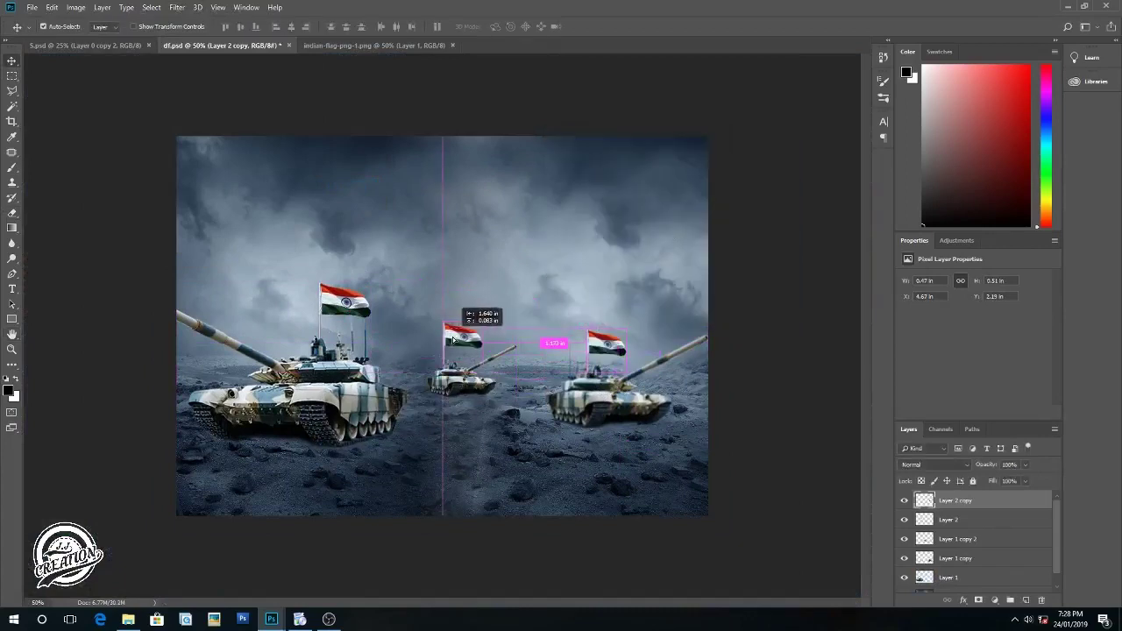
# Step: Place a flag copy above the middle tank, scaled to about 47% and aligned with its pole
pyautogui.moveTo(460, 345); pyautogui.dragTo(467, 331)
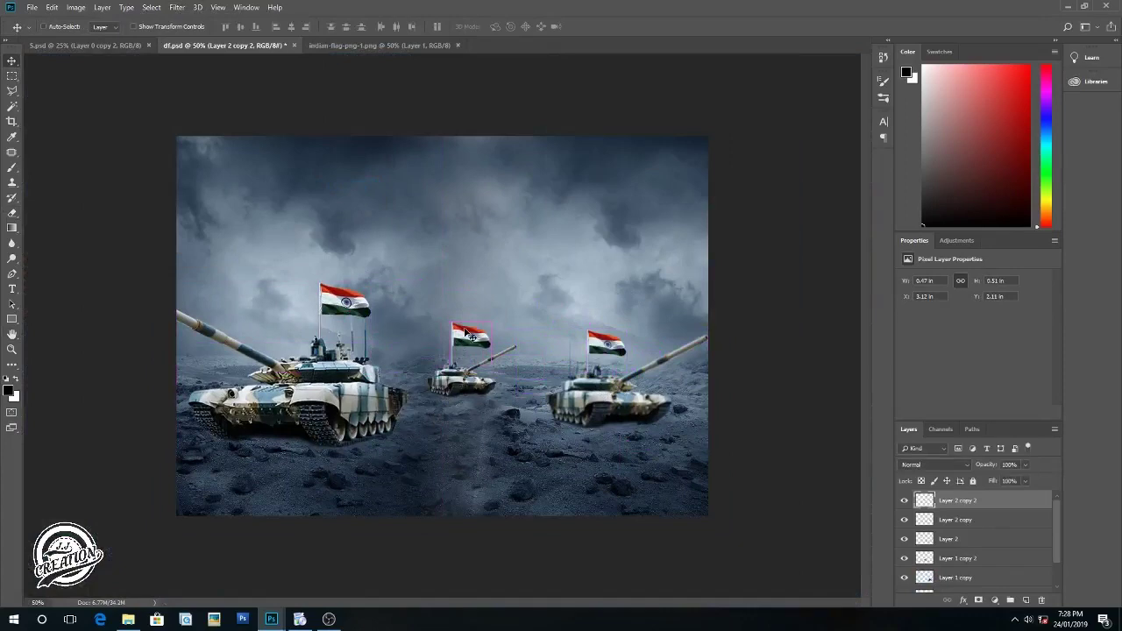
pyautogui.hotkey('ctrl', 't')
pyautogui.moveTo(491, 321); pyautogui.dragTo(457, 334)
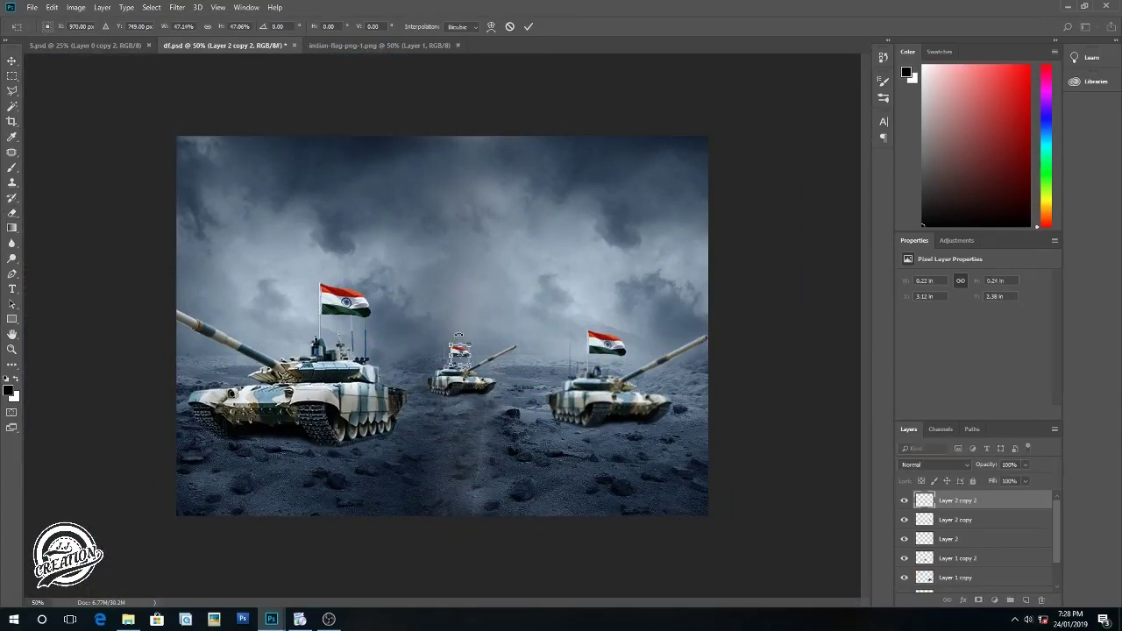
pyautogui.press('Return')
pyautogui.hotkey('ctrl', '+')
pyautogui.hotkey('ctrl', '+')
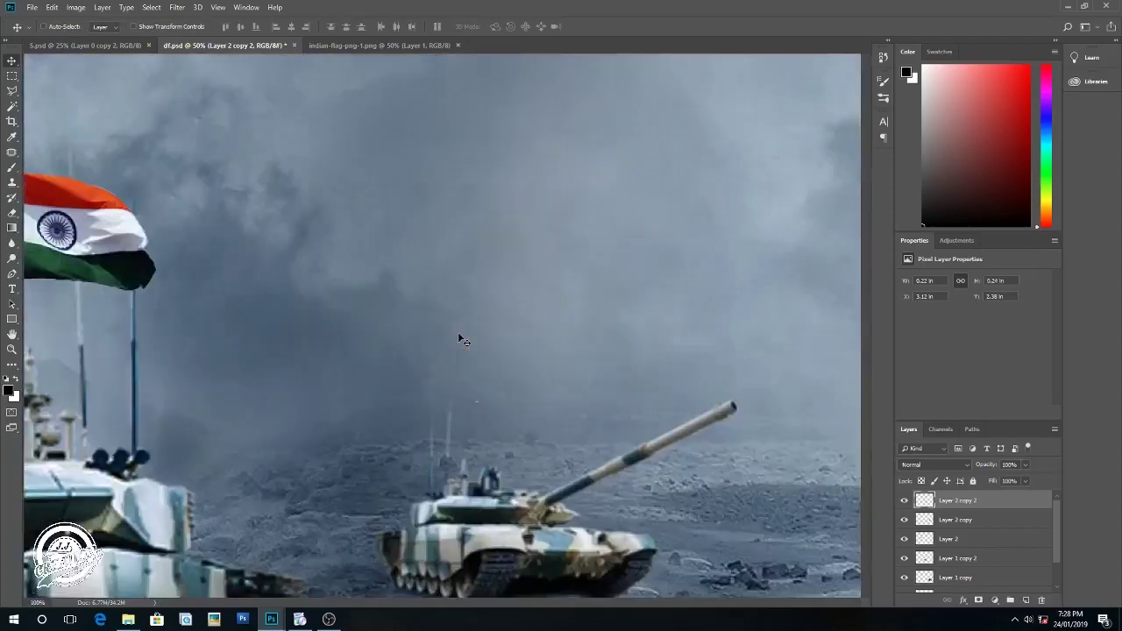
pyautogui.hotkey('ctrl', '+')
pyautogui.moveTo(459, 333)
pyautogui.mouseDown()
pyautogui.moveTo(633, 243)
pyautogui.moveTo(618, 153)
pyautogui.mouseUp()
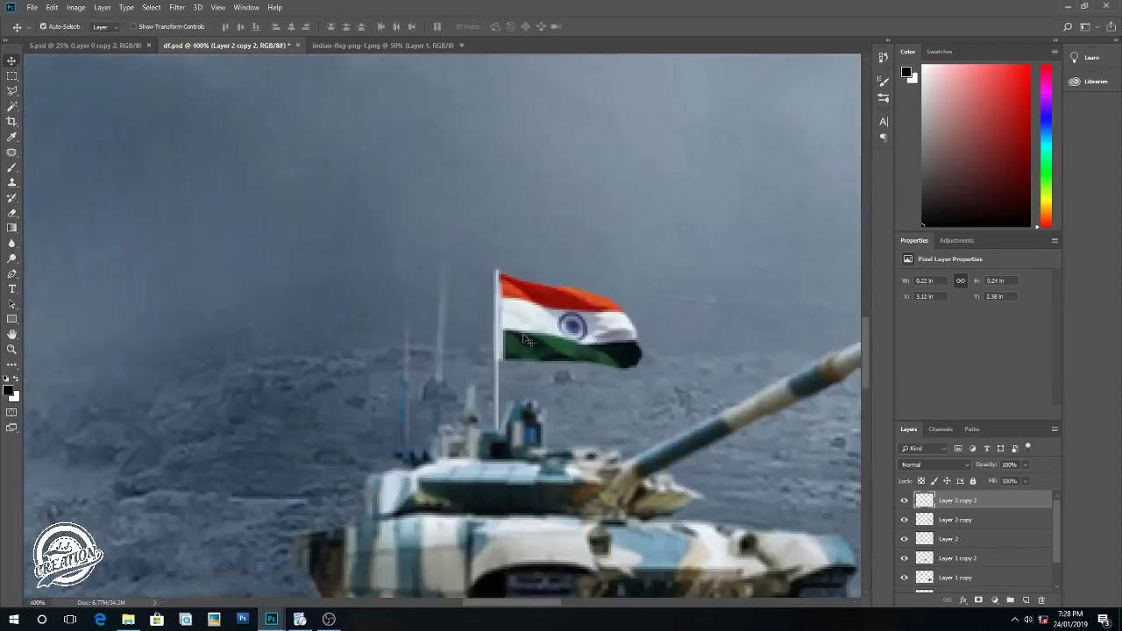
pyautogui.moveTo(508, 340); pyautogui.dragTo(501, 340)
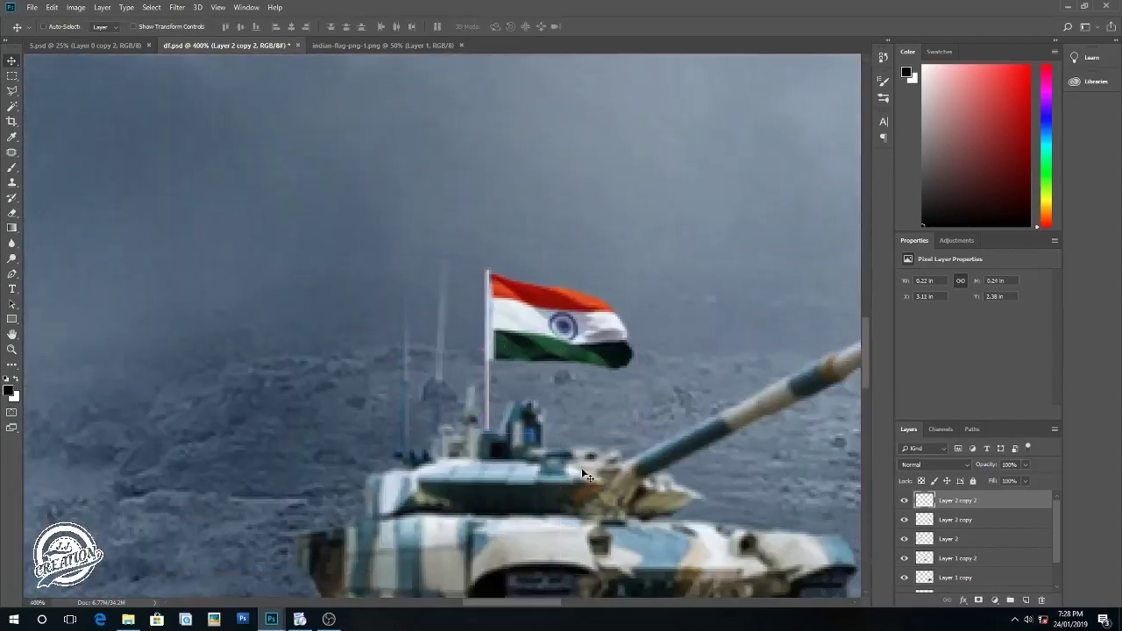
pyautogui.hotkey('ctrl', '-')
pyautogui.hotkey('ctrl', '-')
pyautogui.hotkey('ctrl', '-')
pyautogui.hotkey('ctrl', '-')
pyautogui.hotkey('ctrl', '-')
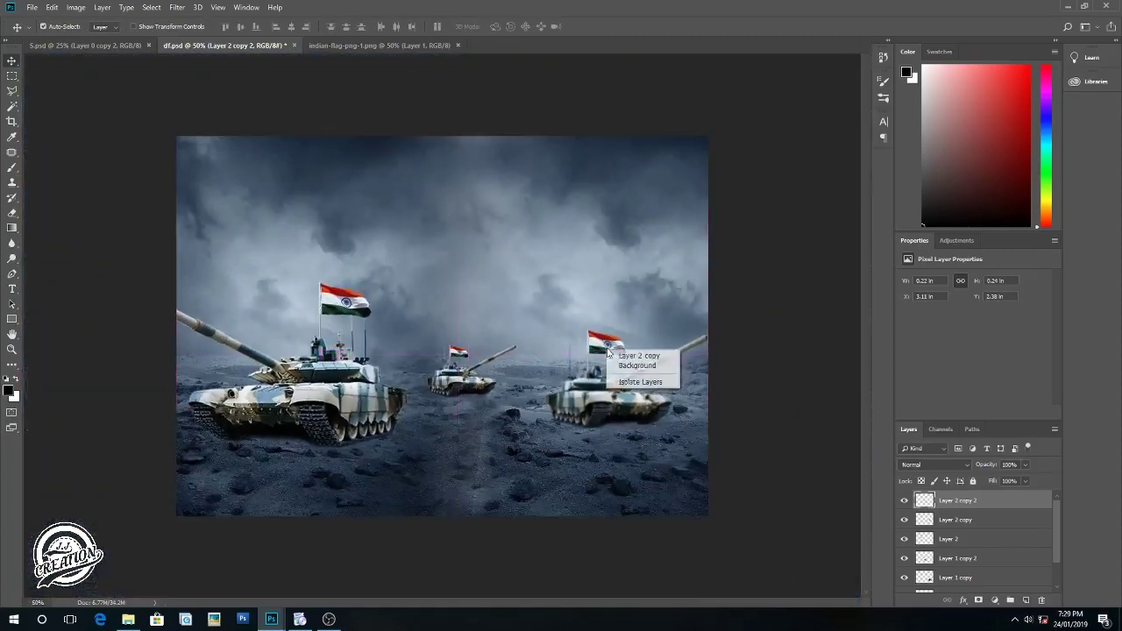
# Step: Shrink the right tank's flag (Layer 2 copy) to about 75%
pyautogui.keyDown('ctrl'); pyautogui.click(615, 353); pyautogui.keyUp('ctrl')
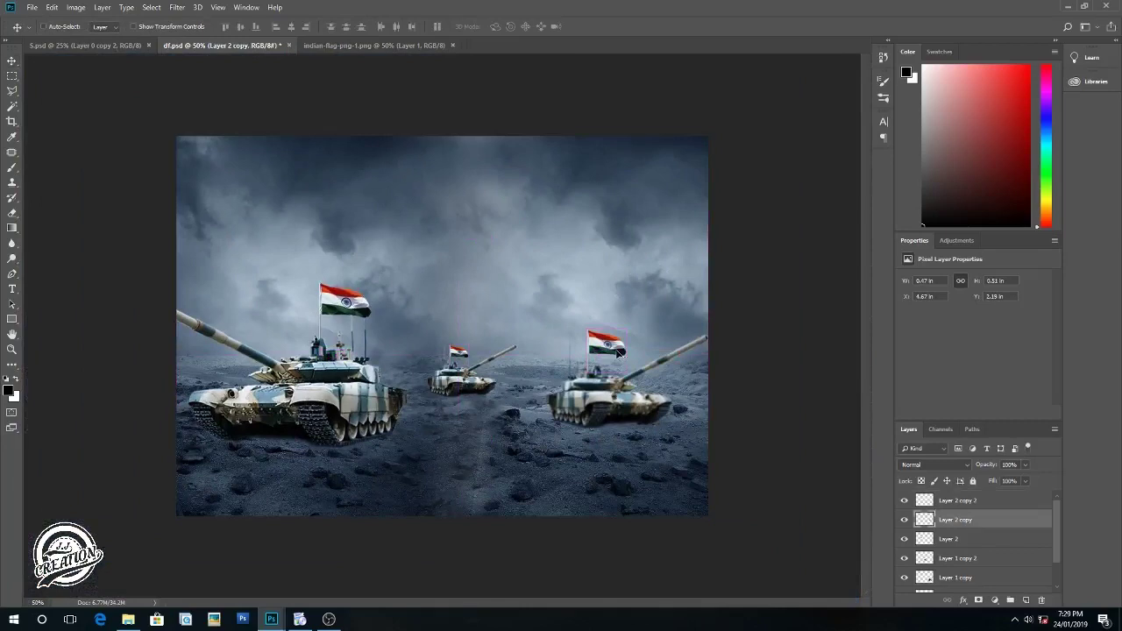
pyautogui.hotkey('ctrl', 't')
pyautogui.moveTo(625, 326); pyautogui.dragTo(631, 348)
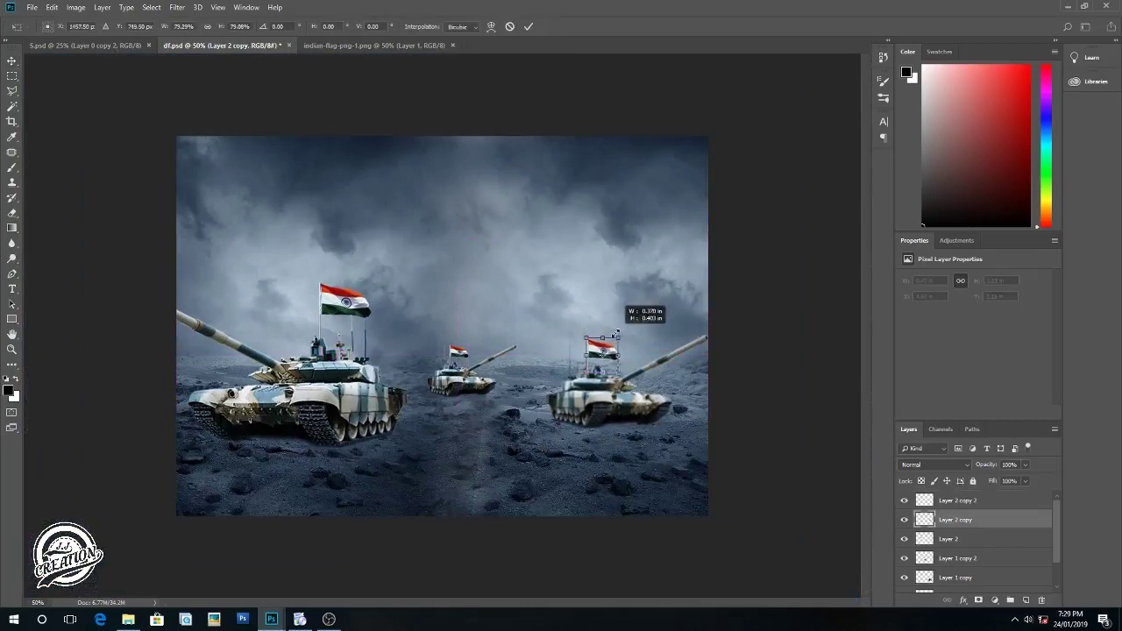
pyautogui.press('Return')
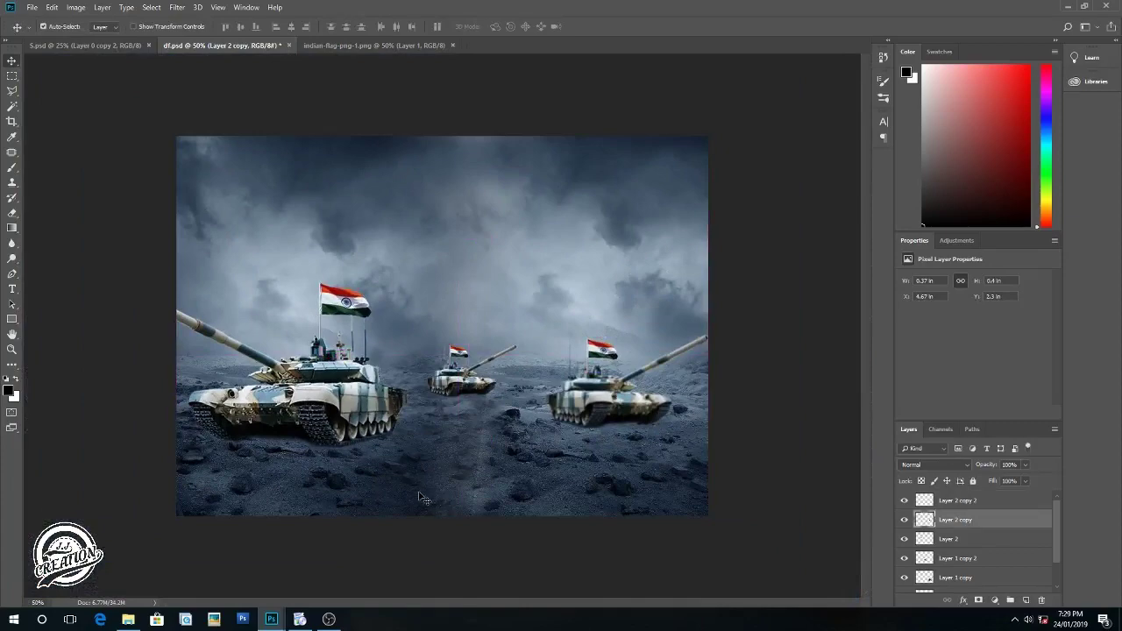
pyautogui.click(56, 44)
# Step: Bring the cadet cutout from 5.psd into the tank scene and shrink him to about 46%
pyautogui.moveTo(296, 270)
pyautogui.mouseDown()
pyautogui.moveTo(221, 50)
pyautogui.moveTo(513, 490)
pyautogui.moveTo(515, 518)
pyautogui.mouseUp()
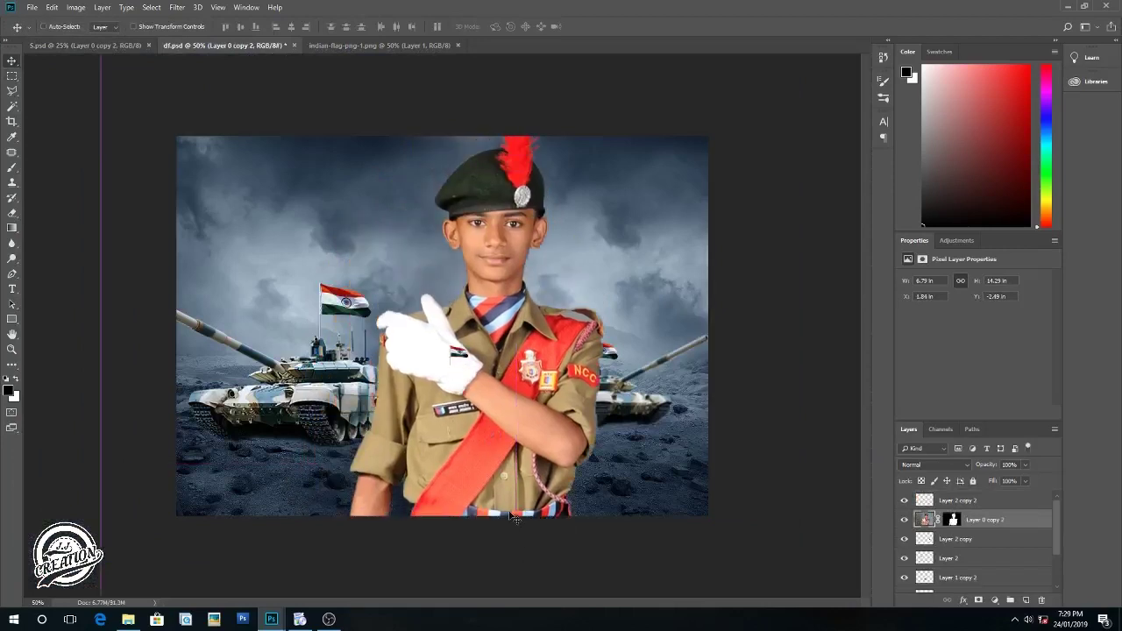
pyautogui.hotkey('ctrl', 't')
pyautogui.hotkey('ctrl', '-')
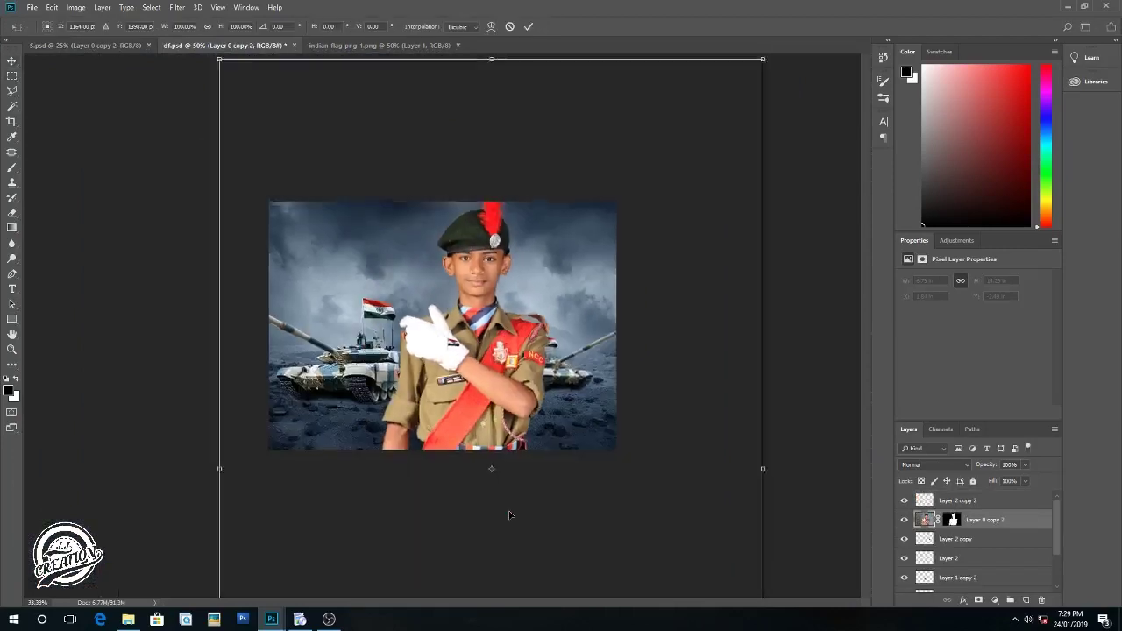
pyautogui.hotkey('ctrl', '-')
pyautogui.hotkey('ctrl', '-')
pyautogui.hotkey('ctrl', '-')
pyautogui.hotkey('ctrl', '-')
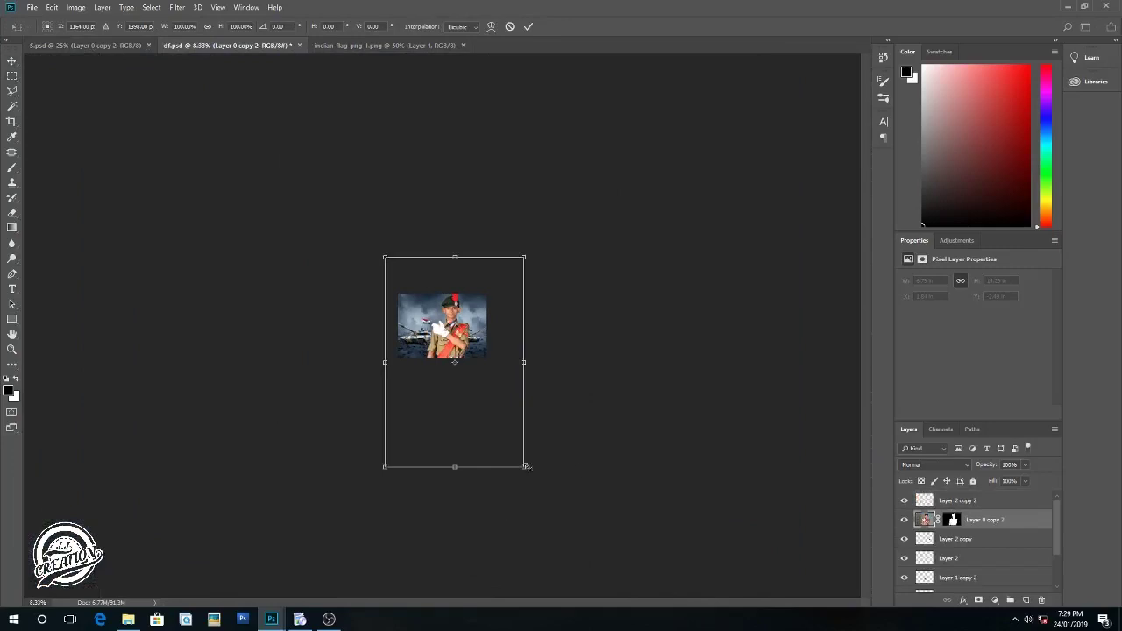
pyautogui.moveTo(524, 466); pyautogui.dragTo(449, 354)
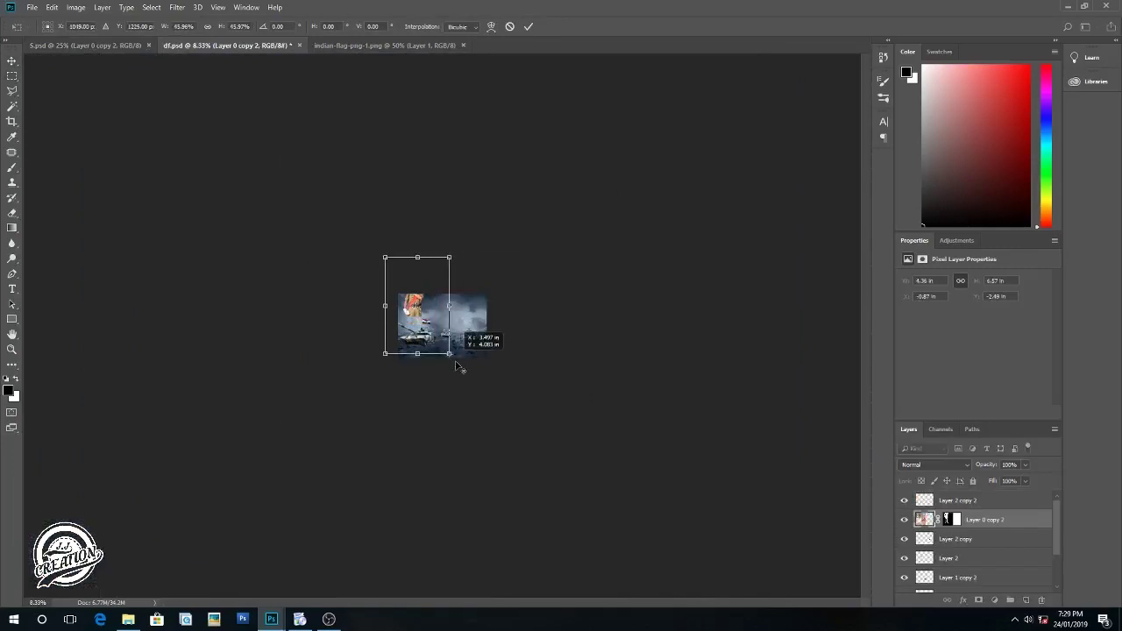
pyautogui.moveTo(422, 312); pyautogui.dragTo(462, 358)
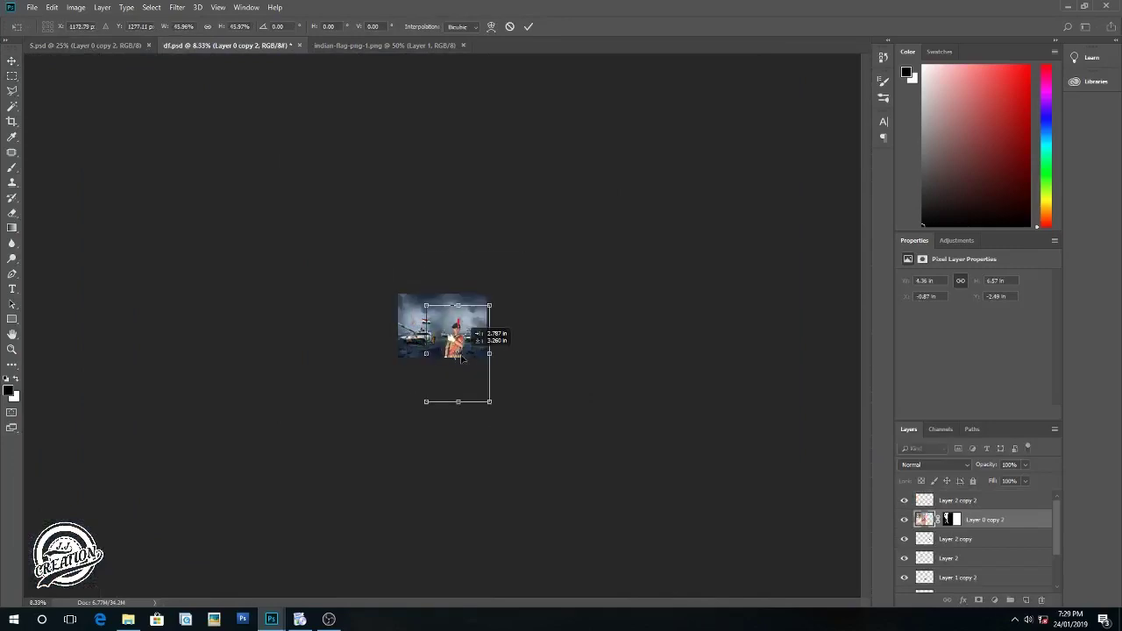
# Step: Enlarge the cadet to about 57% and set him right of centre before the tanks
pyautogui.hotkey('ctrl', '+')
pyautogui.hotkey('ctrl', '+')
pyautogui.hotkey('ctrl', '+')
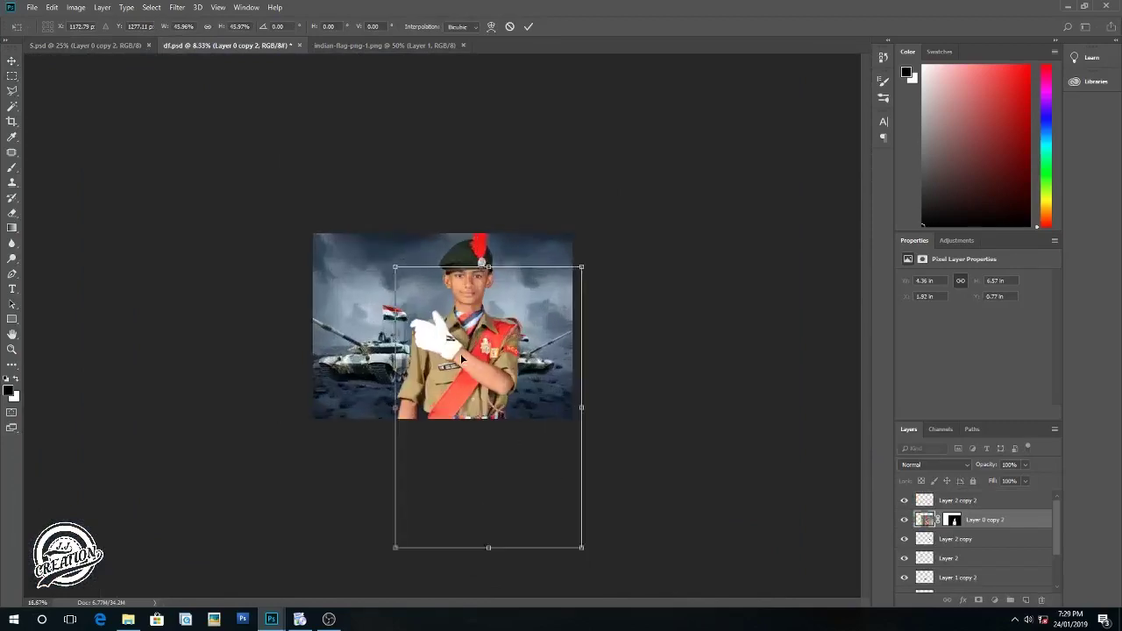
pyautogui.hotkey('ctrl', '+')
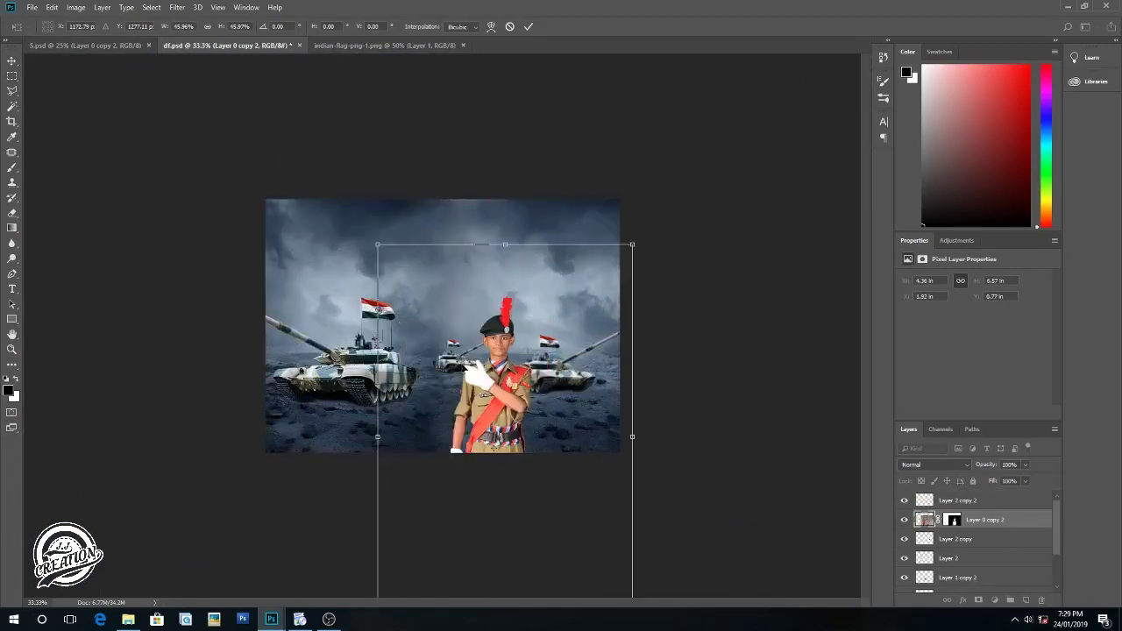
pyautogui.moveTo(492, 396); pyautogui.dragTo(488, 368)
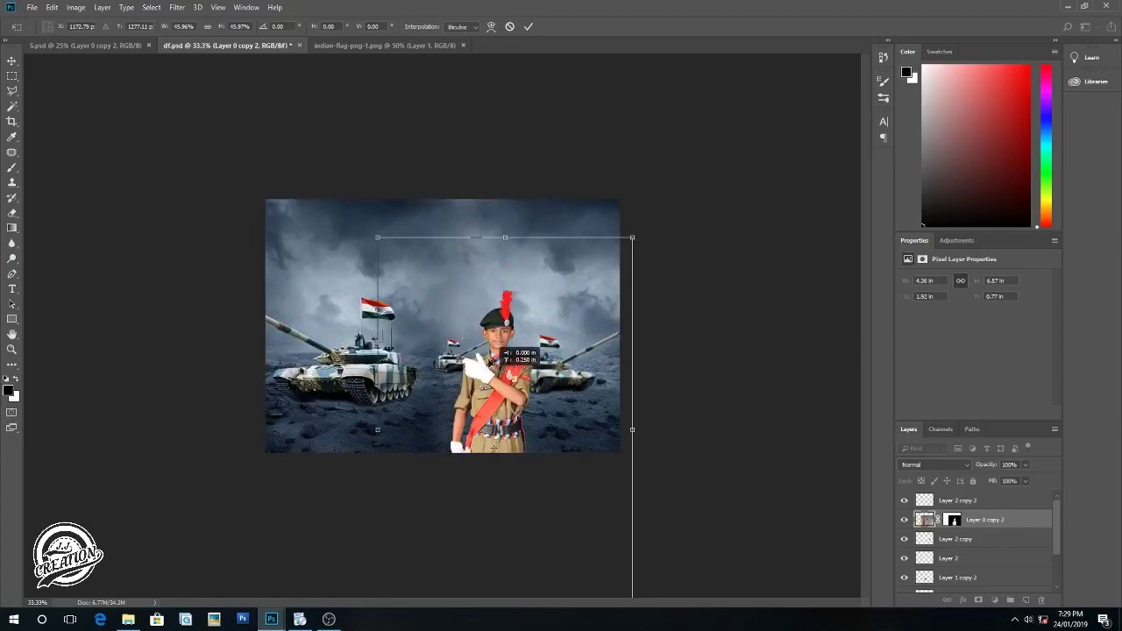
pyautogui.moveTo(632, 216); pyautogui.dragTo(693, 122)
pyautogui.moveTo(525, 326); pyautogui.dragTo(497, 372)
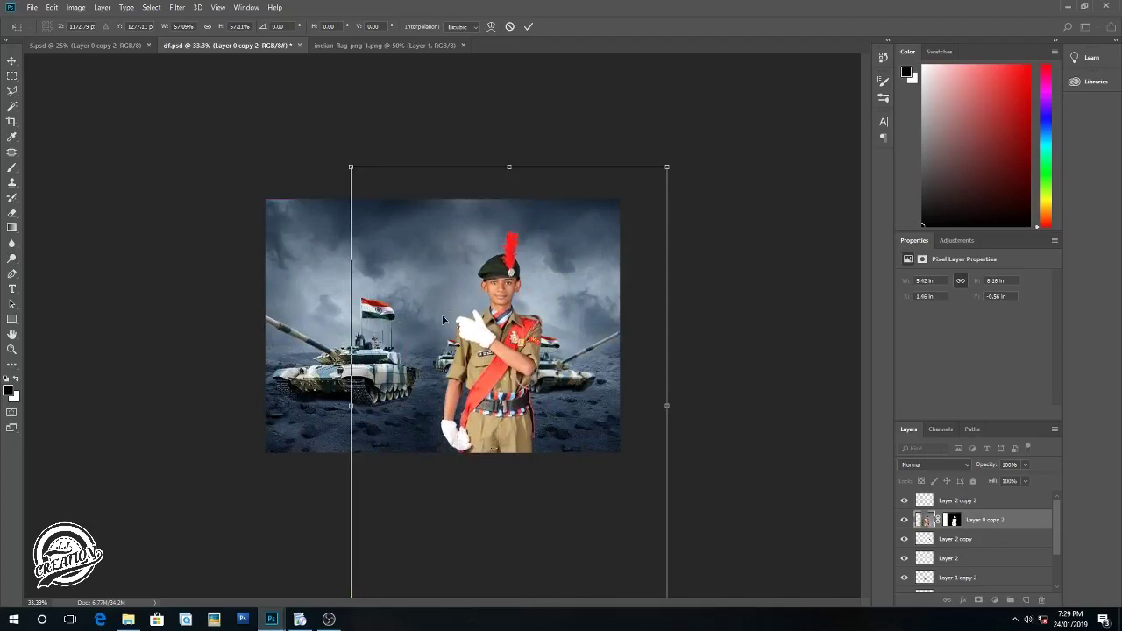
pyautogui.press('Return')
pyautogui.rightClick(450, 365)
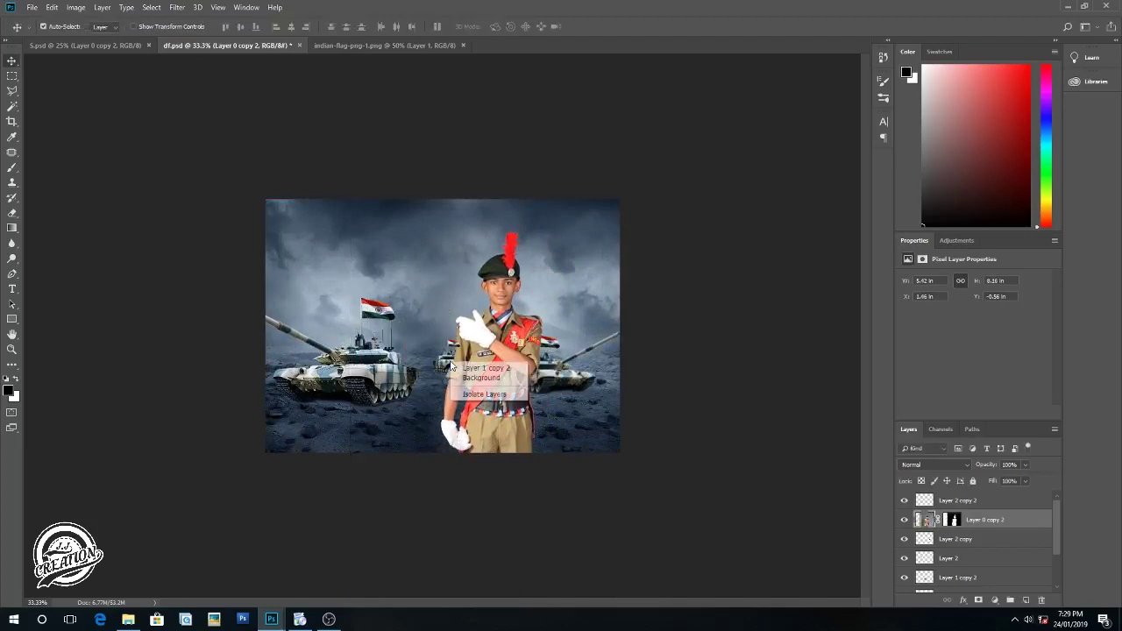
# Step: Reposition the tanks with their flags, lowering the Layer 1 tank together with its Layer 2 flag
pyautogui.moveTo(453, 373); pyautogui.dragTo(447, 349)
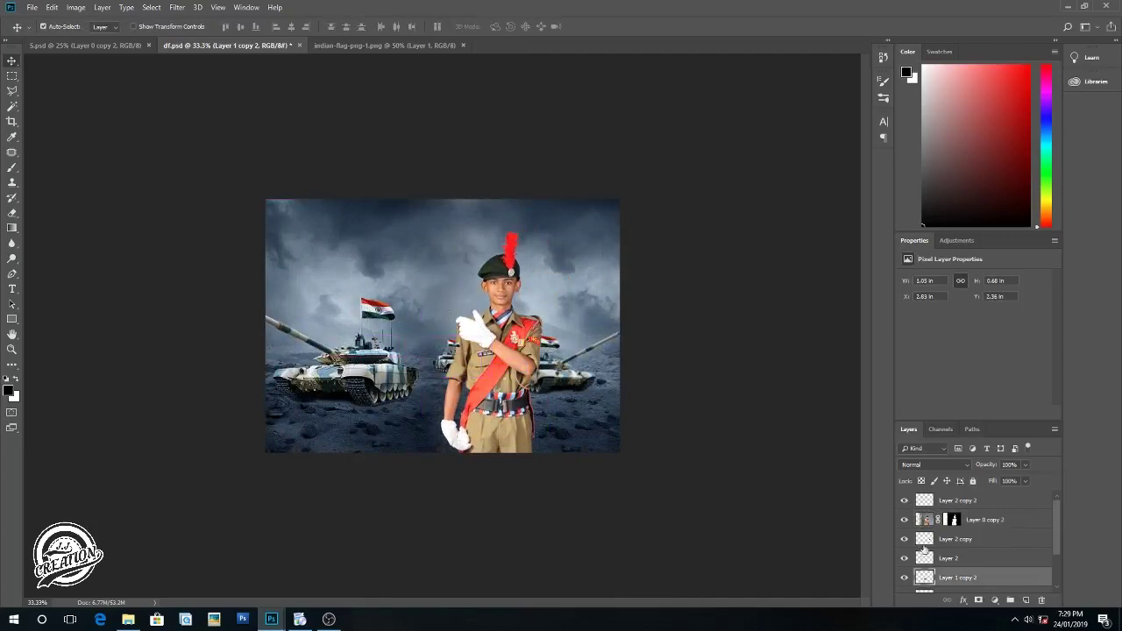
pyautogui.keyDown('ctrl'); pyautogui.click(960, 502); pyautogui.keyUp('ctrl')
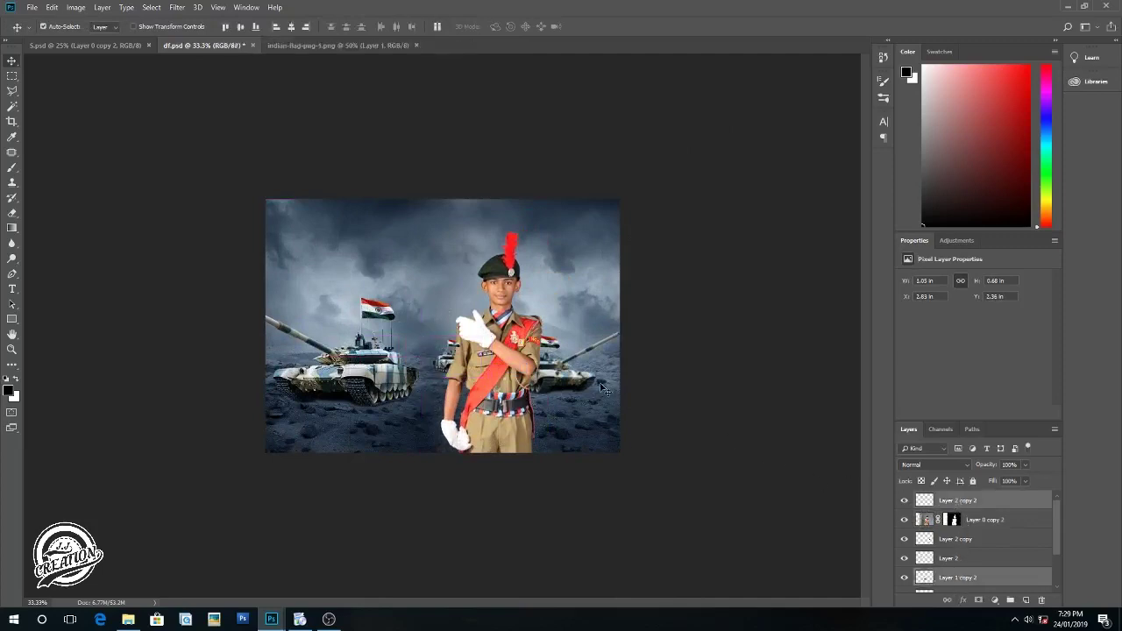
pyautogui.moveTo(445, 369); pyautogui.dragTo(422, 372)
pyautogui.moveTo(357, 389); pyautogui.dragTo(359, 403)
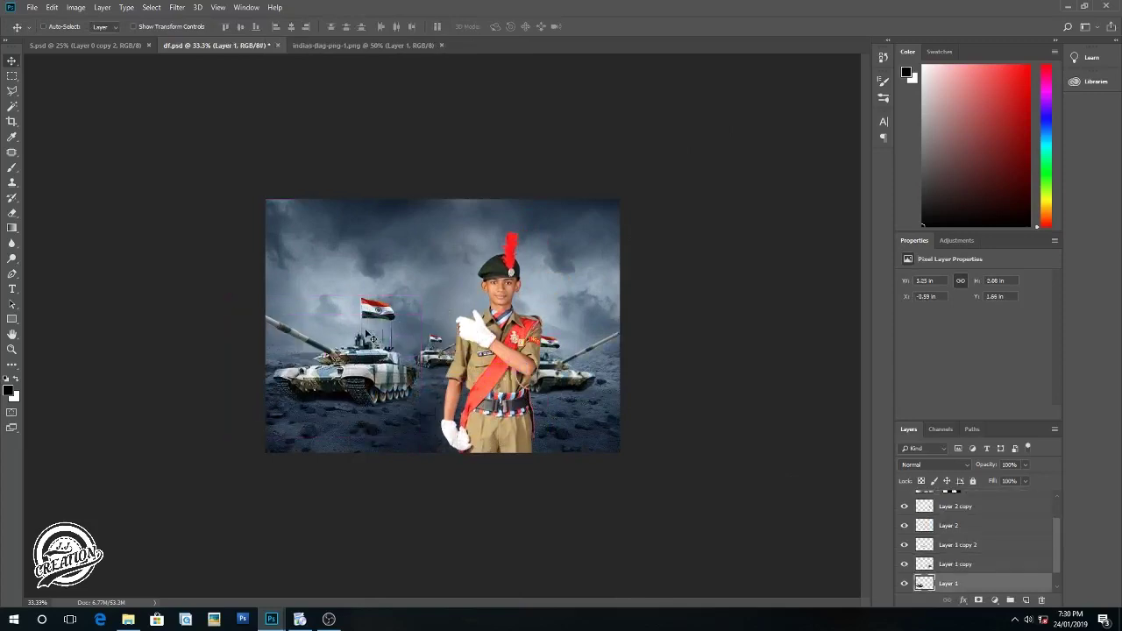
pyautogui.rightClick(368, 316)
pyautogui.click(385, 317)
pyautogui.rightClick(378, 359)
pyautogui.click(385, 368)
pyautogui.keyDown('ctrl'); pyautogui.click(947, 526); pyautogui.keyUp('ctrl')
pyautogui.moveTo(371, 397); pyautogui.dragTo(371, 415)
# Step: Shift the small flagged centre tank left, then nudge the cadet into place
pyautogui.rightClick(439, 361)
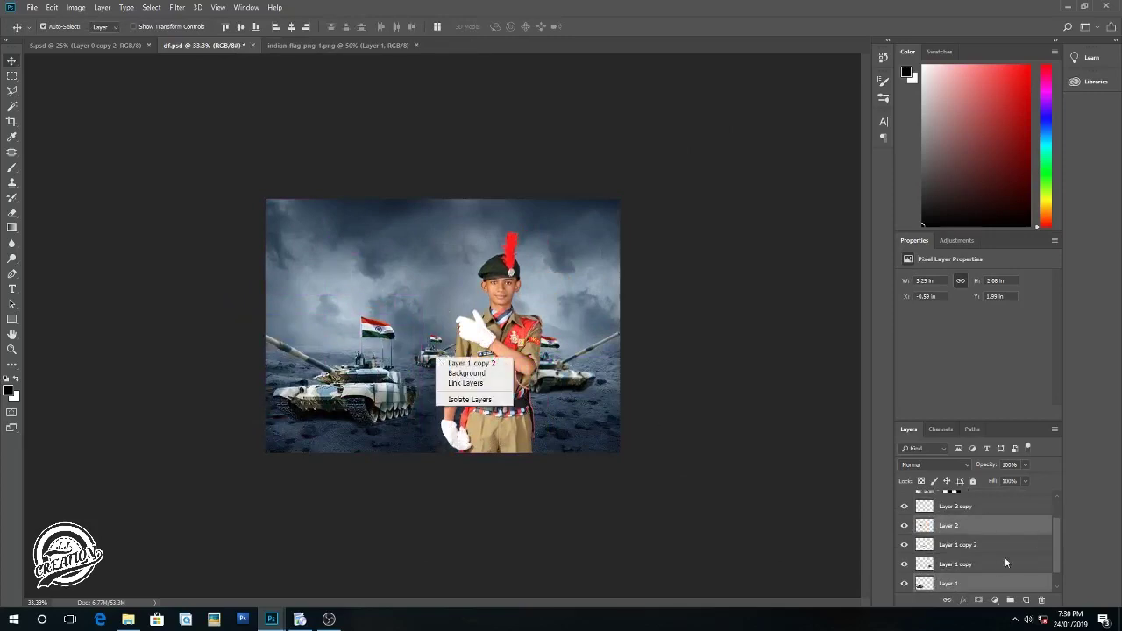
pyautogui.click(1056, 551)
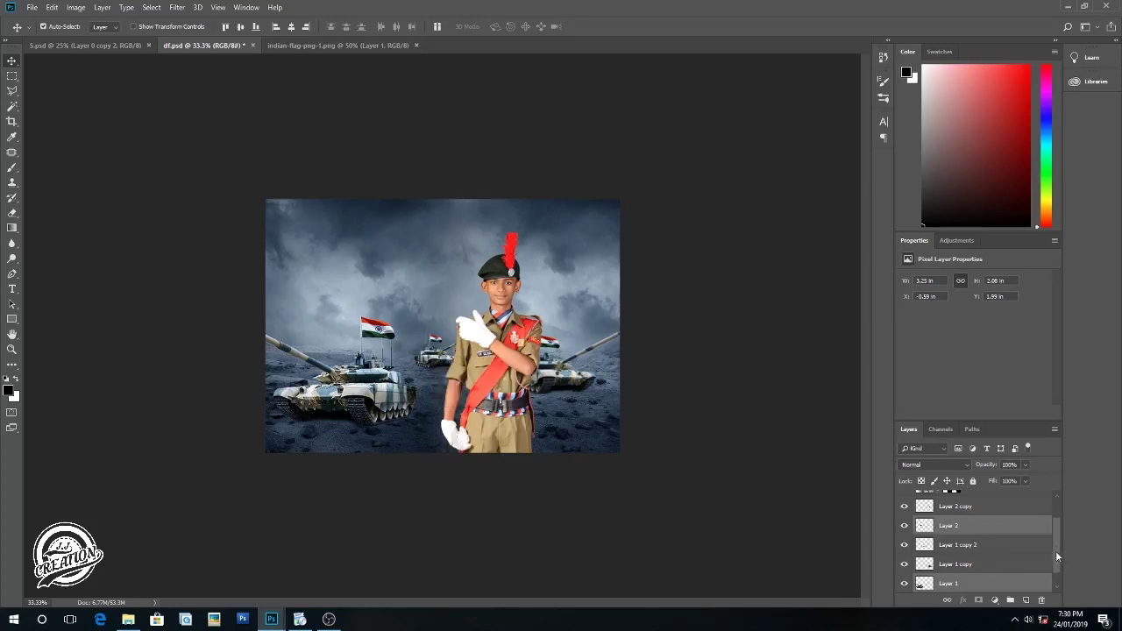
pyautogui.click(939, 563)
pyautogui.scroll(2, 969, 554)
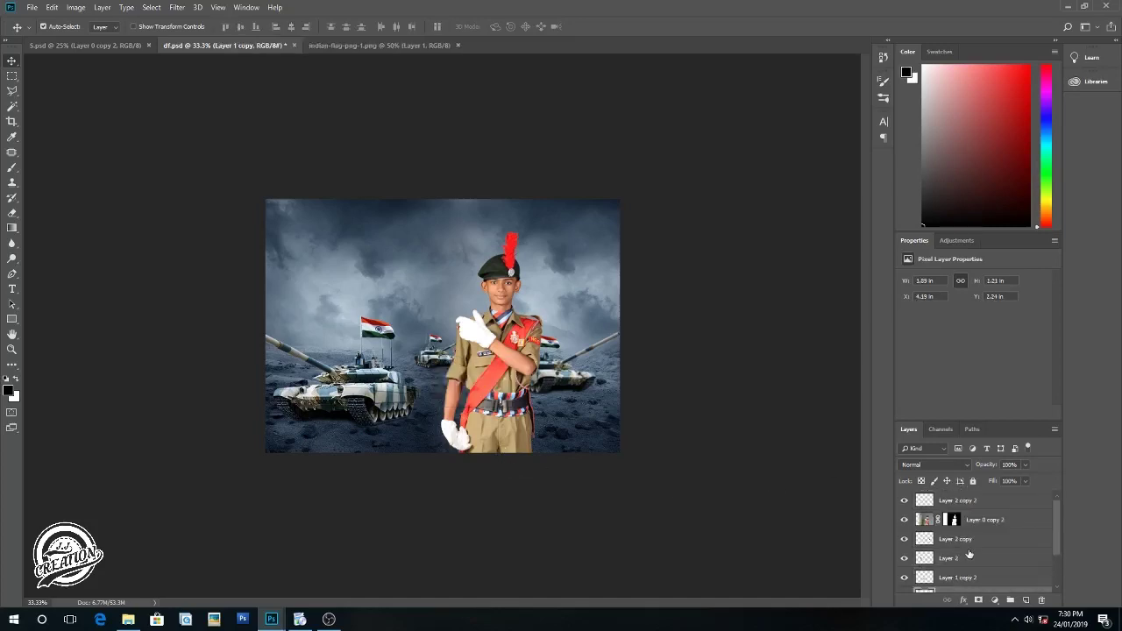
pyautogui.click(947, 504)
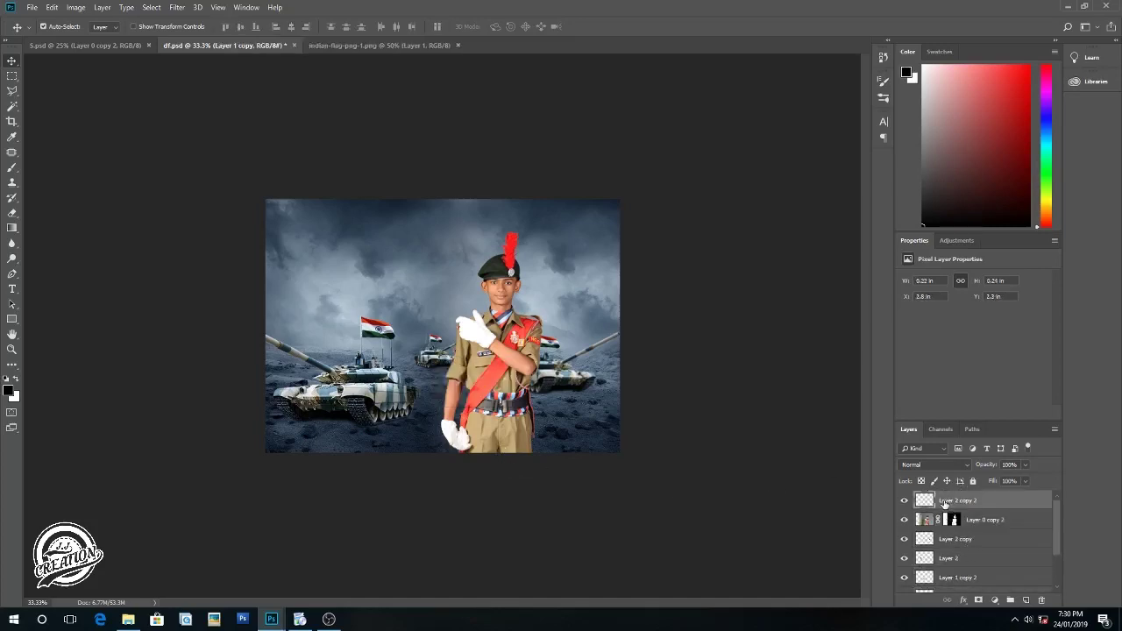
pyautogui.keyDown('ctrl'); pyautogui.click(962, 541); pyautogui.keyUp('ctrl')
pyautogui.moveTo(435, 354); pyautogui.dragTo(424, 374)
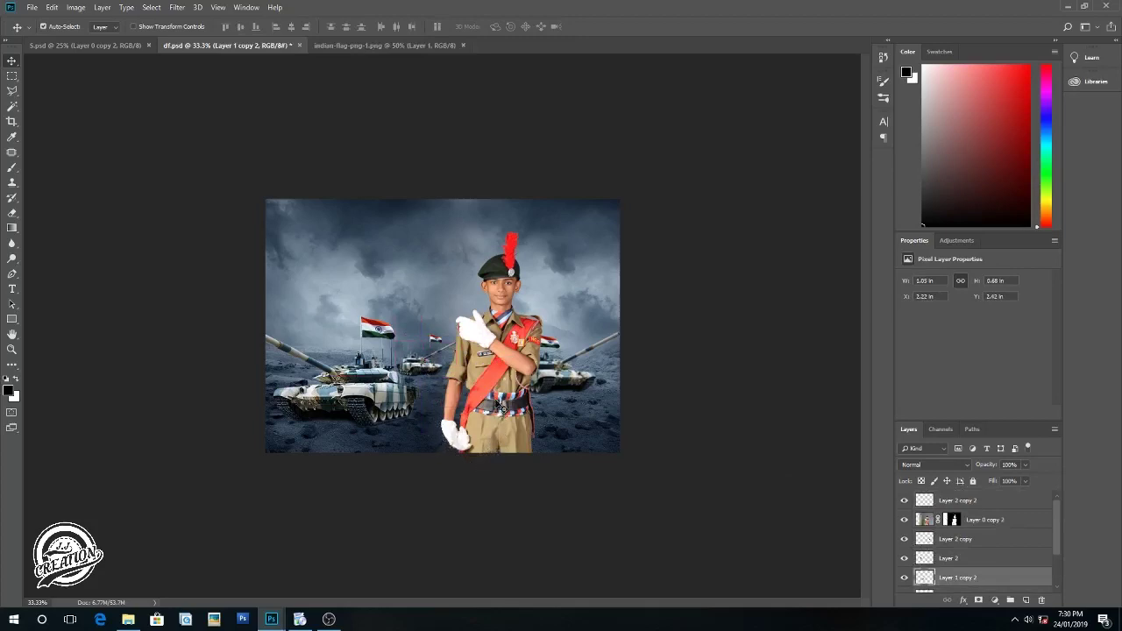
pyautogui.moveTo(498, 405); pyautogui.dragTo(503, 383)
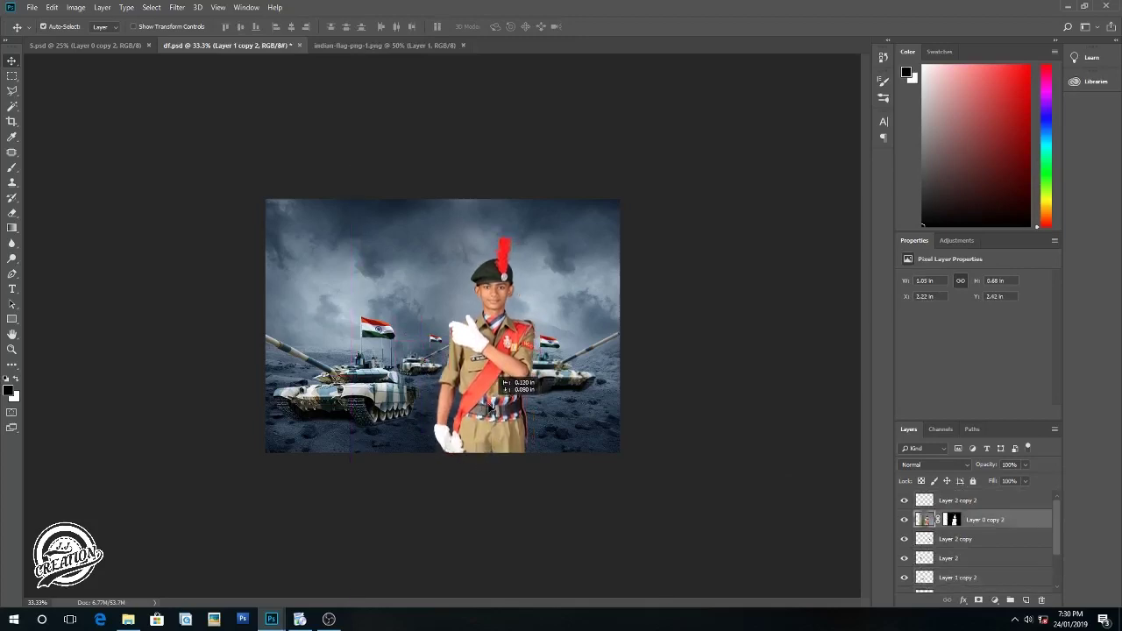
pyautogui.moveTo(503, 383); pyautogui.dragTo(511, 387)
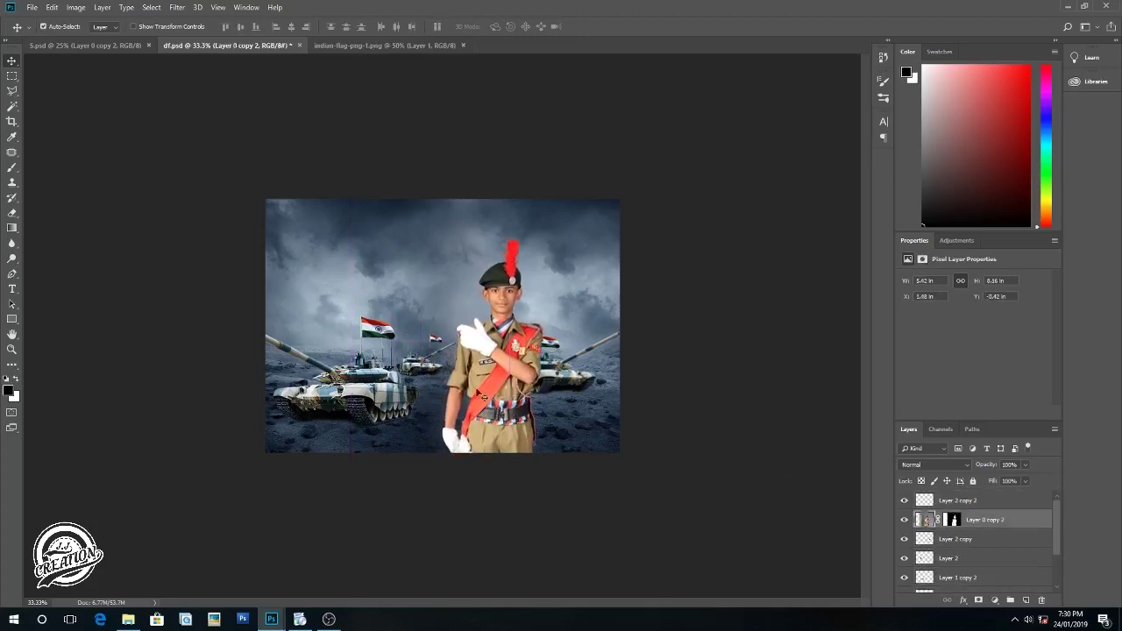
pyautogui.click(175, 7)
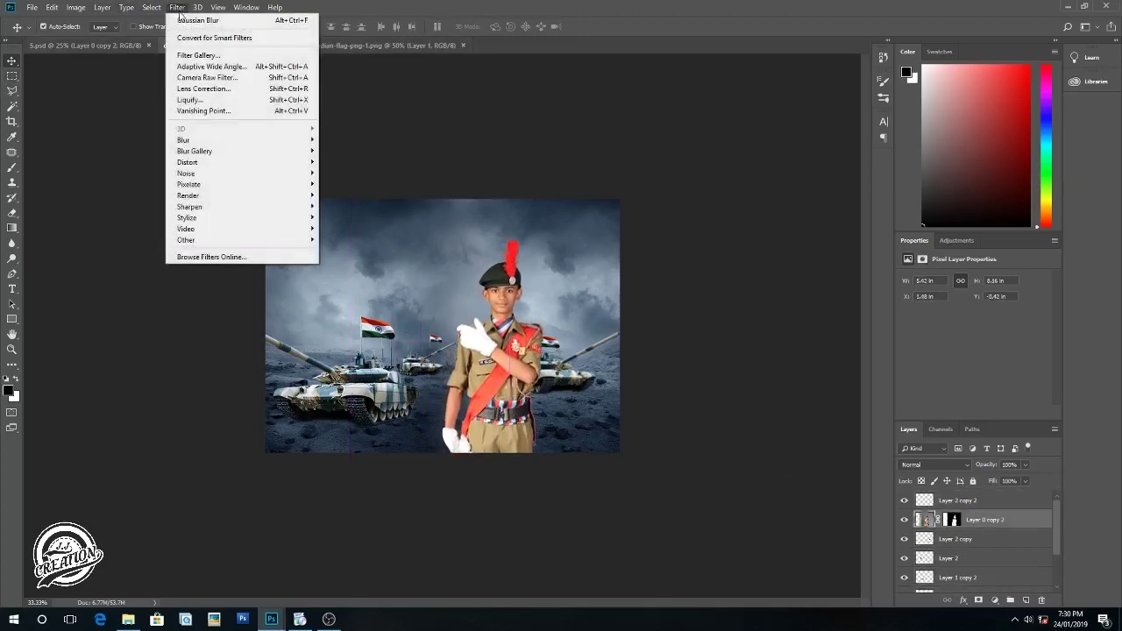
pyautogui.moveTo(228, 140)
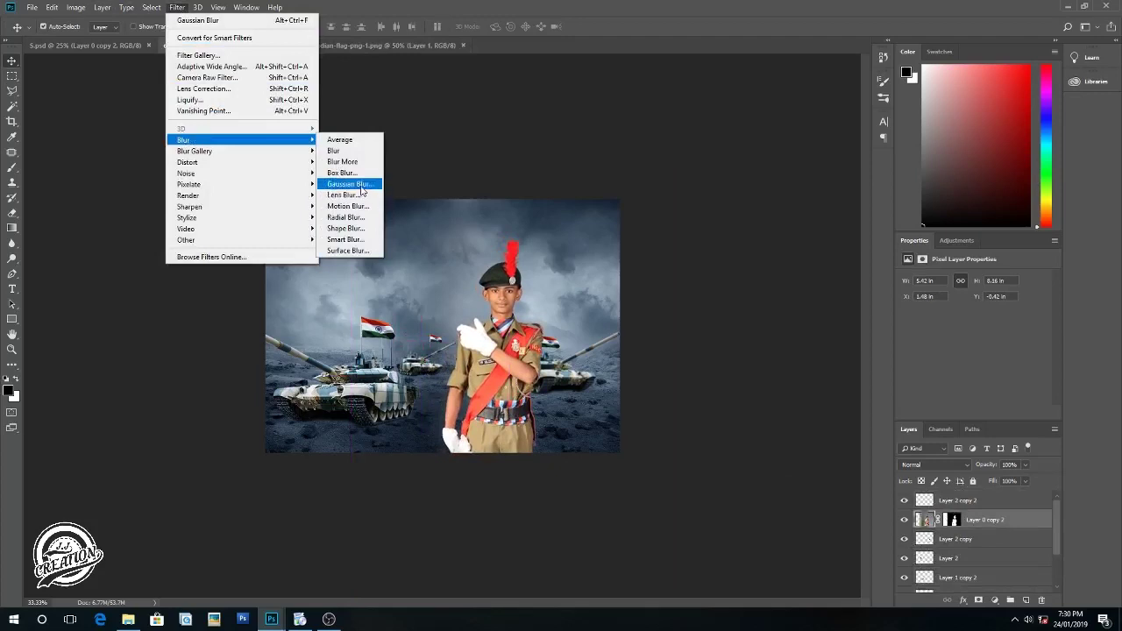
# Step: In the Camera Raw Filter, set the cadet's Temperature -29, Contrast +18 and Clarity +13
pyautogui.click(361, 185)
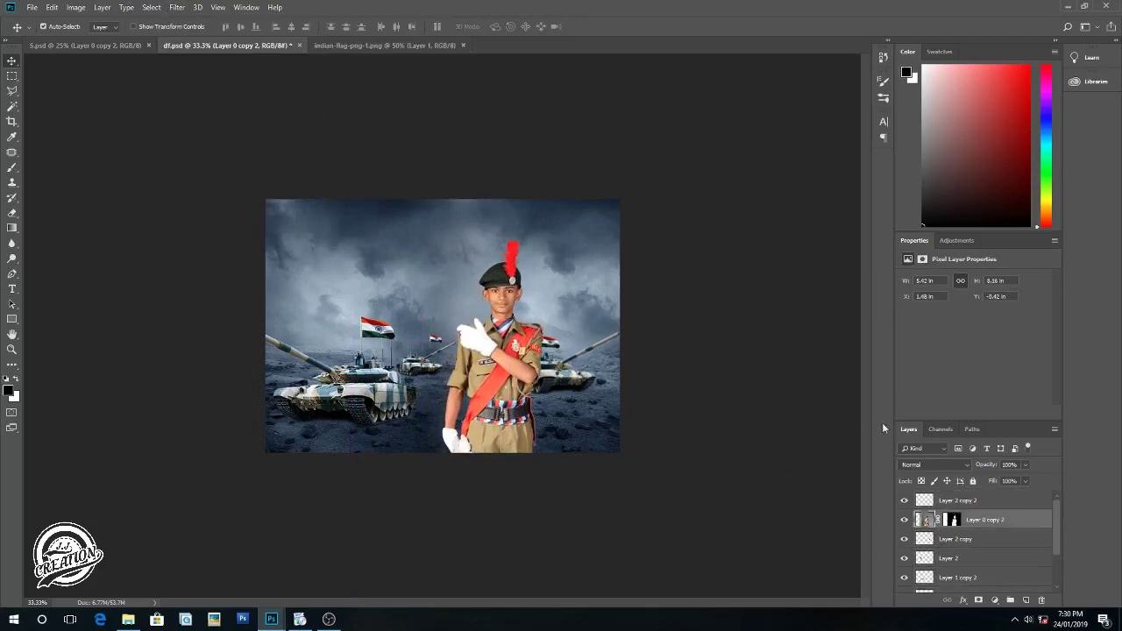
pyautogui.click(177, 7)
pyautogui.click(193, 79)
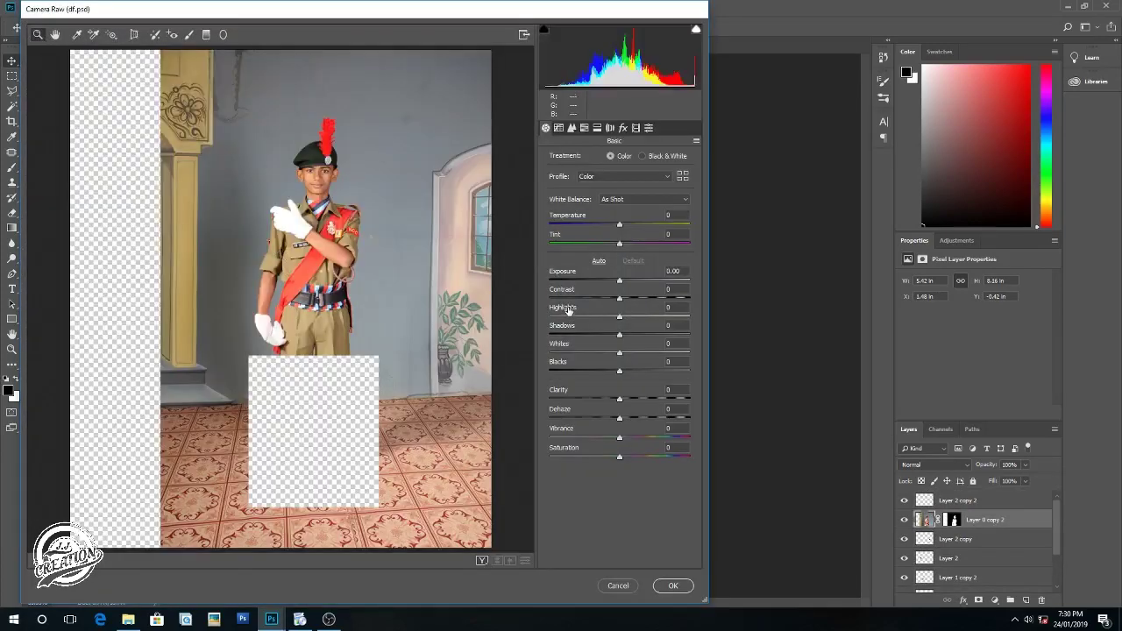
pyautogui.moveTo(623, 298); pyautogui.dragTo(613, 301)
pyautogui.doubleClick(613, 301)
pyautogui.moveTo(618, 226); pyautogui.dragTo(599, 223)
pyautogui.moveTo(619, 298); pyautogui.dragTo(635, 301)
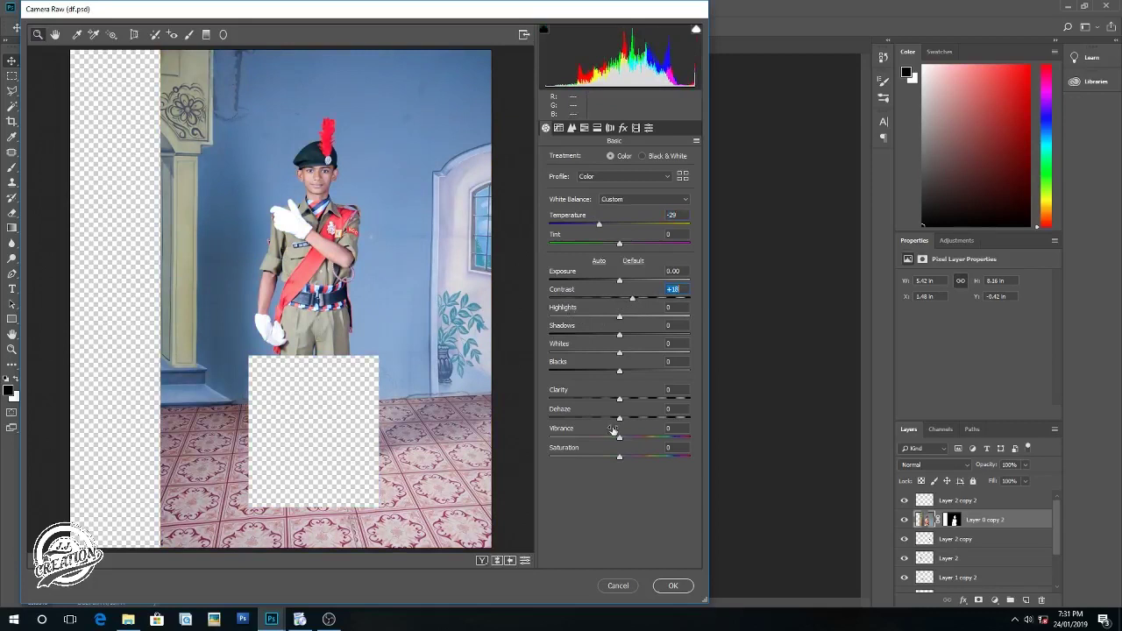
pyautogui.moveTo(618, 400); pyautogui.dragTo(629, 399)
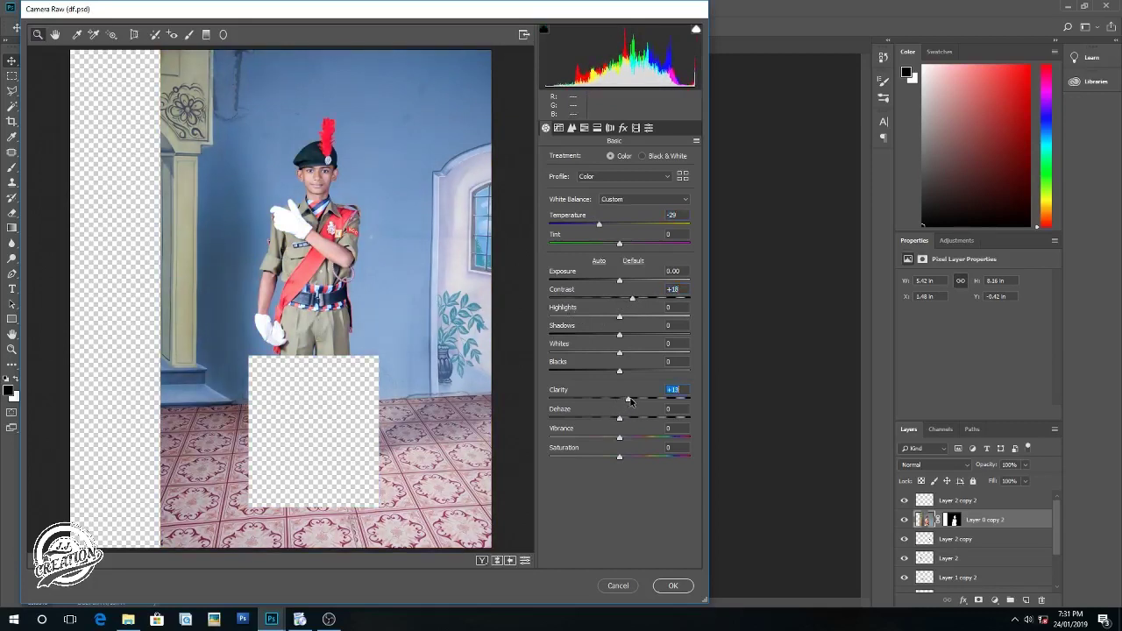
# Step: Lower the tone curve sliders, set Shadows -30 and apply the Camera Raw grade
pyautogui.click(571, 128)
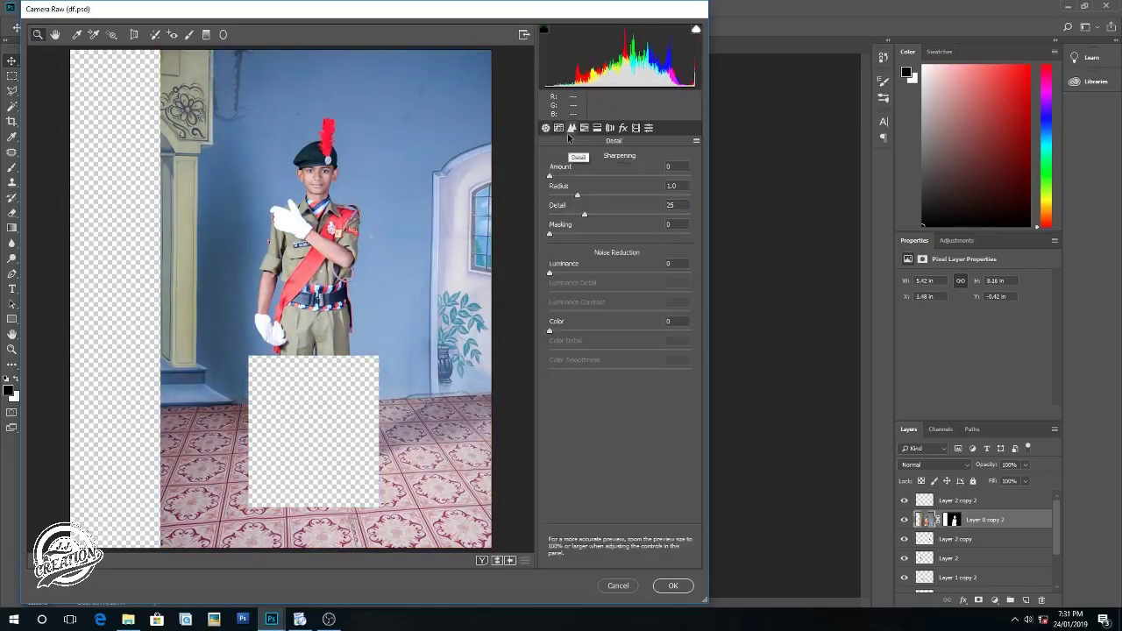
pyautogui.click(558, 128)
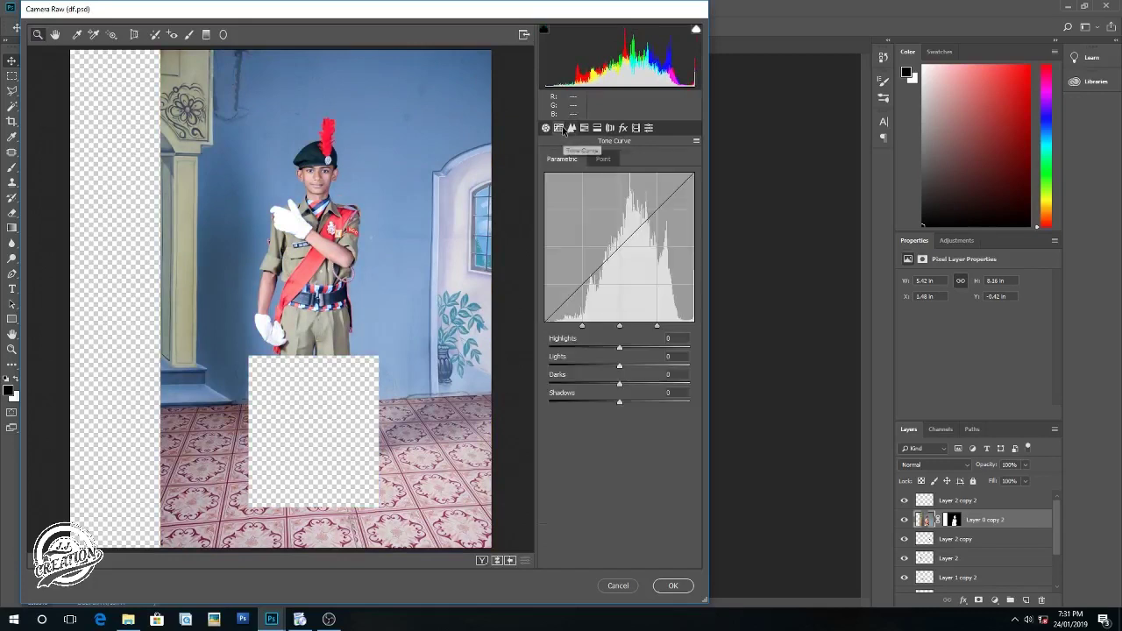
pyautogui.moveTo(618, 348)
pyautogui.mouseDown()
pyautogui.moveTo(591, 345)
pyautogui.moveTo(604, 401)
pyautogui.moveTo(604, 385)
pyautogui.mouseUp()
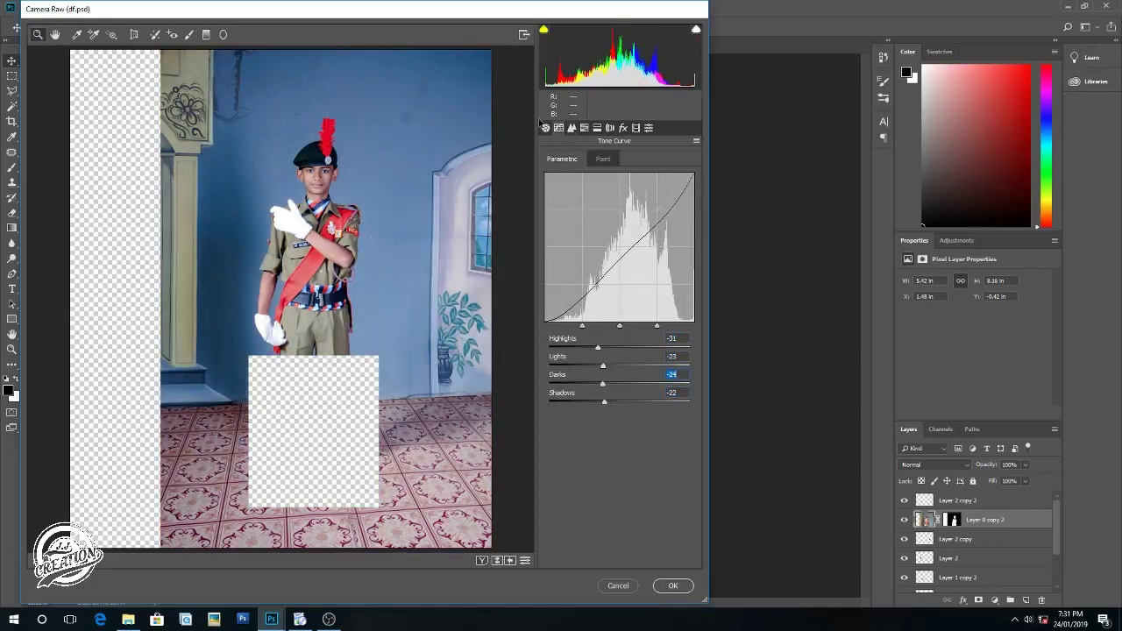
pyautogui.click(544, 127)
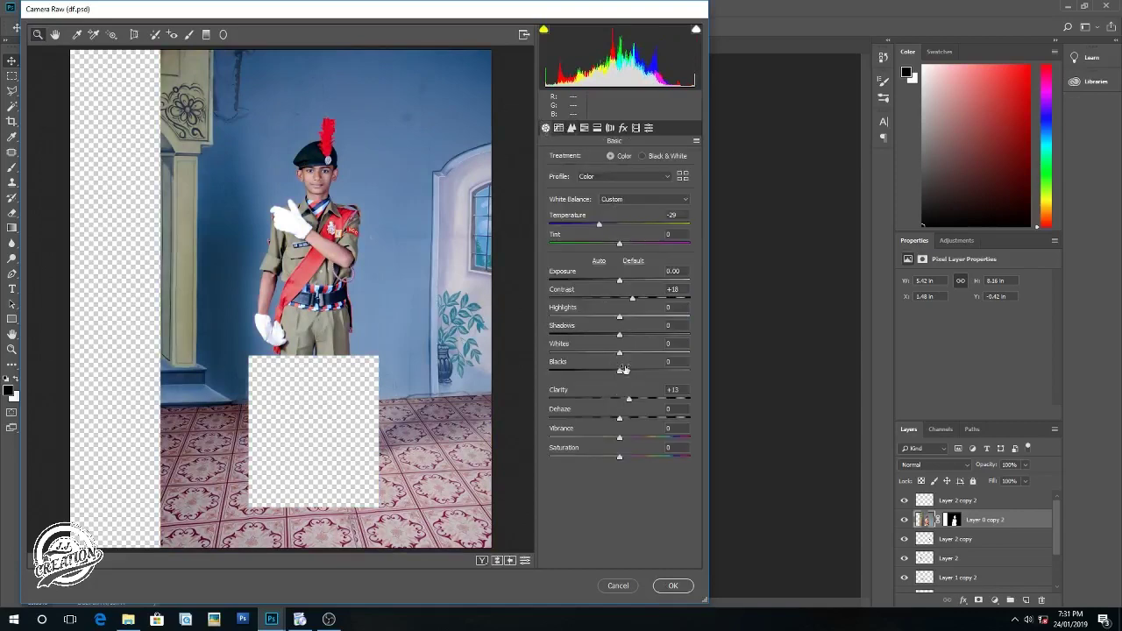
pyautogui.moveTo(619, 334); pyautogui.dragTo(598, 333)
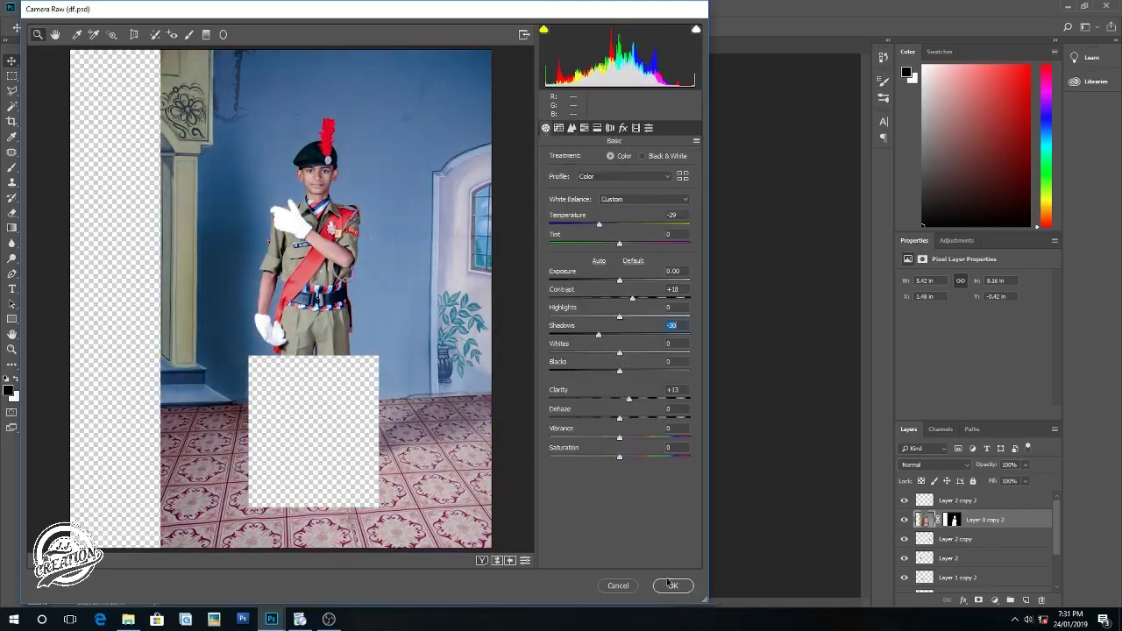
pyautogui.click(671, 585)
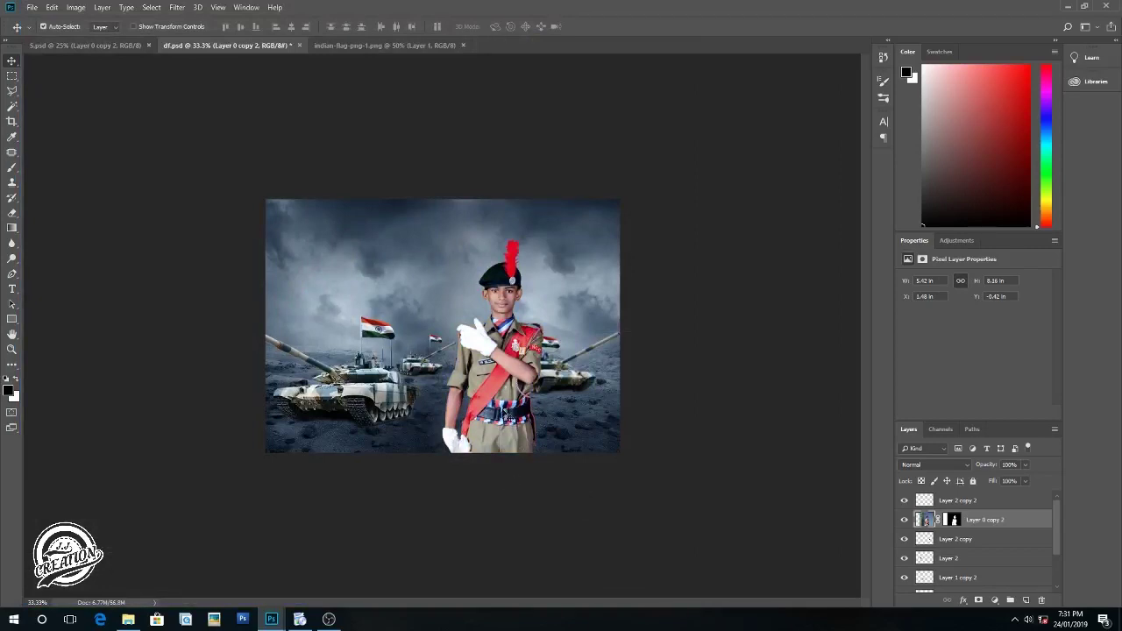
# Step: Nudge the cadet slightly left, undoing a trial enlargement to keep him at 5.42 × 8.16 in
pyautogui.moveTo(505, 418); pyautogui.dragTo(495, 412)
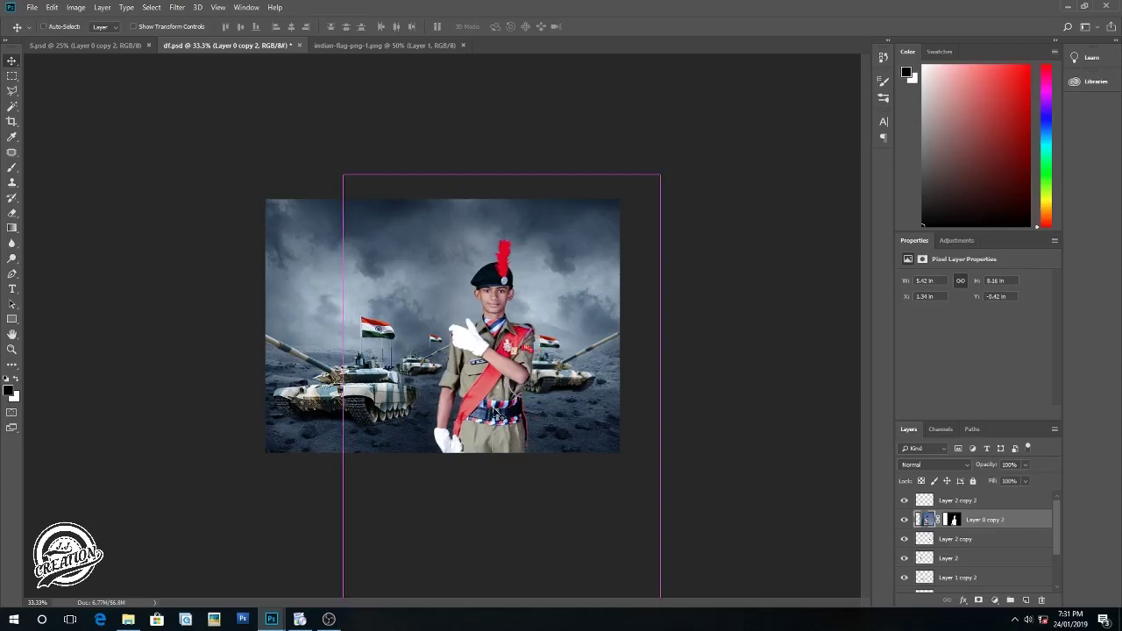
pyautogui.hotkey('ctrl', 't')
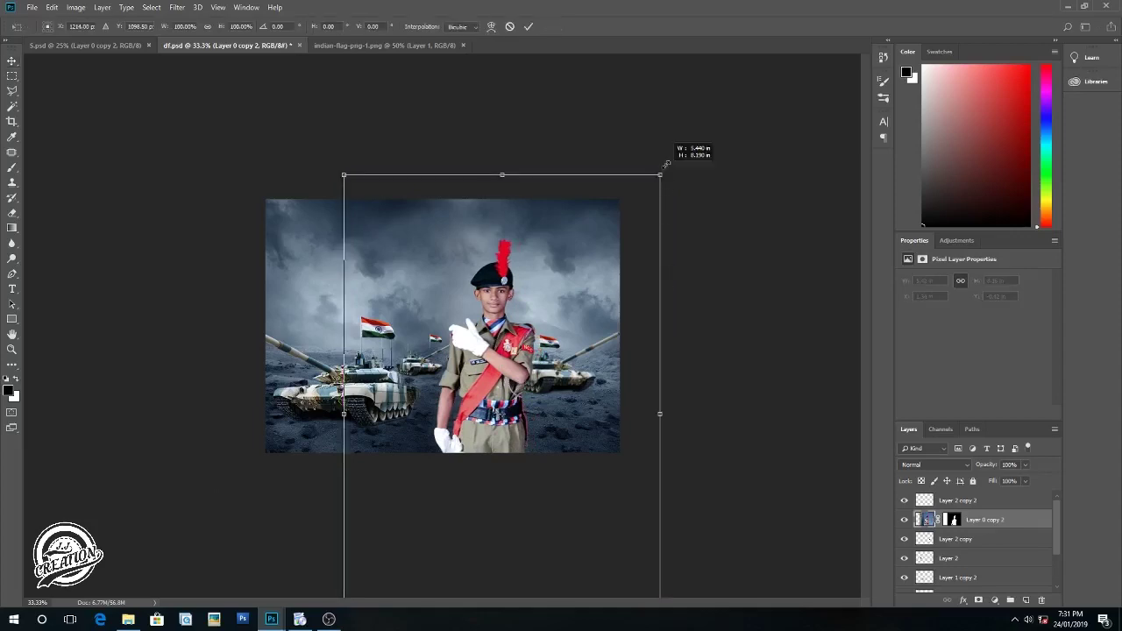
pyautogui.moveTo(663, 176); pyautogui.dragTo(672, 150)
pyautogui.moveTo(526, 336); pyautogui.dragTo(518, 347)
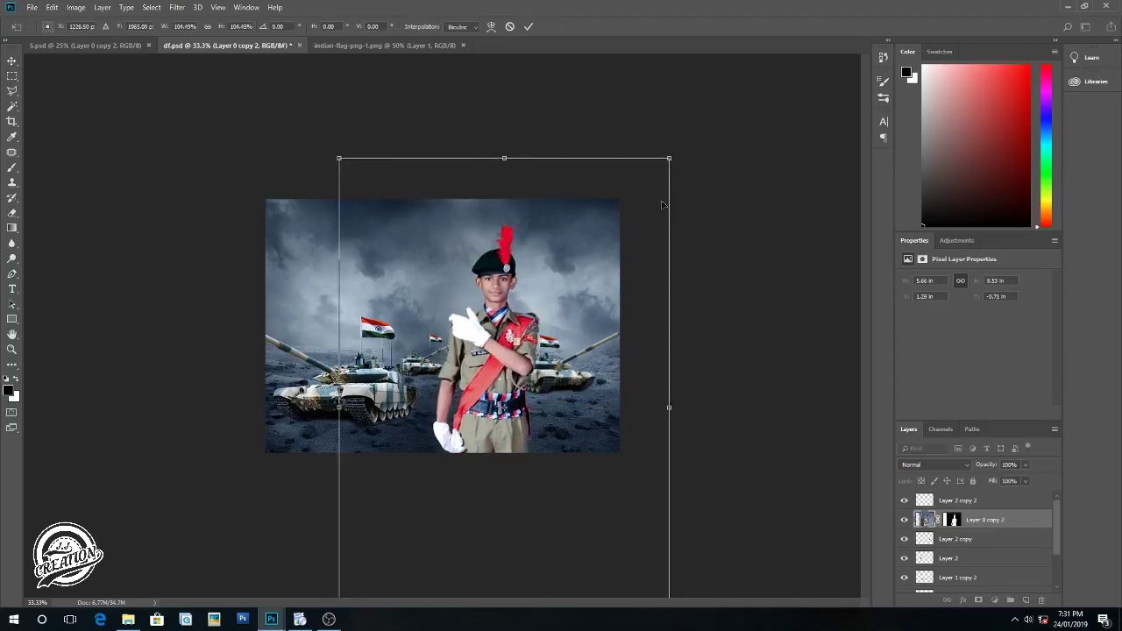
pyautogui.moveTo(662, 202); pyautogui.dragTo(666, 198)
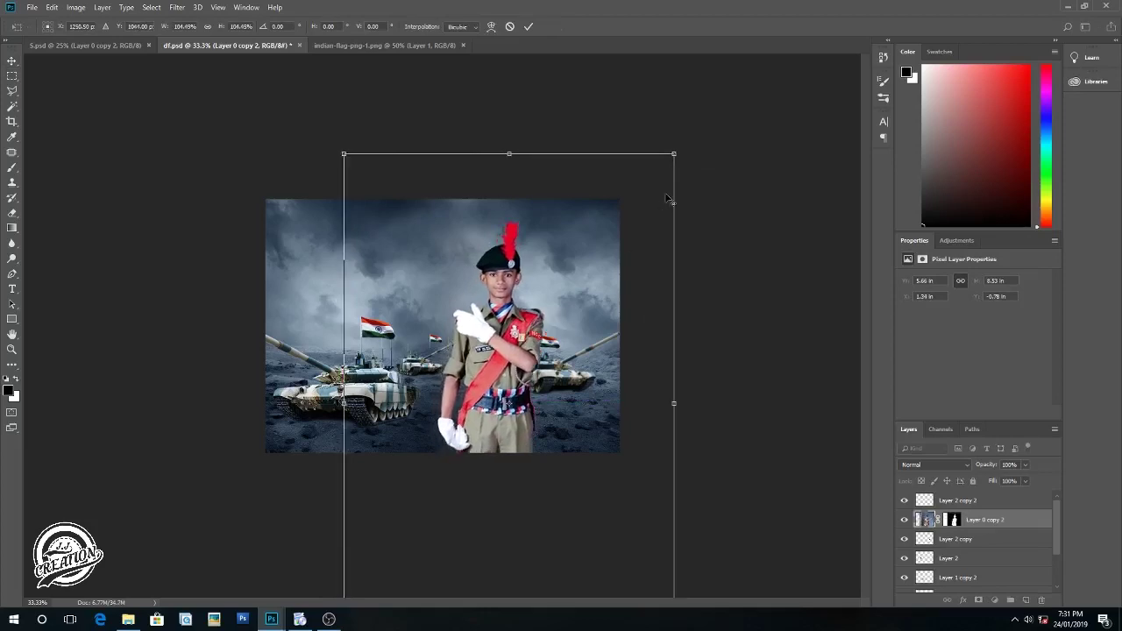
pyautogui.press('Return')
pyautogui.hotkey('ctrl', 'z')
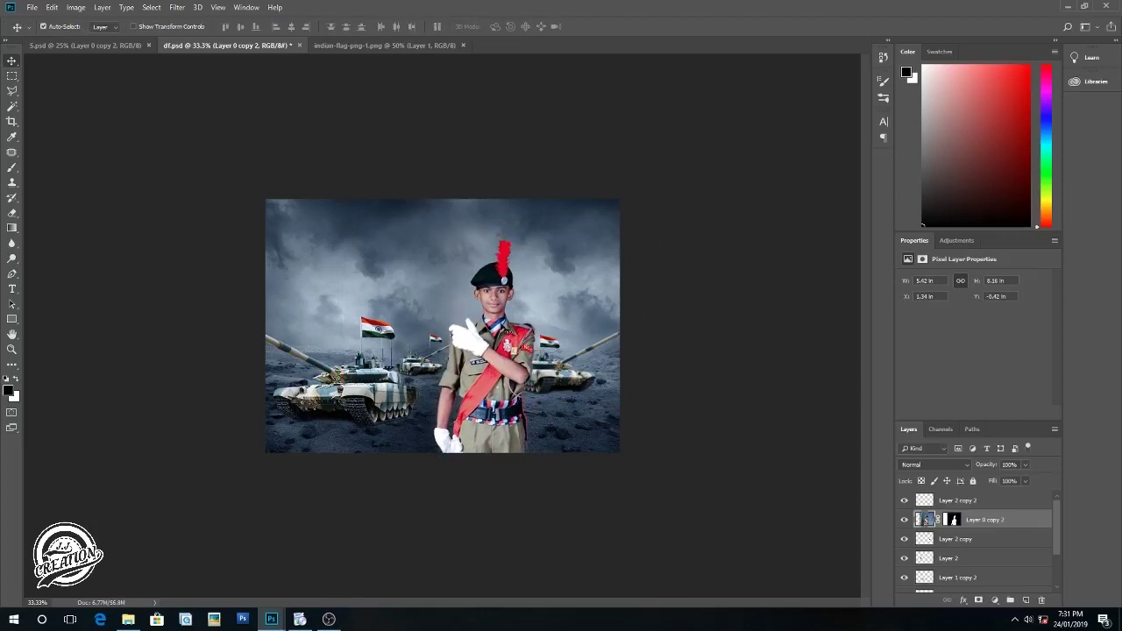
# Step: Bring the Indian flag PNG into df.psd as Layer 3 and flip it horizontally
pyautogui.click(368, 45)
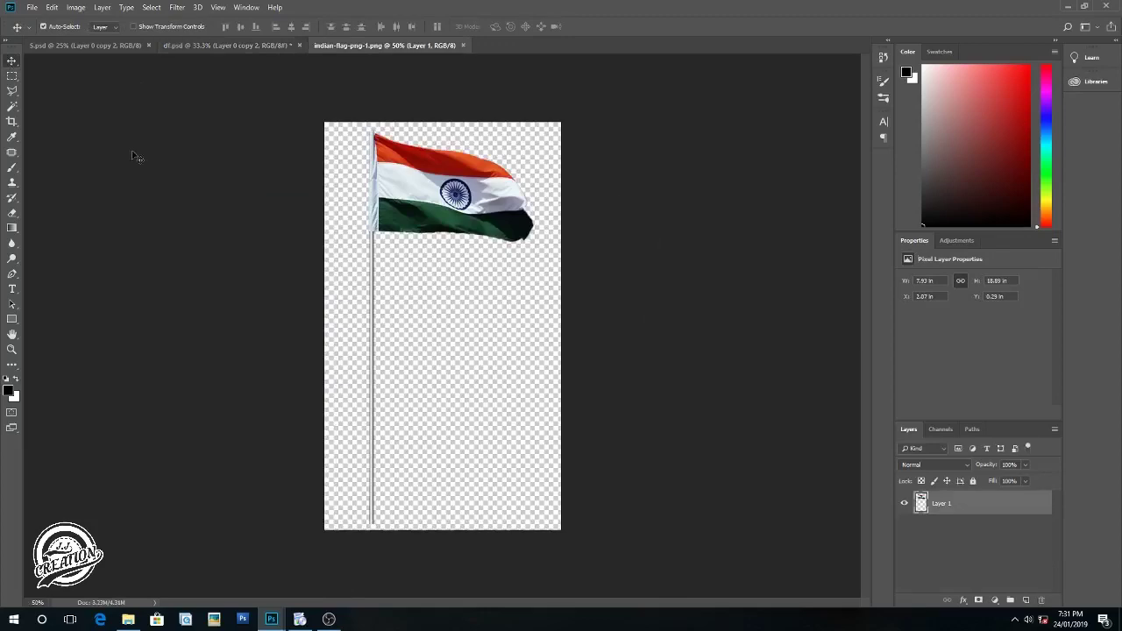
pyautogui.moveTo(382, 214); pyautogui.dragTo(431, 331)
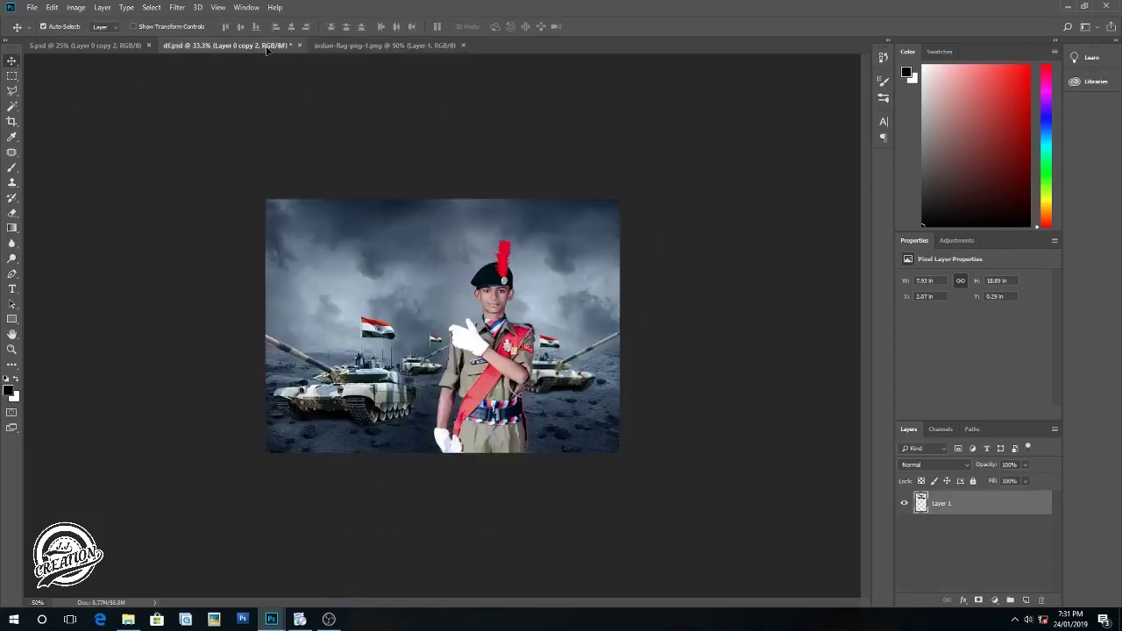
pyautogui.moveTo(431, 331); pyautogui.dragTo(436, 298)
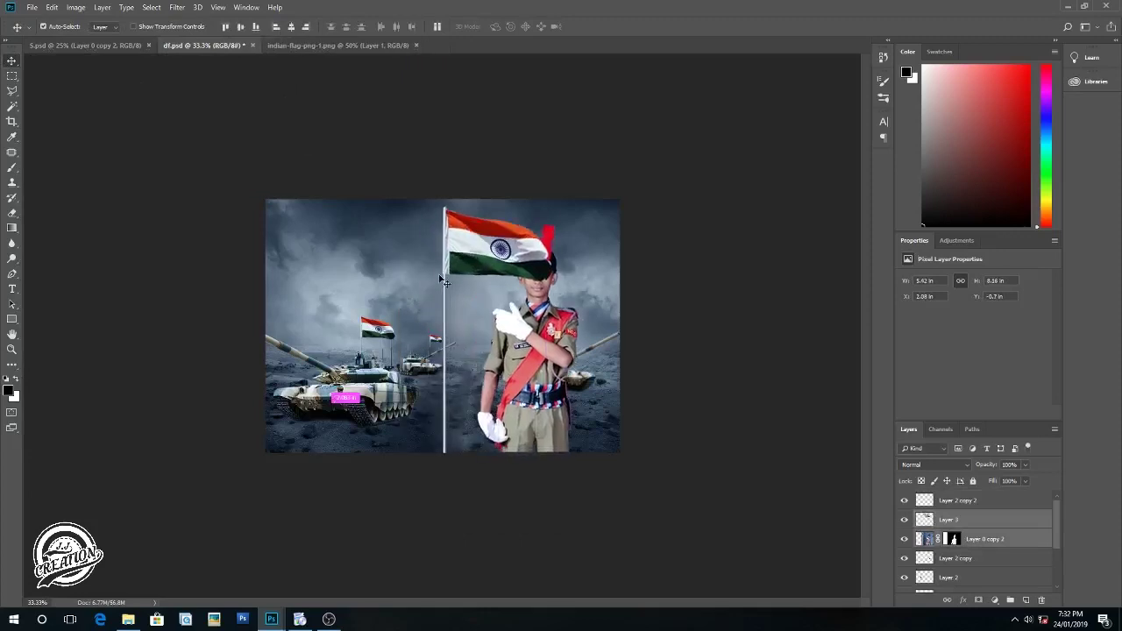
pyautogui.keyDown('shift'); pyautogui.click(944, 521); pyautogui.keyUp('shift')
pyautogui.click(973, 520)
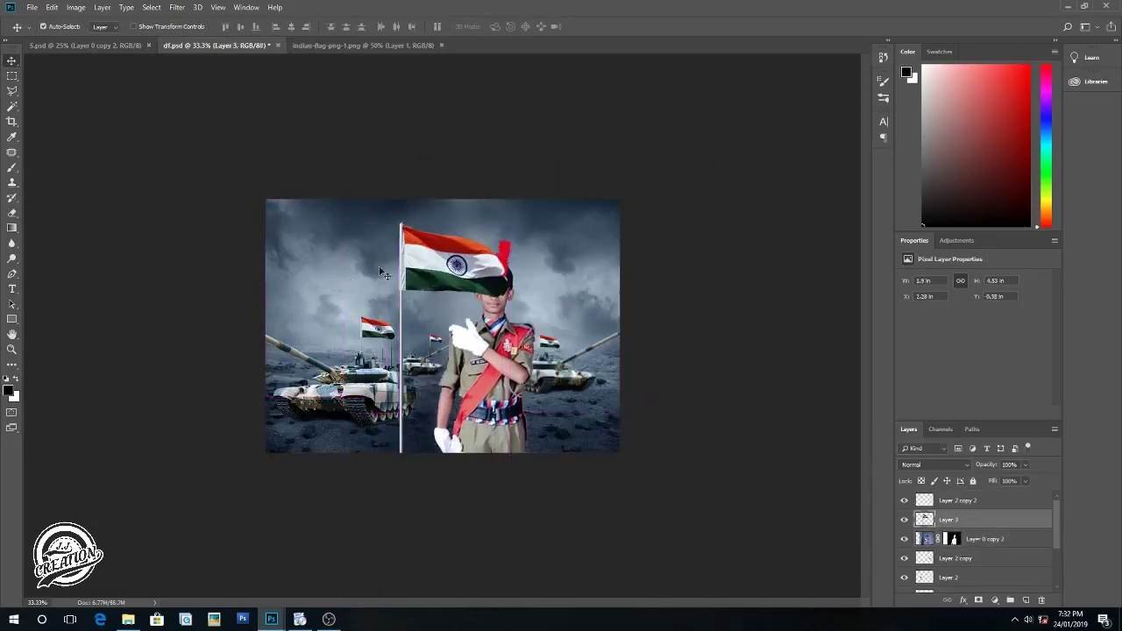
pyautogui.press('ctrl')
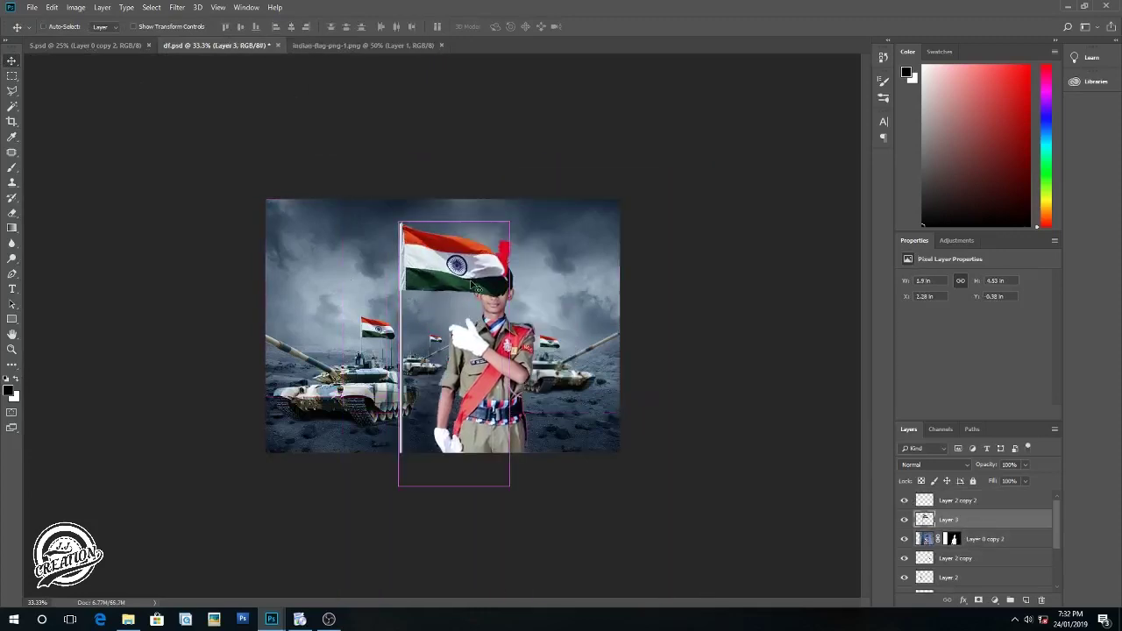
pyautogui.hotkey('ctrl', 't')
pyautogui.rightClick(479, 289)
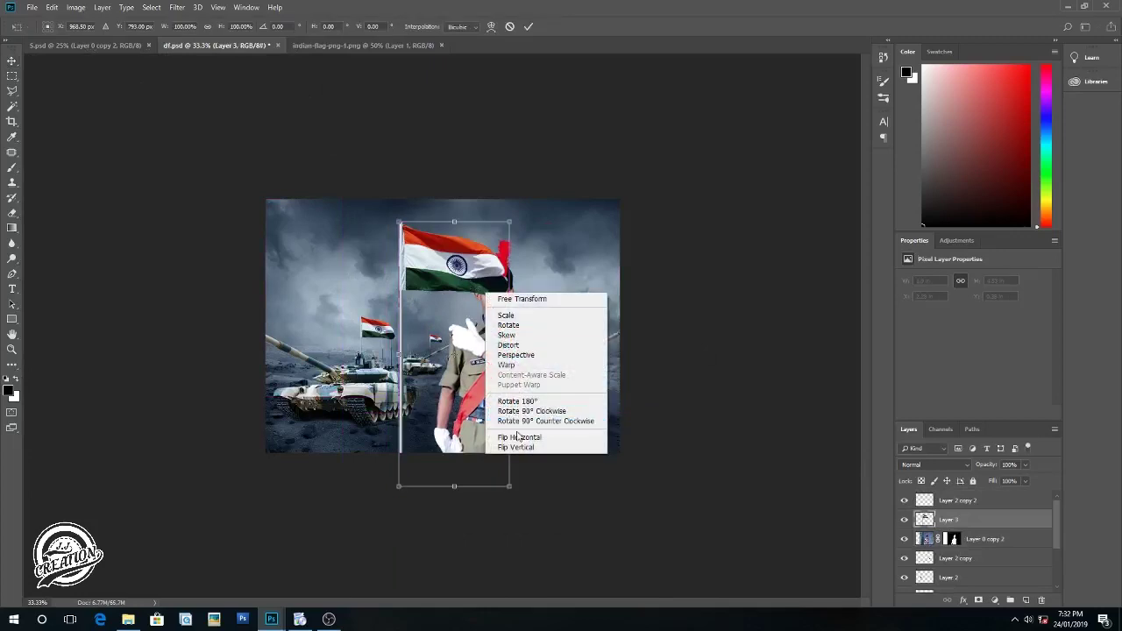
pyautogui.click(518, 433)
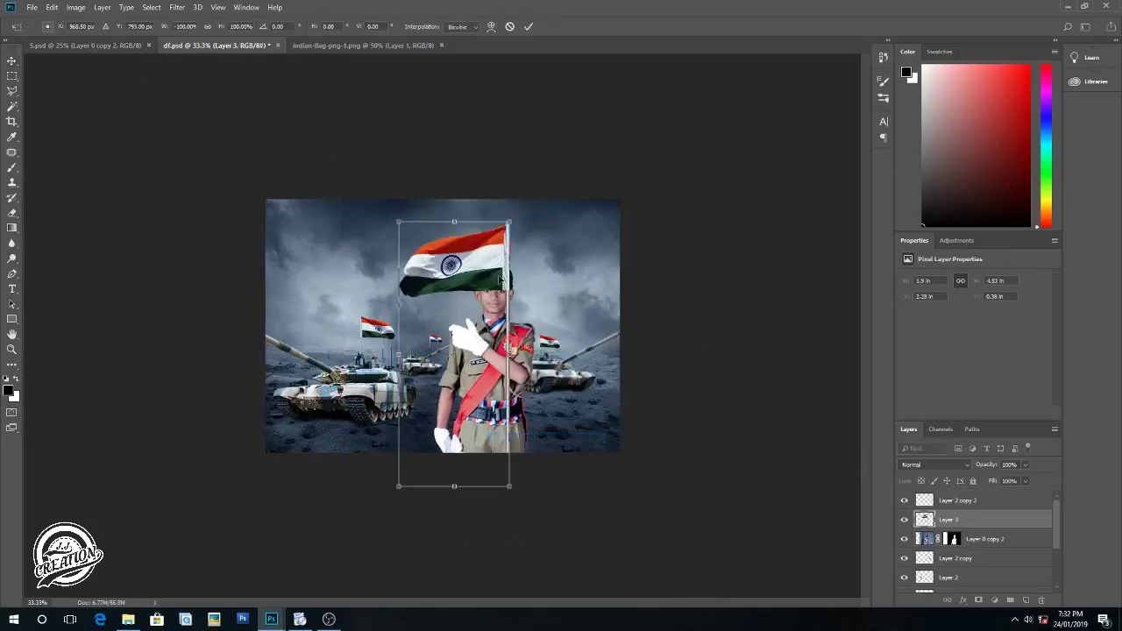
# Step: Tilt the flag and plant its pole in the cadet's gloved hand beside his cap
pyautogui.moveTo(500, 279); pyautogui.dragTo(452, 266)
pyautogui.moveTo(500, 199); pyautogui.dragTo(527, 212)
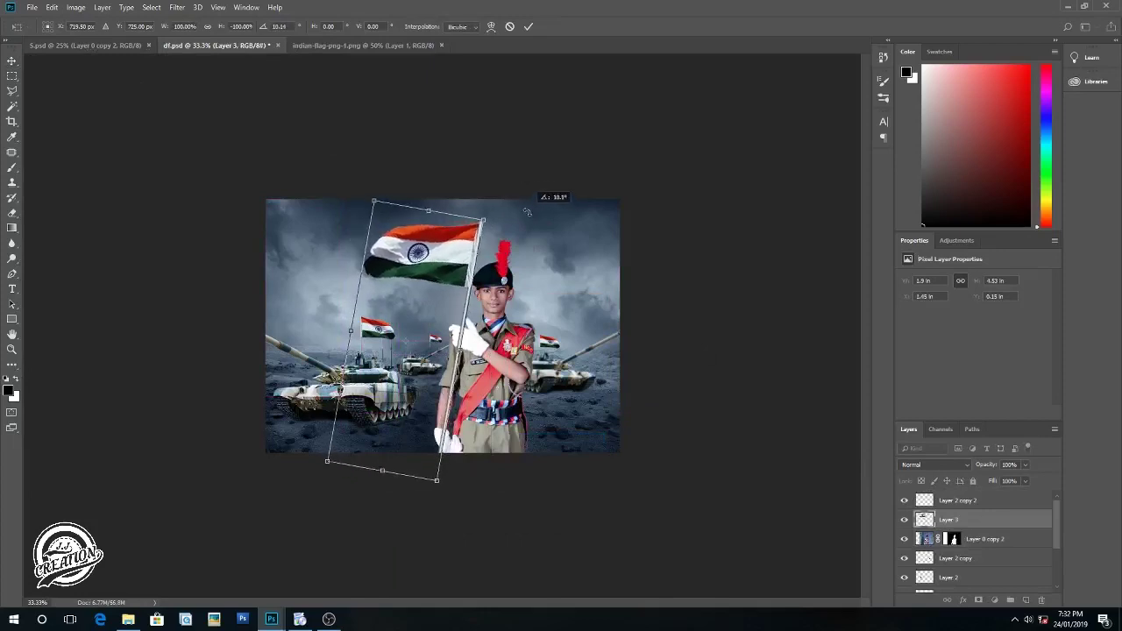
pyautogui.moveTo(471, 250); pyautogui.dragTo(509, 206)
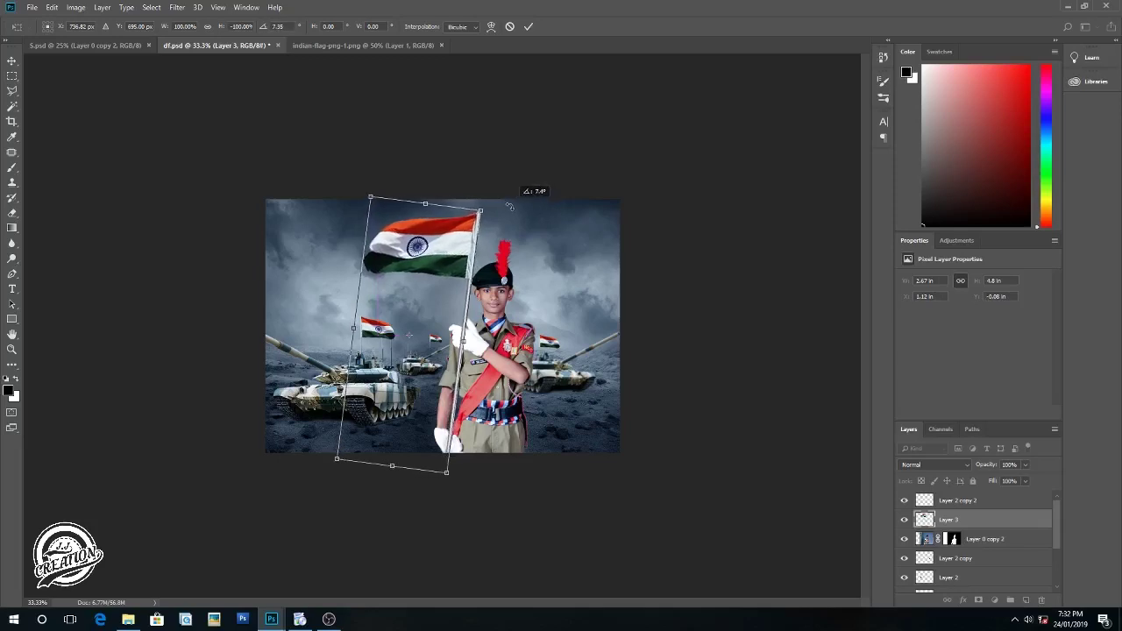
pyautogui.moveTo(509, 206); pyautogui.dragTo(508, 206)
pyautogui.press('Left')
pyautogui.press('Left')
pyautogui.press('Left')
pyautogui.press('Left')
pyautogui.press('Left')
pyautogui.press('Left')
pyautogui.press('Left')
pyautogui.press('Left')
pyautogui.press('Left')
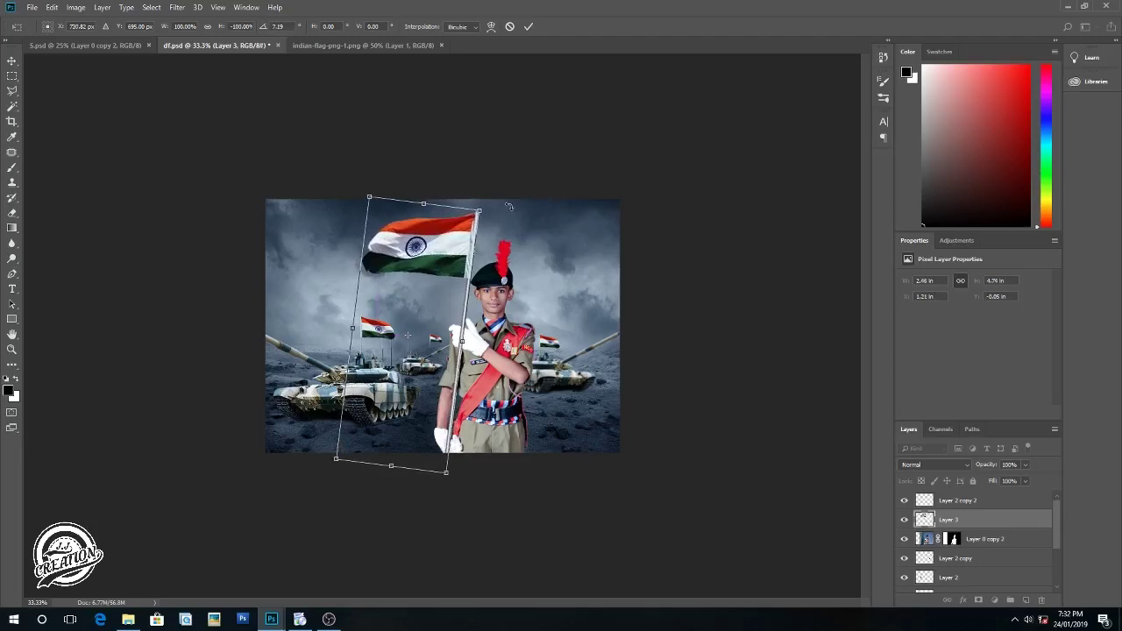
pyautogui.press('Return')
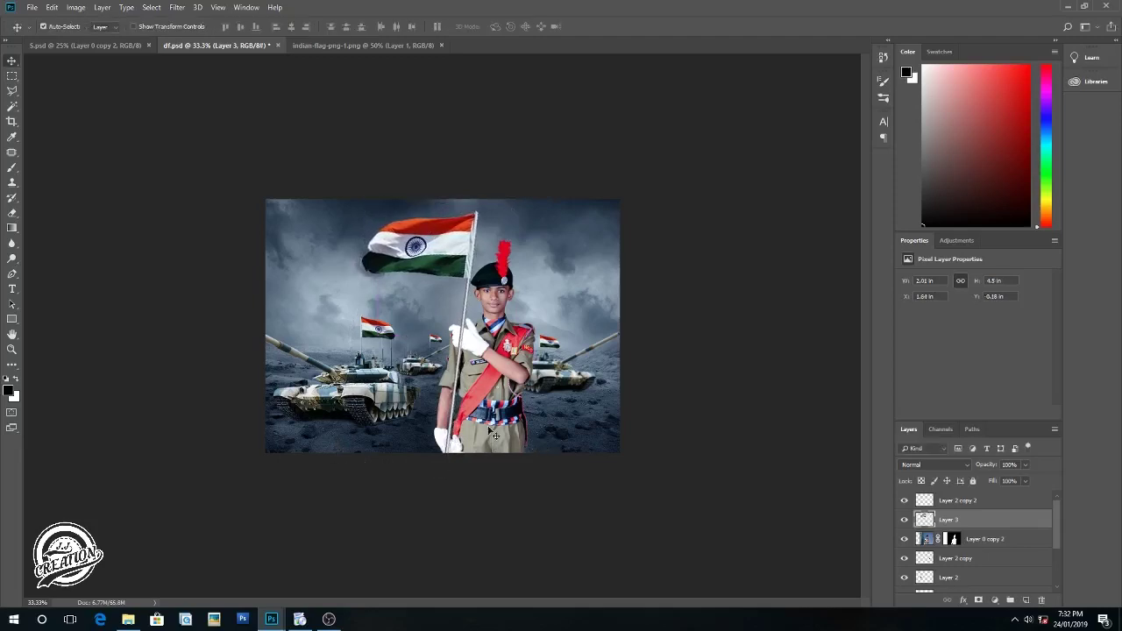
pyautogui.hotkey('ctrl', 't')
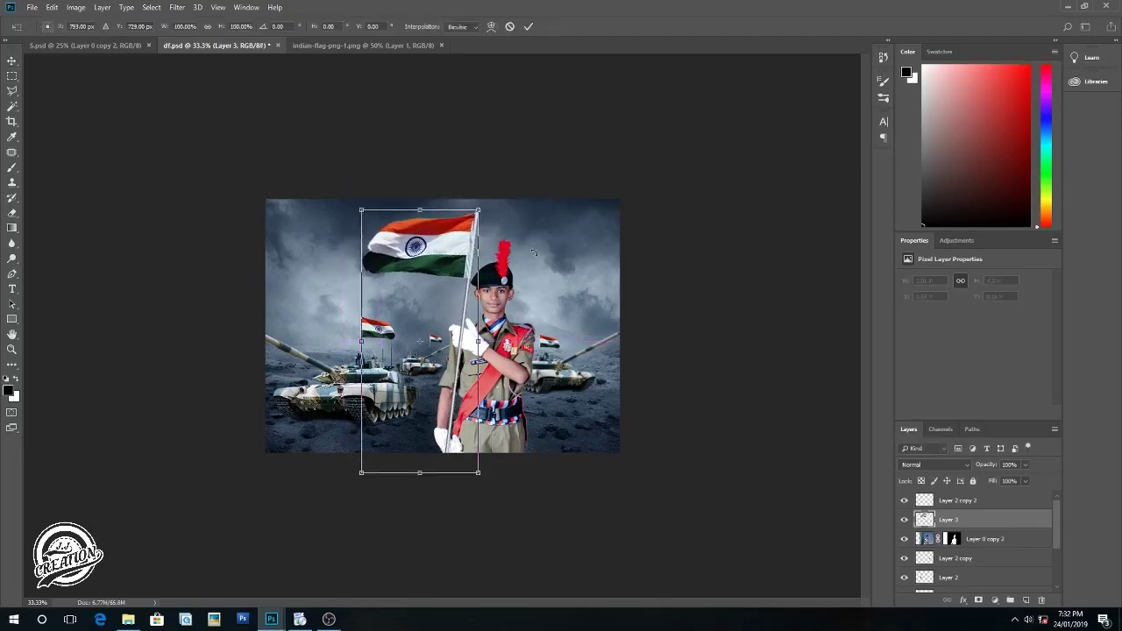
pyautogui.moveTo(529, 208); pyautogui.dragTo(529, 205)
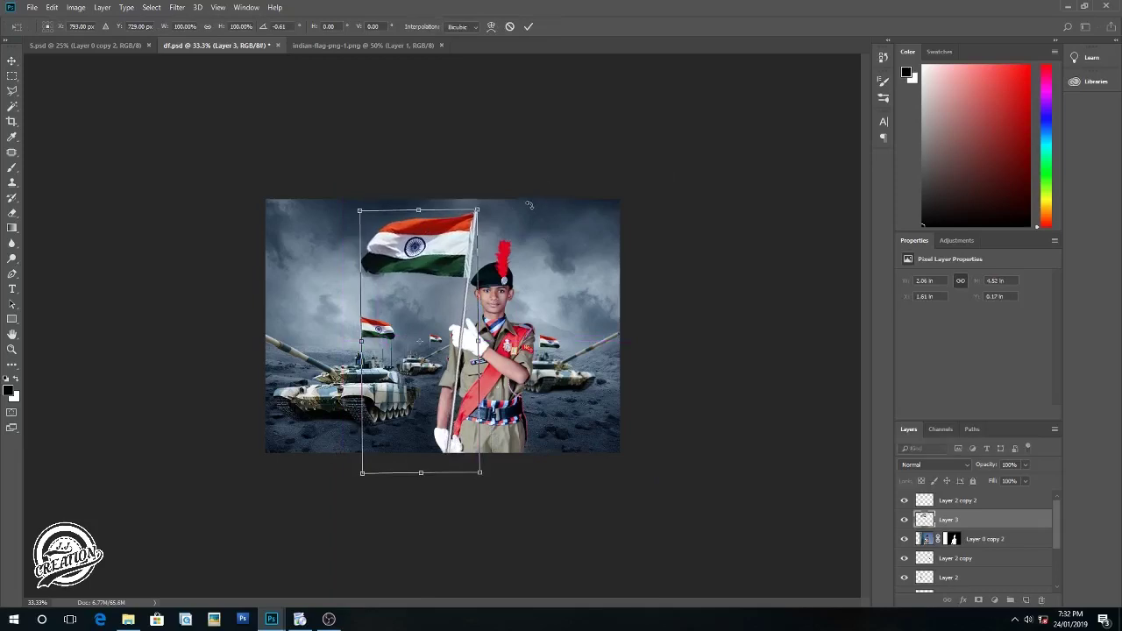
pyautogui.press('Return')
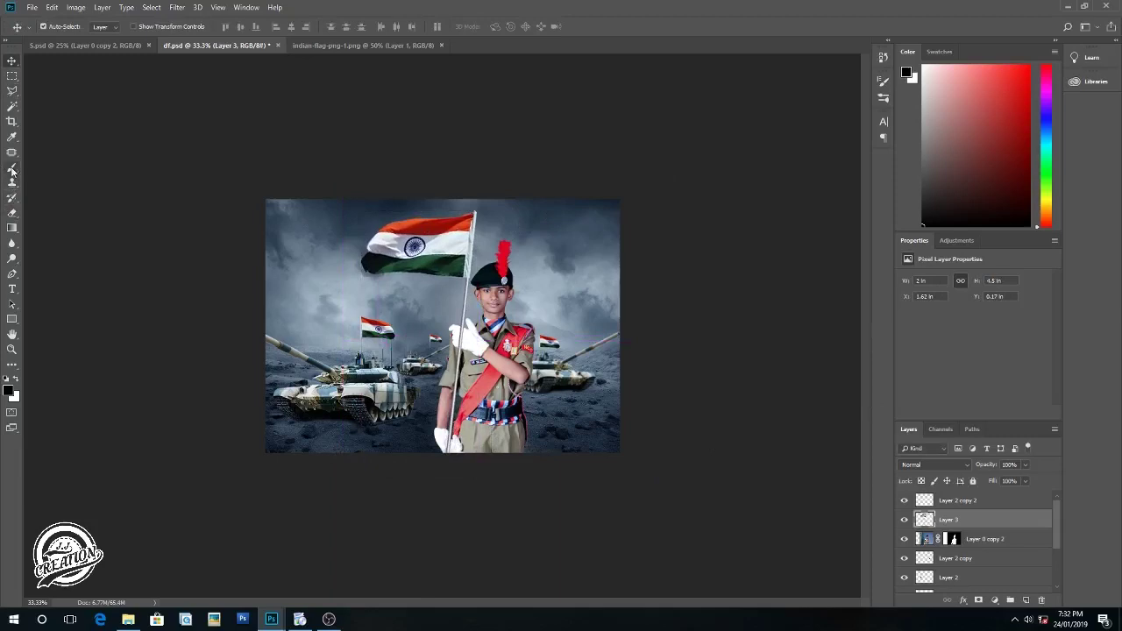
# Step: Select the Eraser with a soft brush and zoom in on the gloved hand and pole
pyautogui.click(13, 215)
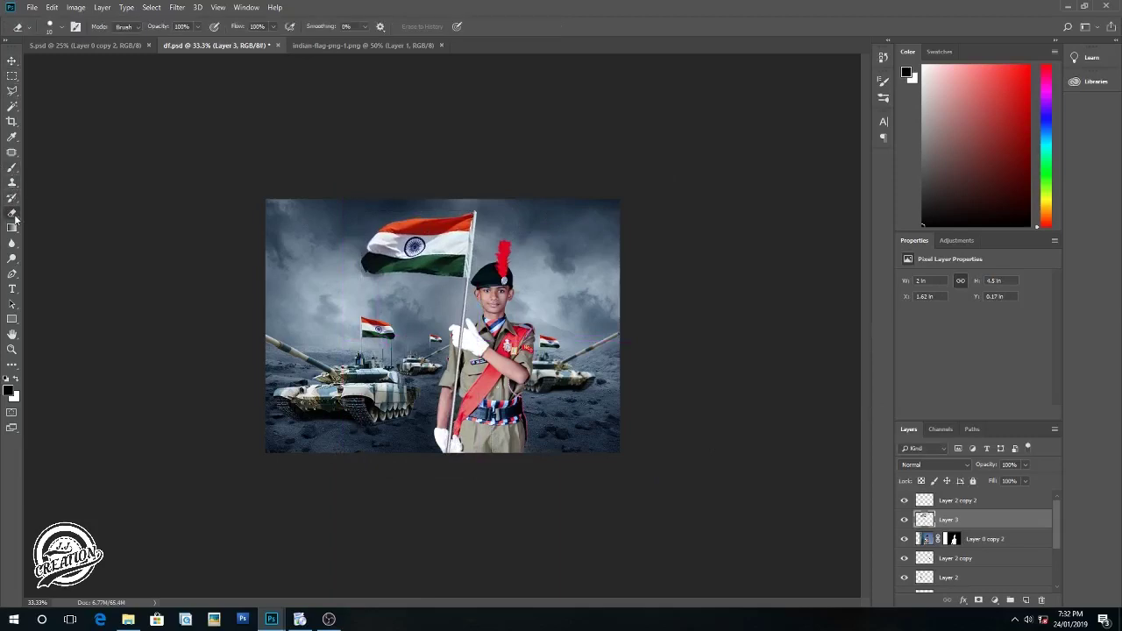
pyautogui.click(59, 31)
pyautogui.scroll(3, 366, 313)
pyautogui.scroll(2, 367, 313)
pyautogui.scroll(1, 366, 313)
pyautogui.moveTo(322, 391); pyautogui.dragTo(132, 260)
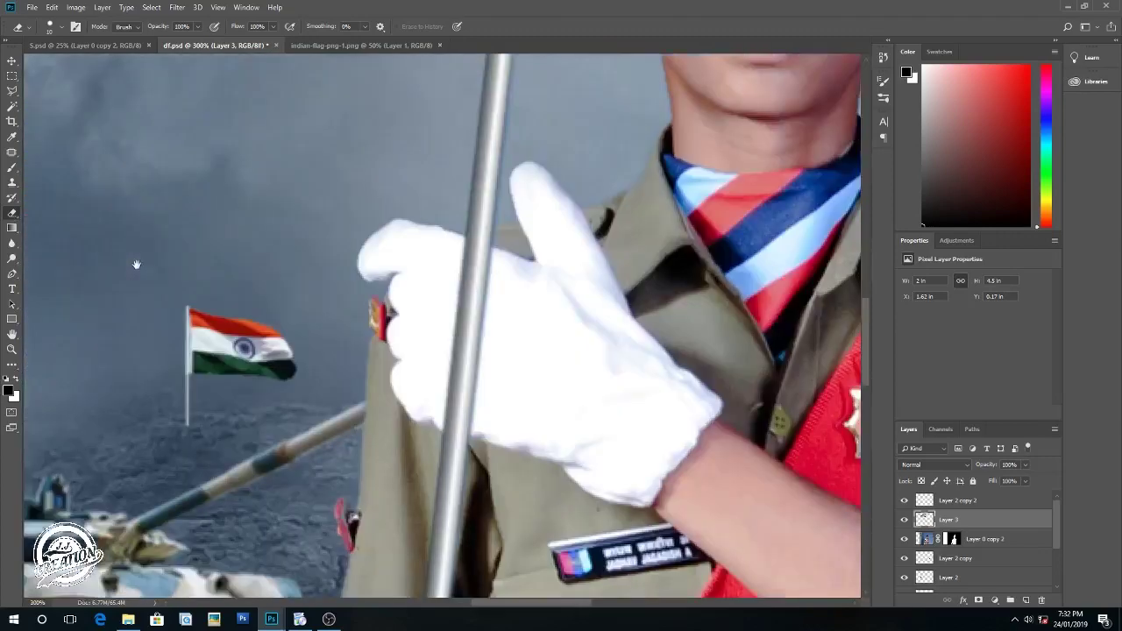
pyautogui.hotkey('ctrl', '+')
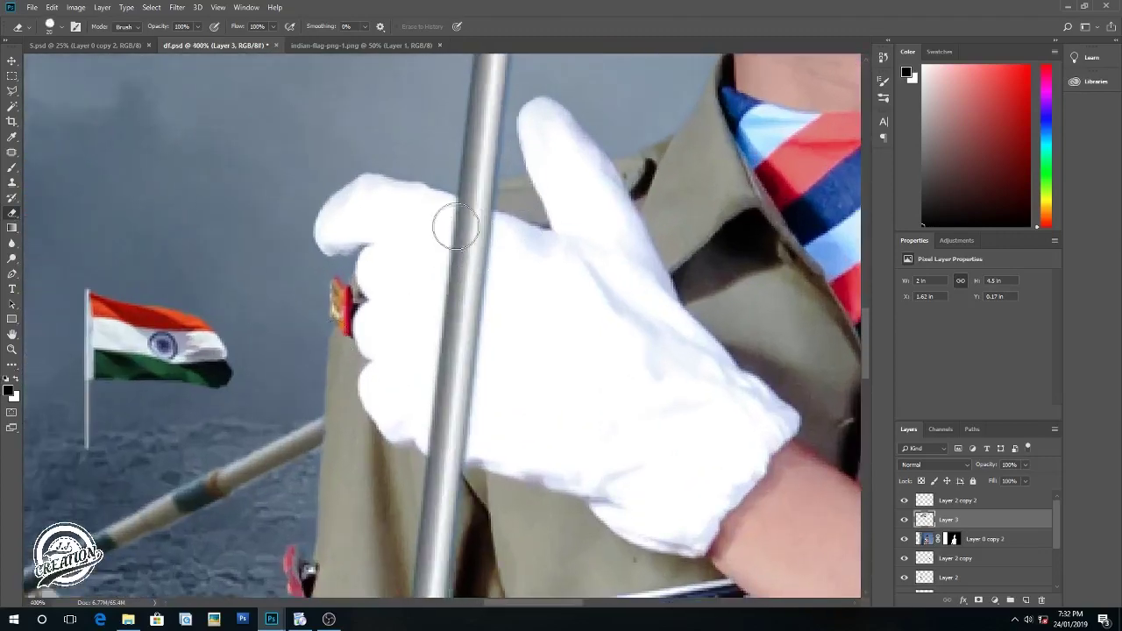
# Step: Erase the flagpole over the glove's fingers on Layer 3 so the hand grips it
pyautogui.press(']')
pyautogui.moveTo(463, 234); pyautogui.dragTo(471, 233)
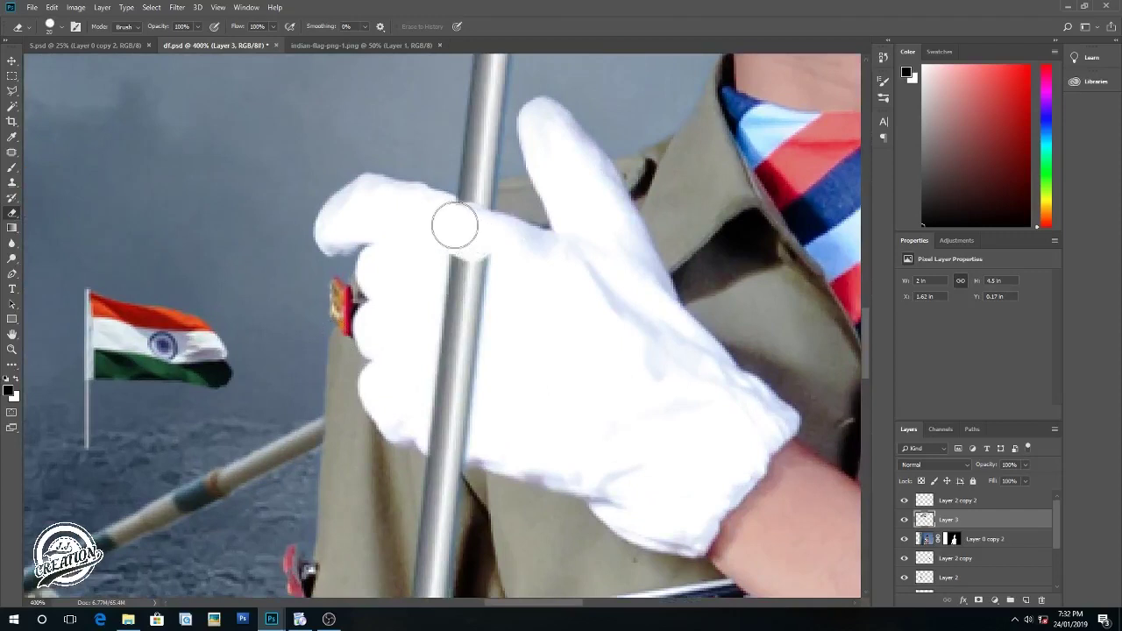
pyautogui.moveTo(475, 237)
pyautogui.mouseDown()
pyautogui.moveTo(447, 402)
pyautogui.moveTo(455, 428)
pyautogui.mouseUp()
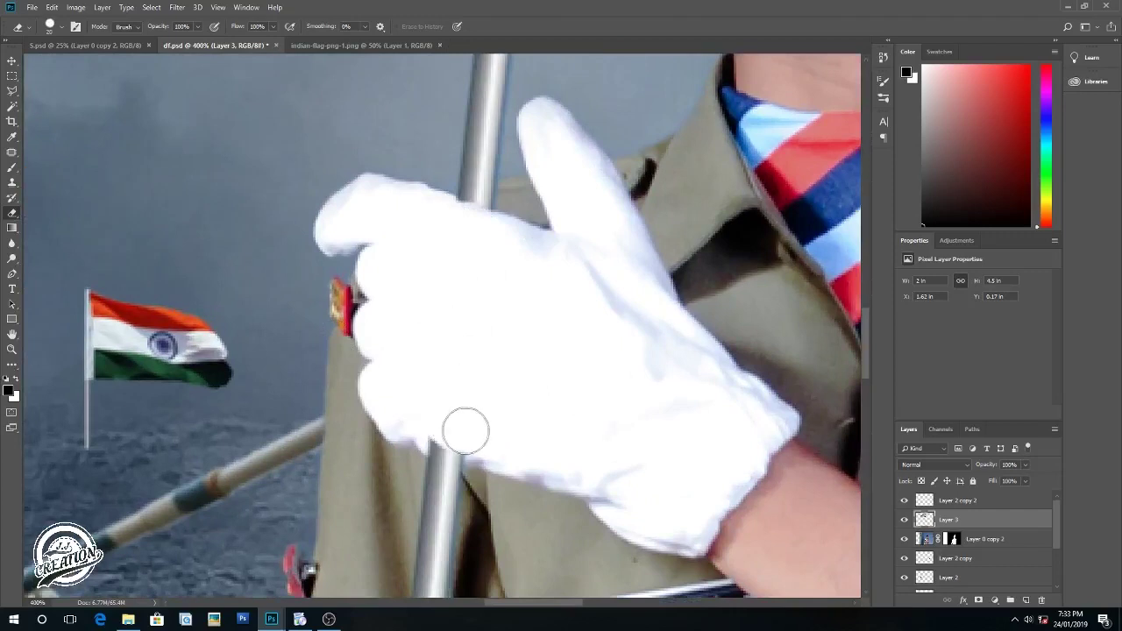
pyautogui.moveTo(443, 431); pyautogui.dragTo(467, 438)
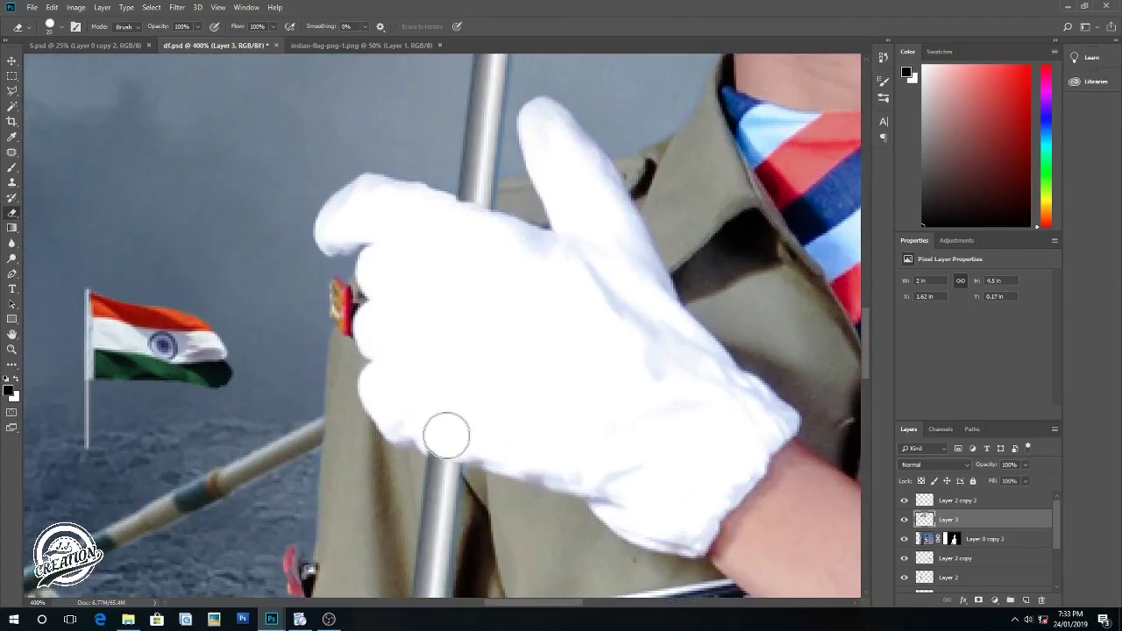
pyautogui.moveTo(441, 415); pyautogui.dragTo(471, 478)
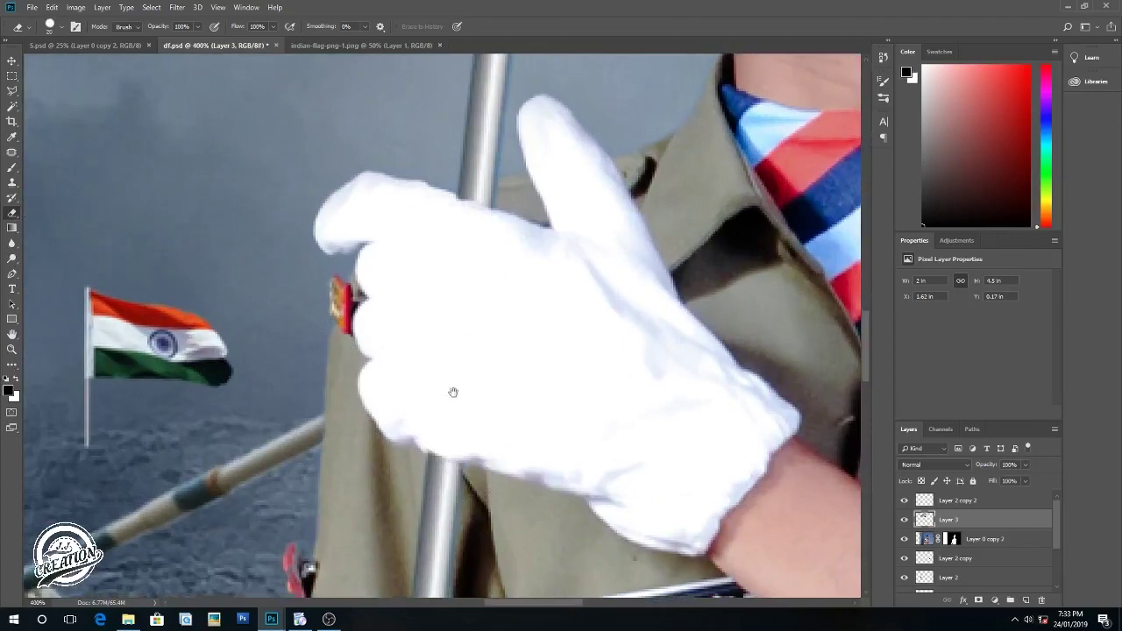
pyautogui.scroll(-3, 453, 391)
pyautogui.scroll(-5, 453, 391)
pyautogui.scroll(-2, 452, 333)
pyautogui.scroll(-3, 452, 333)
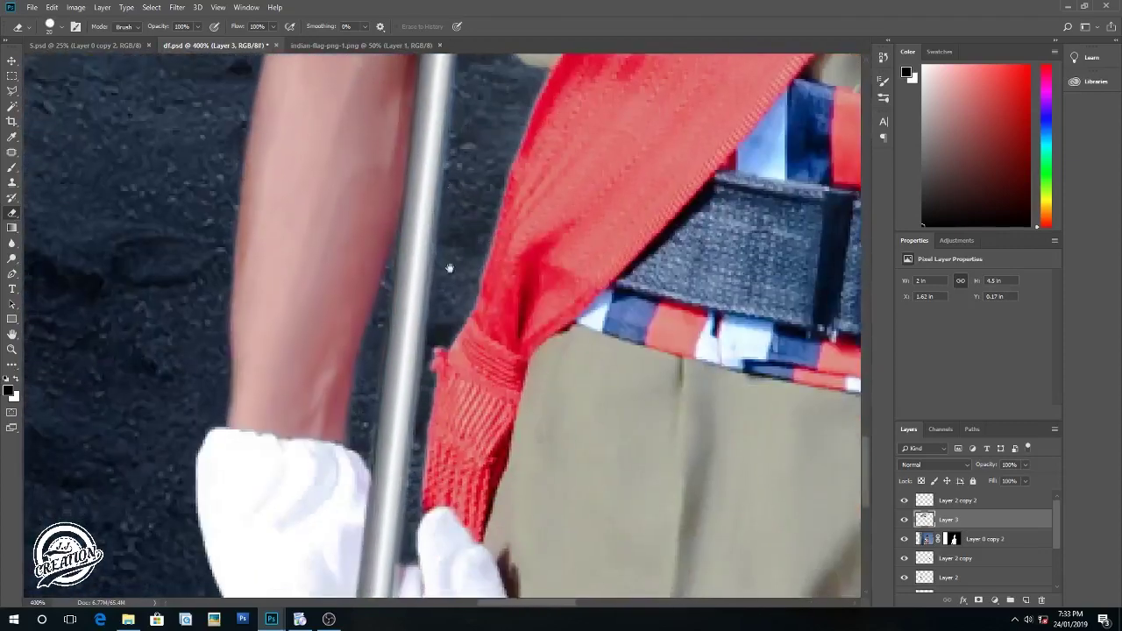
pyautogui.scroll(-2, 452, 289)
pyautogui.scroll(-1, 452, 296)
pyautogui.scroll(-1, 453, 299)
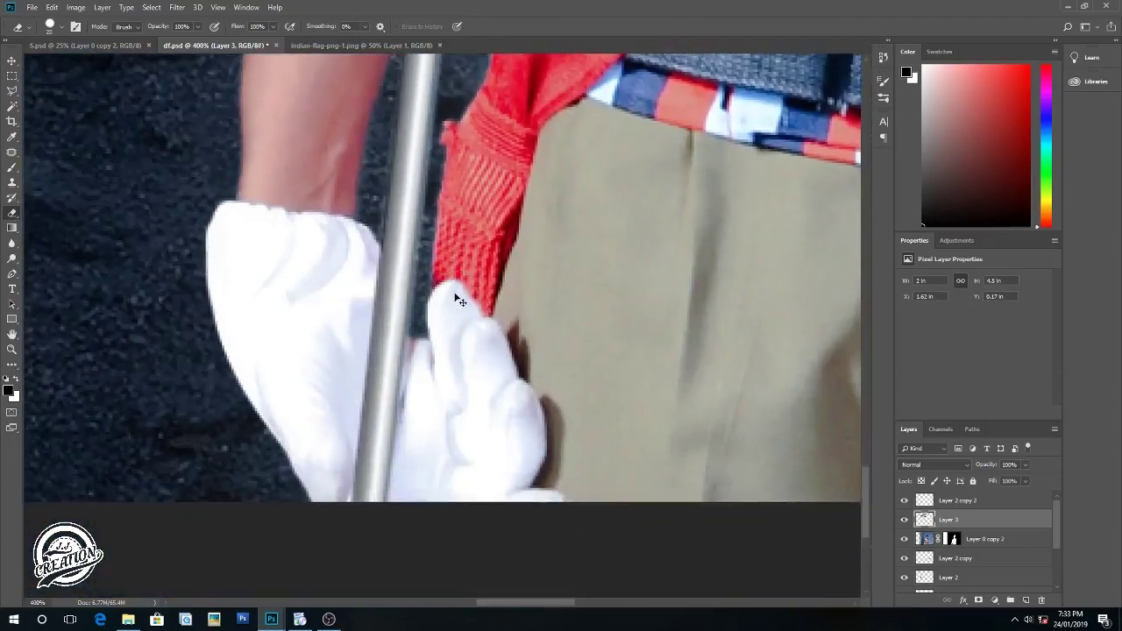
pyautogui.scroll(-1, 453, 299)
pyautogui.scroll(-1, 454, 300)
pyautogui.scroll(-1, 456, 300)
pyautogui.scroll(-1, 456, 299)
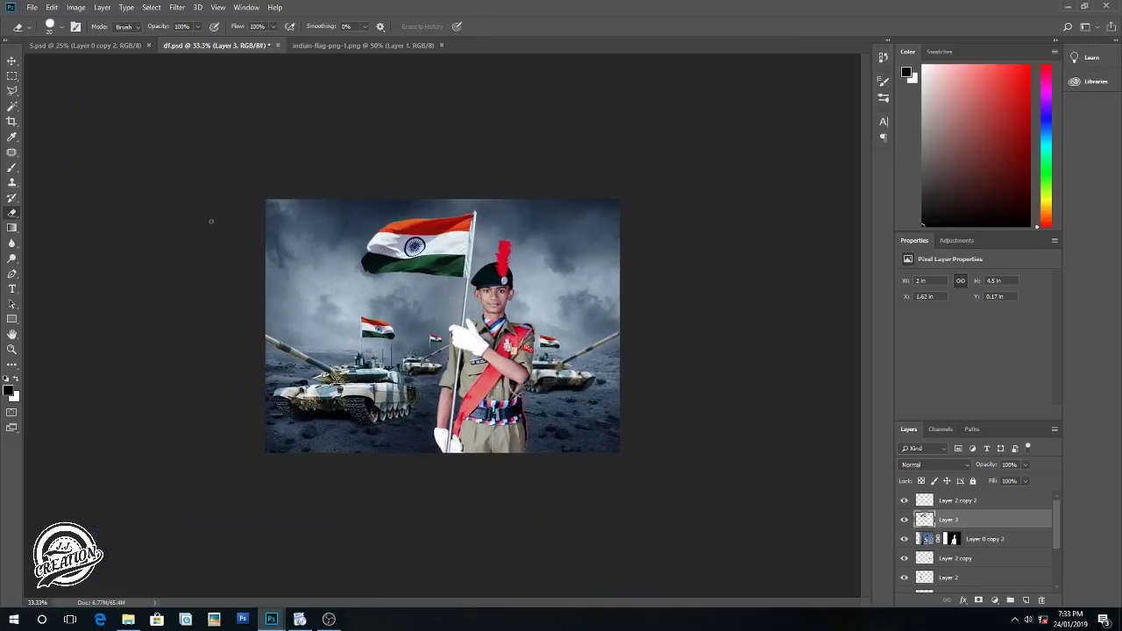
pyautogui.click(921, 544)
pyautogui.click(177, 7)
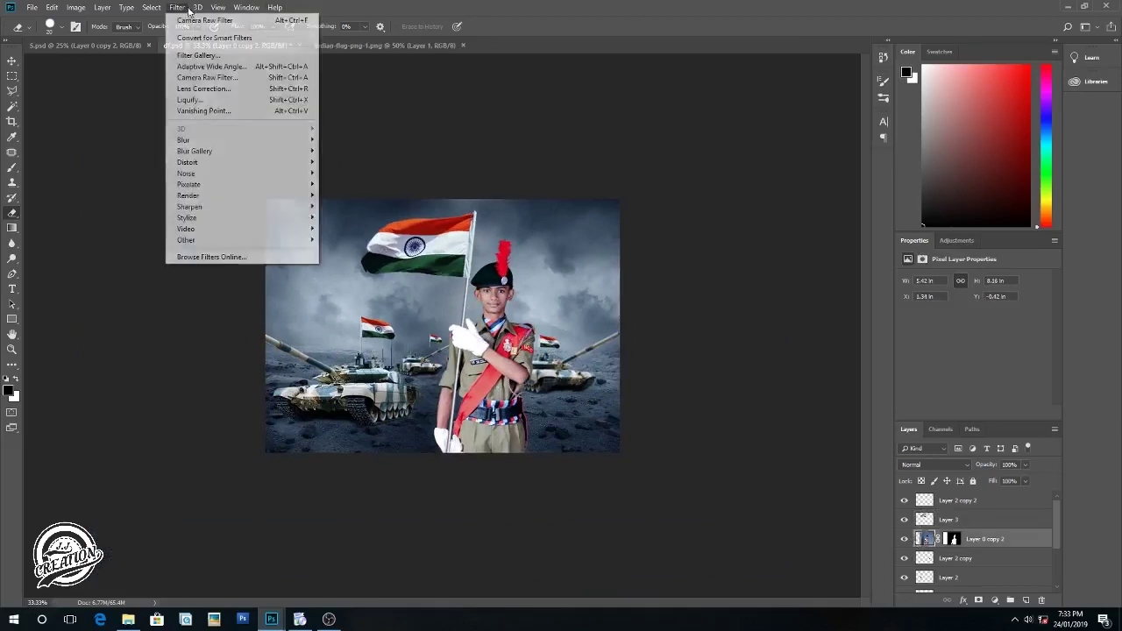
pyautogui.click(202, 83)
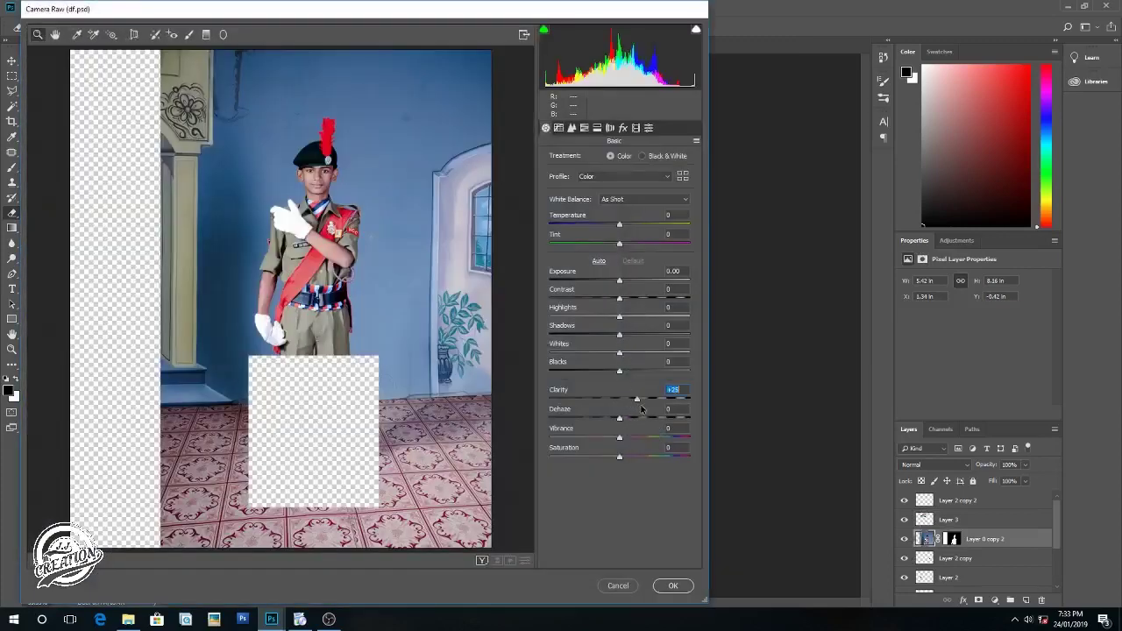
pyautogui.moveTo(639, 404); pyautogui.dragTo(643, 404)
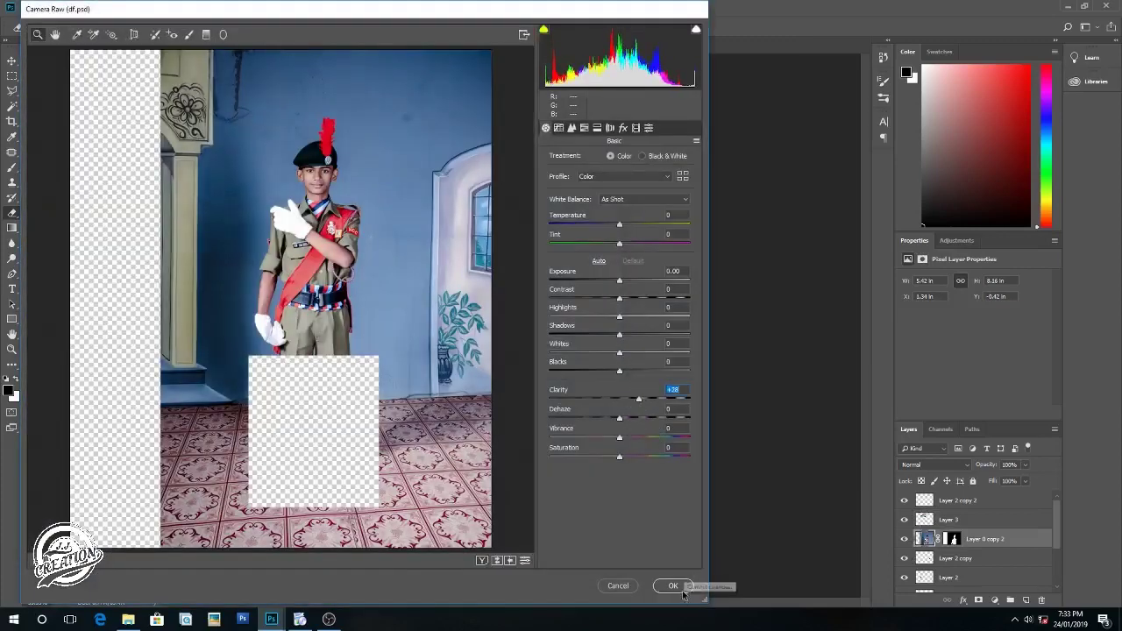
pyautogui.click(674, 585)
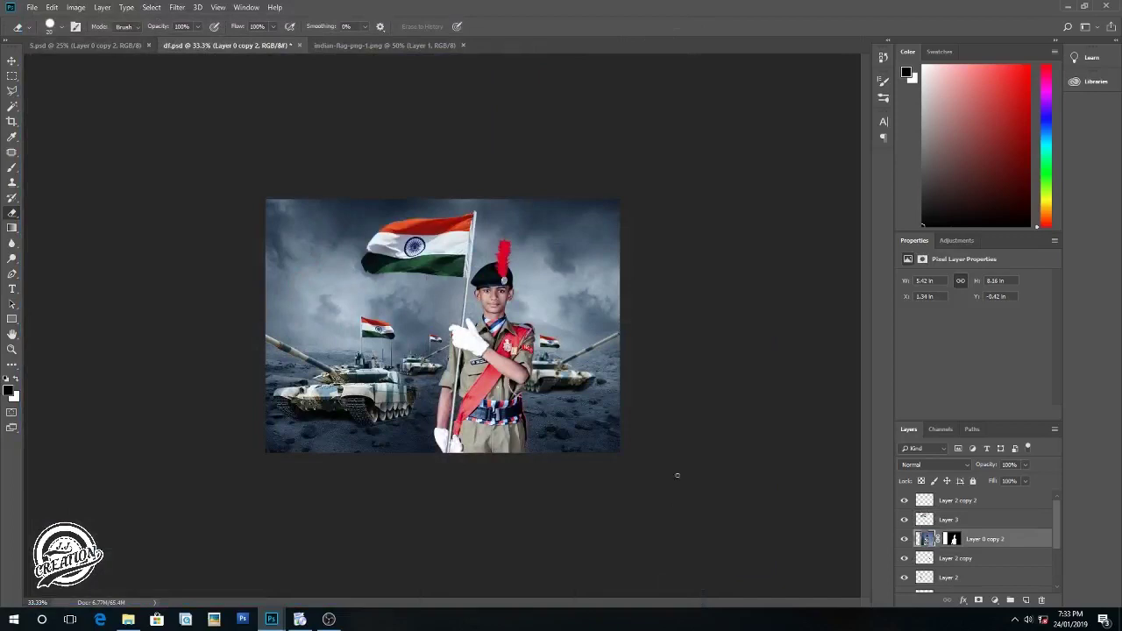
pyautogui.hotkey('ctrl', '+')
pyautogui.hotkey('ctrl', '+')
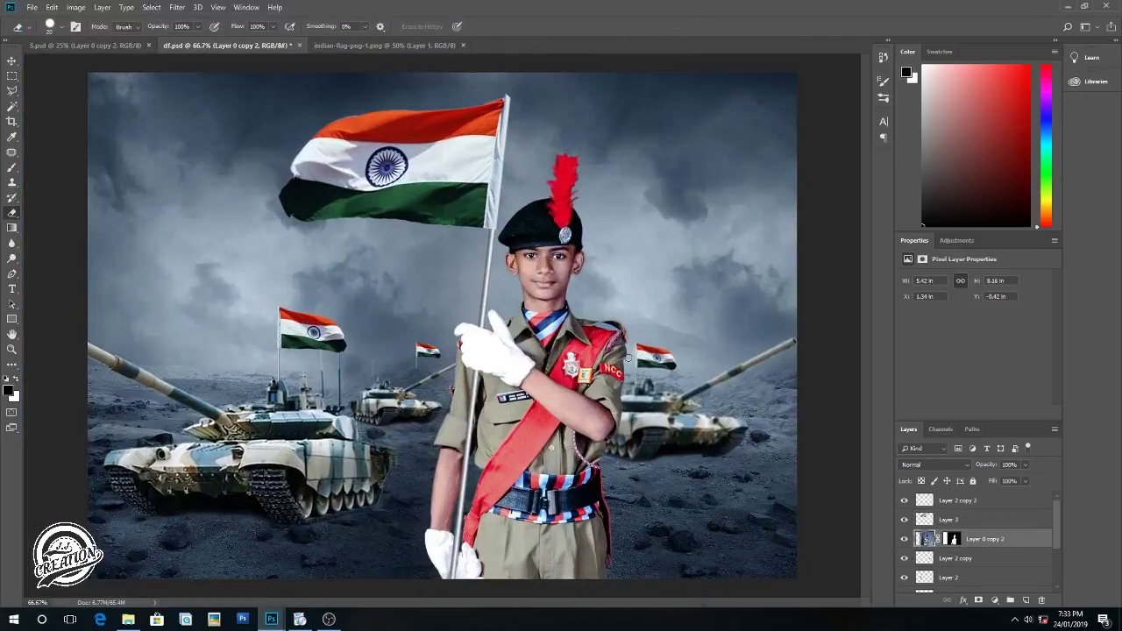
pyautogui.hotkey('ctrl', '-')
pyautogui.hotkey('ctrl', '-')
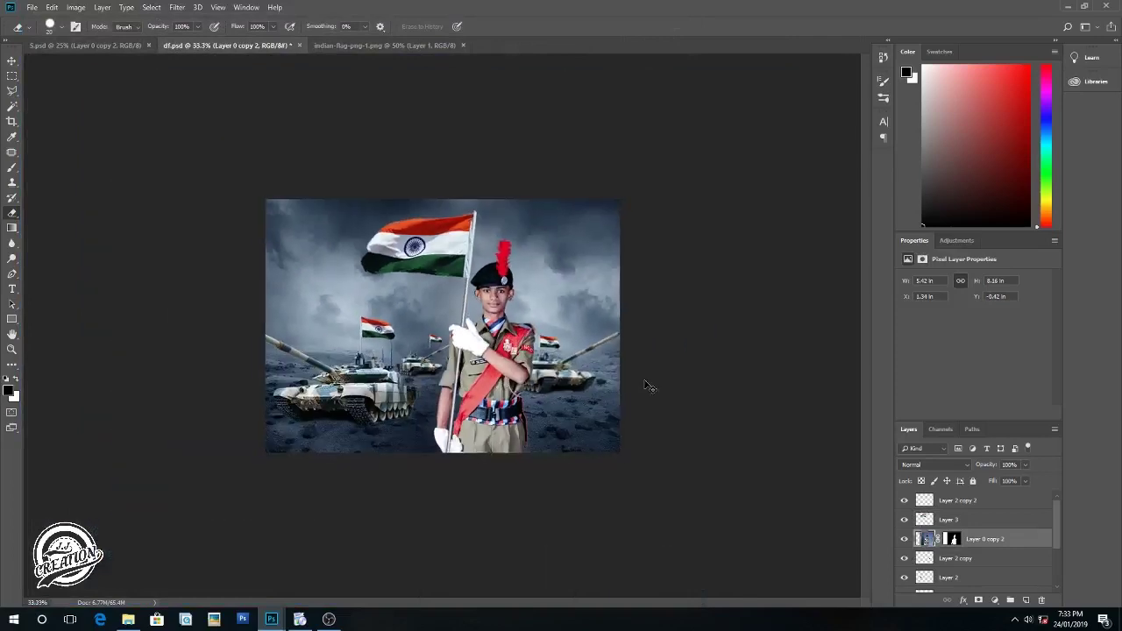
pyautogui.hotkey('ctrl', '-')
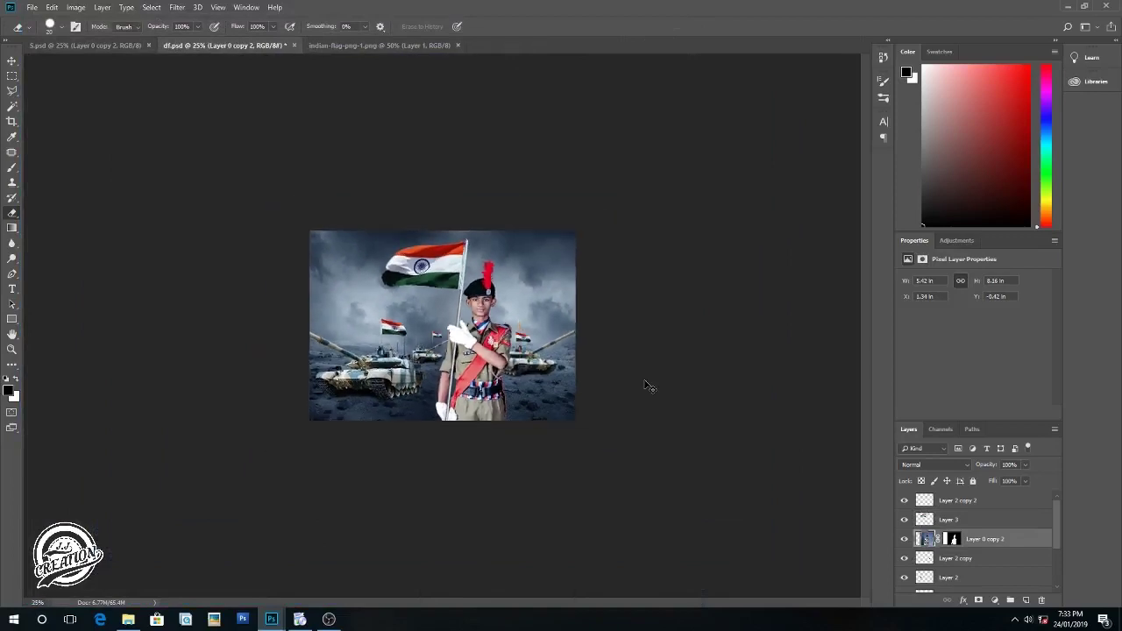
pyautogui.hotkey('ctrl', '+')
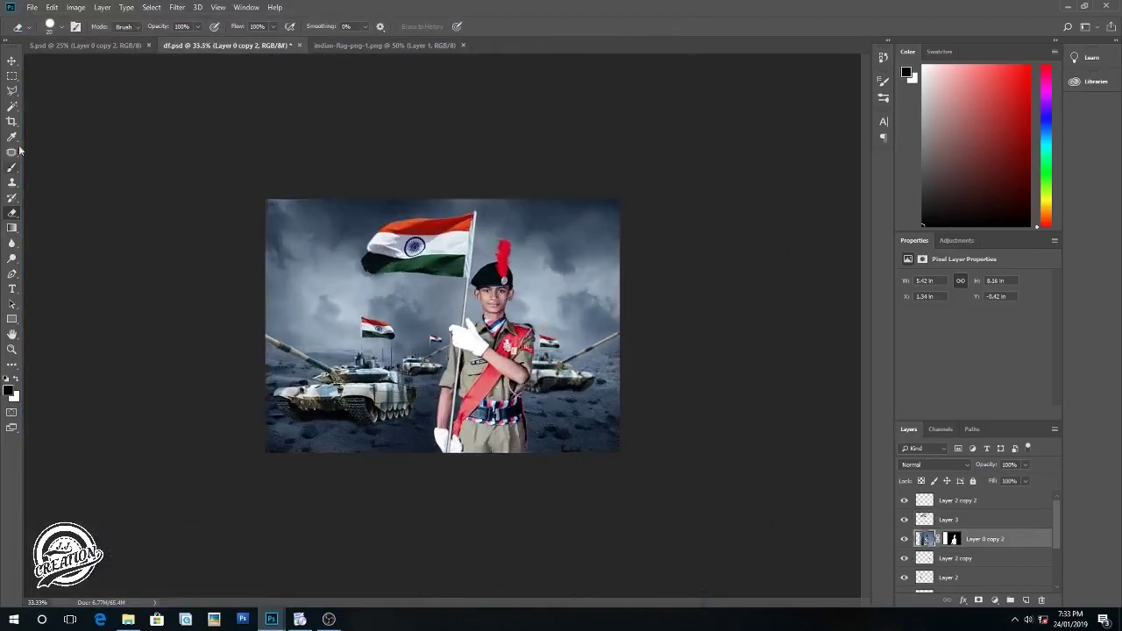
pyautogui.click(12, 167)
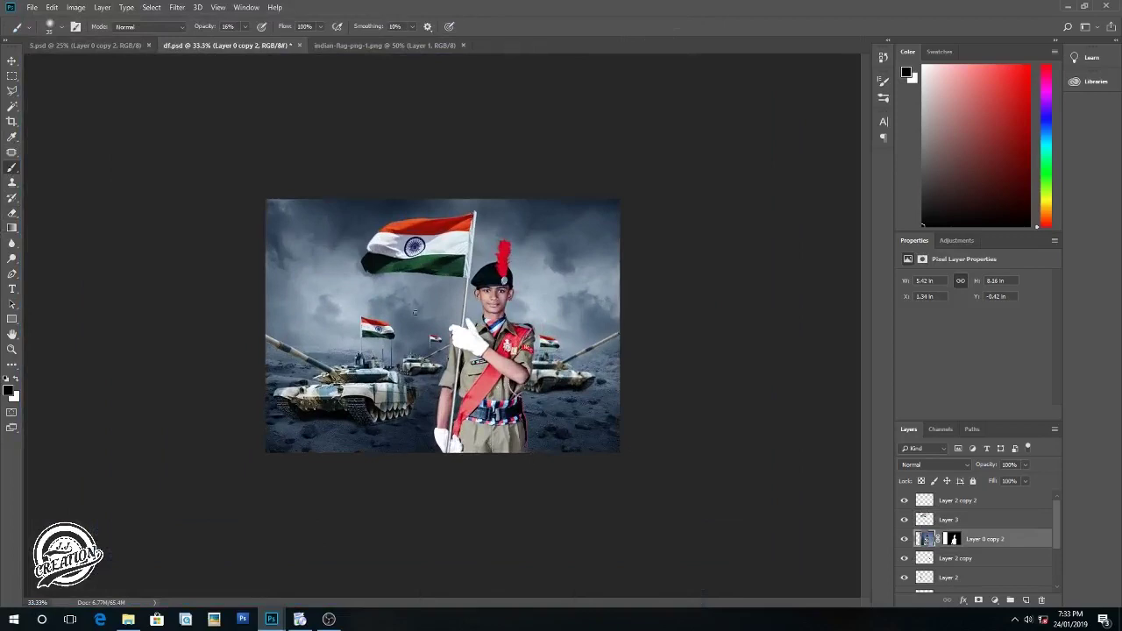
# Step: Flatten df.psd into one Background layer using Flatten Image from the Layers panel
pyautogui.rightClick(990, 540)
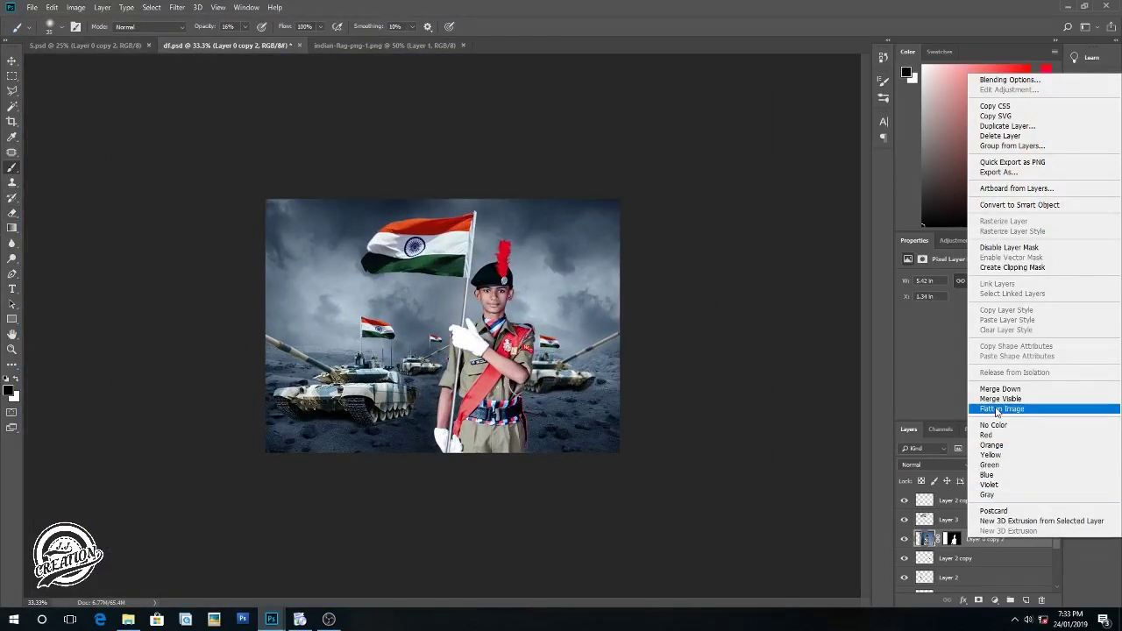
pyautogui.click(997, 409)
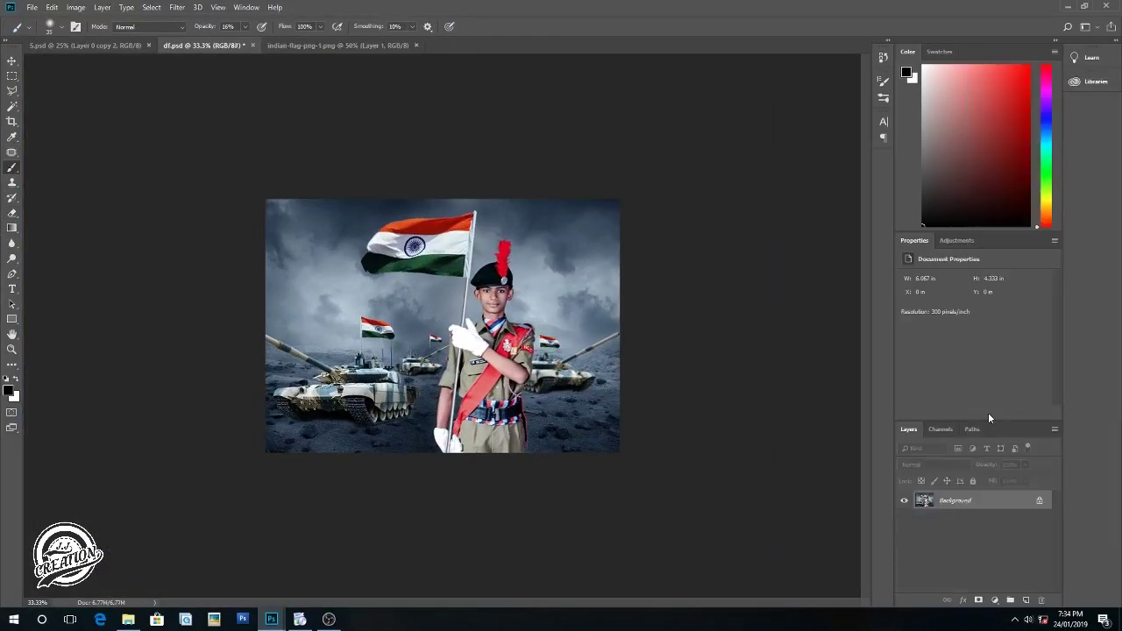
# Step: Zoom in on the front-left tank and paint a black shadow beneath it, undoing the too-dark stroke
pyautogui.scroll(2, 354, 316)
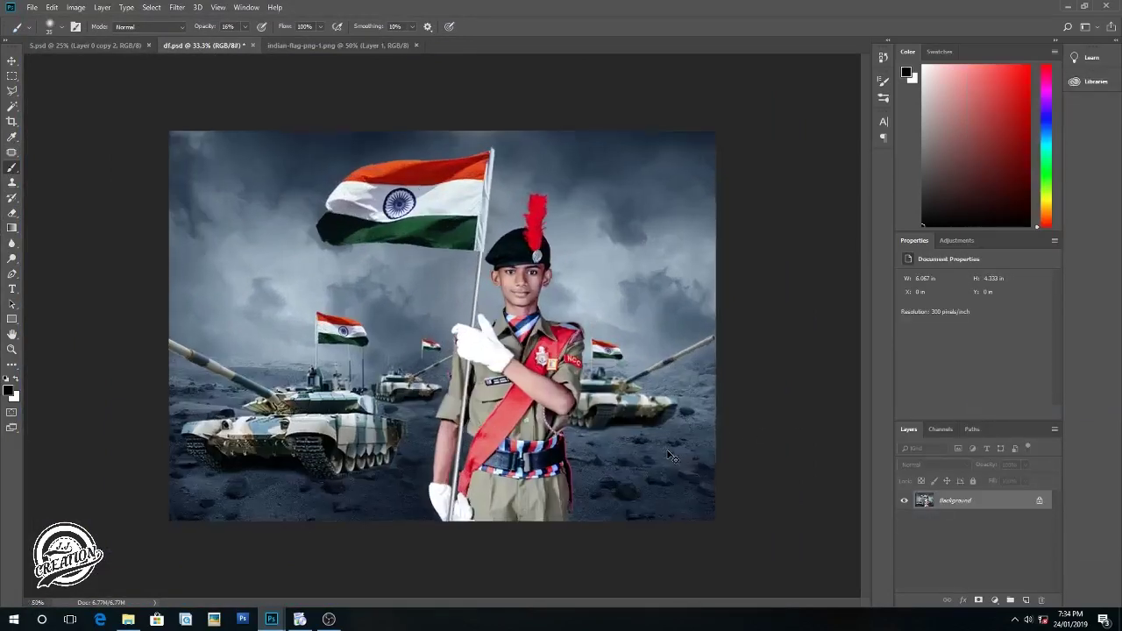
pyautogui.scroll(1, 354, 316)
pyautogui.scroll(1, 193, 321)
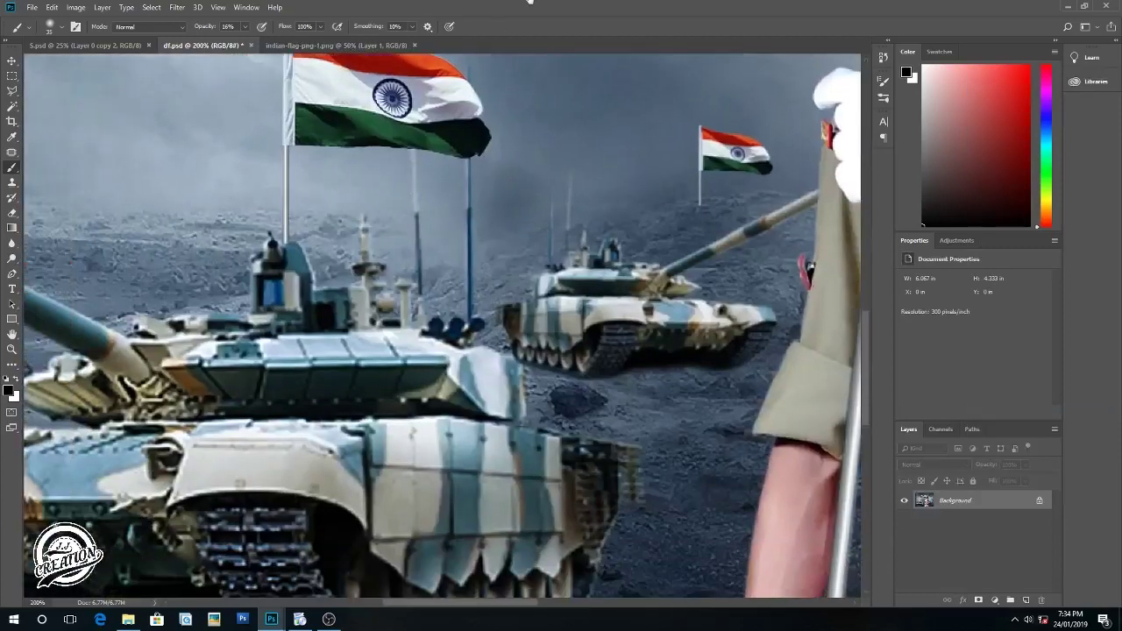
pyautogui.moveTo(404, 146); pyautogui.dragTo(275, 321)
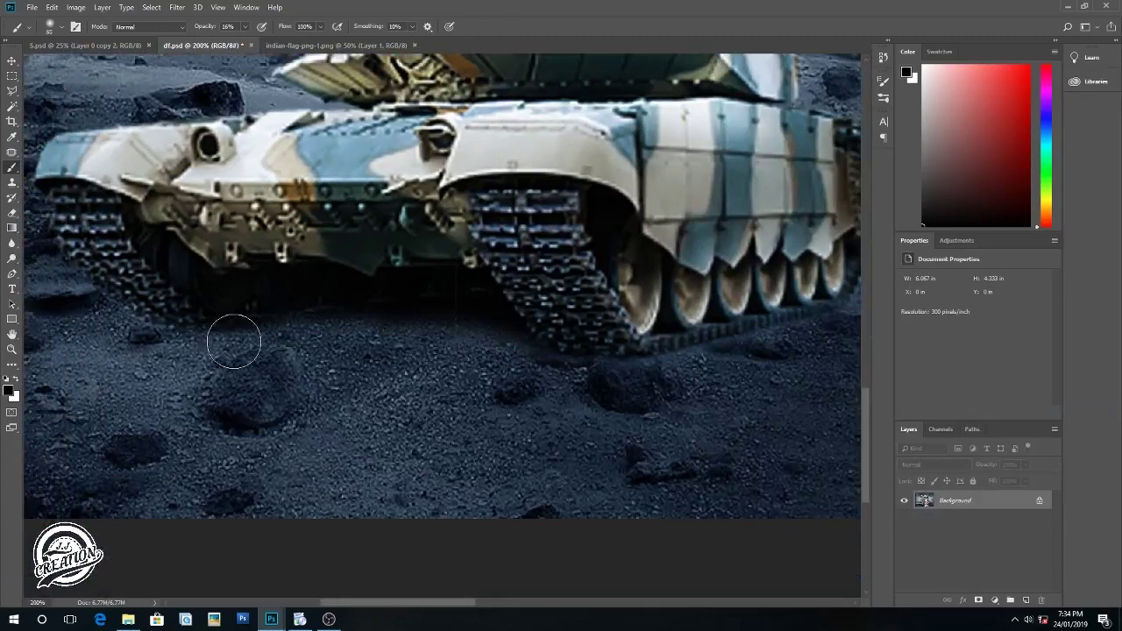
pyautogui.moveTo(247, 28); pyautogui.dragTo(263, 44)
pyautogui.moveTo(258, 318); pyautogui.dragTo(464, 360)
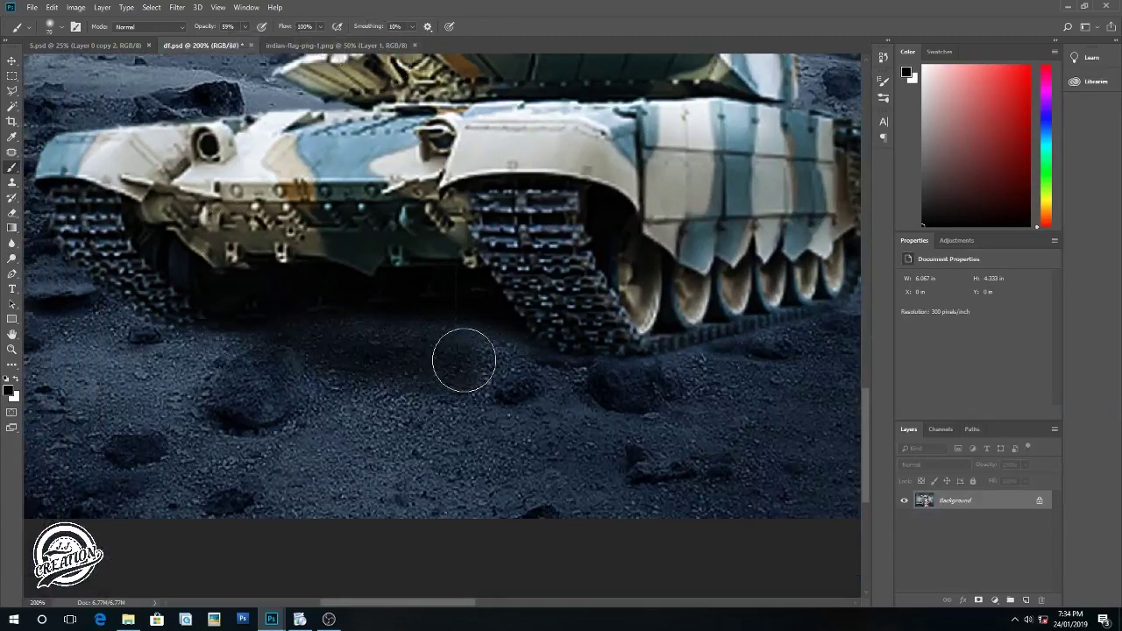
pyautogui.hotkey('ctrl', 'z')
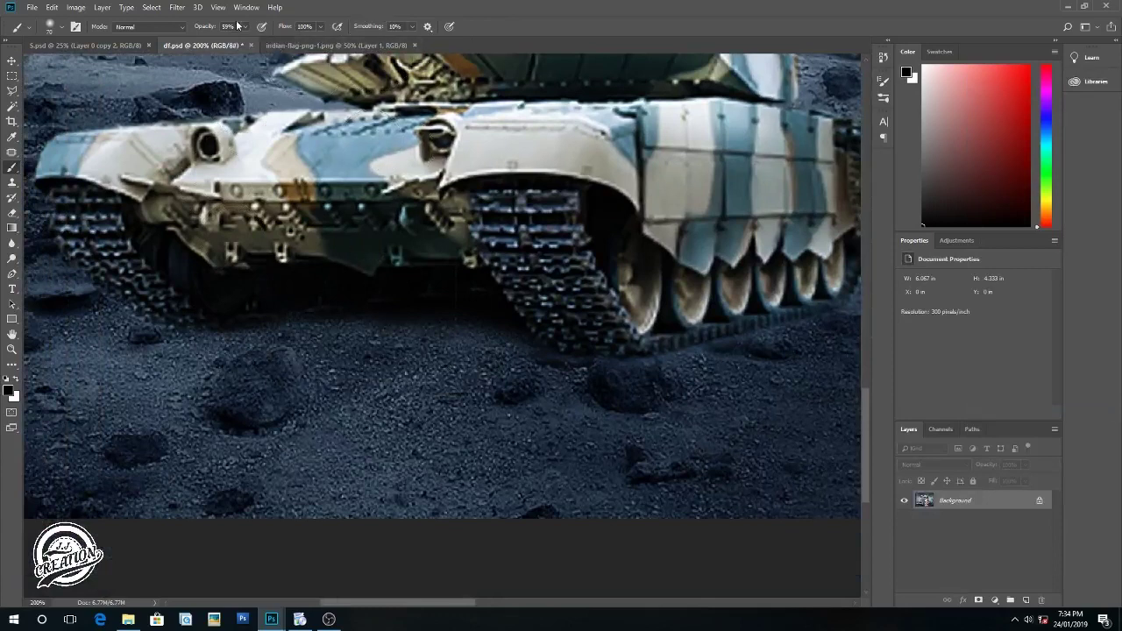
# Step: Repaint a lighter soft shadow along the ground under the tank's hull and tracks
pyautogui.moveTo(244, 28); pyautogui.dragTo(238, 44)
pyautogui.moveTo(249, 342)
pyautogui.mouseDown()
pyautogui.moveTo(438, 351)
pyautogui.moveTo(395, 338)
pyautogui.moveTo(590, 381)
pyautogui.mouseUp()
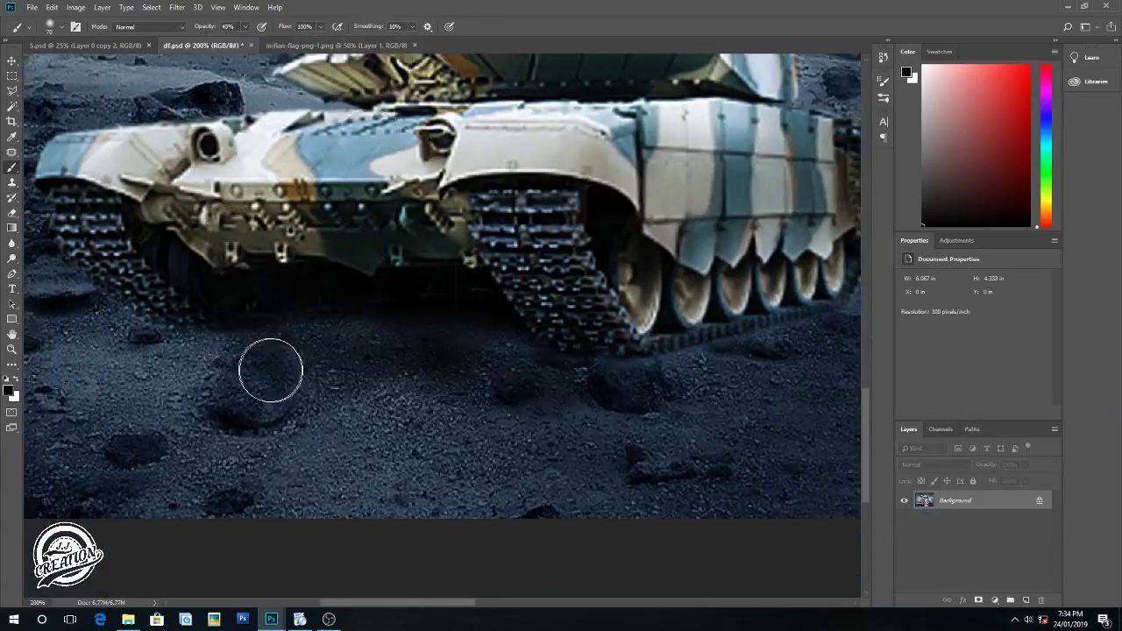
pyautogui.moveTo(271, 371); pyautogui.dragTo(467, 384)
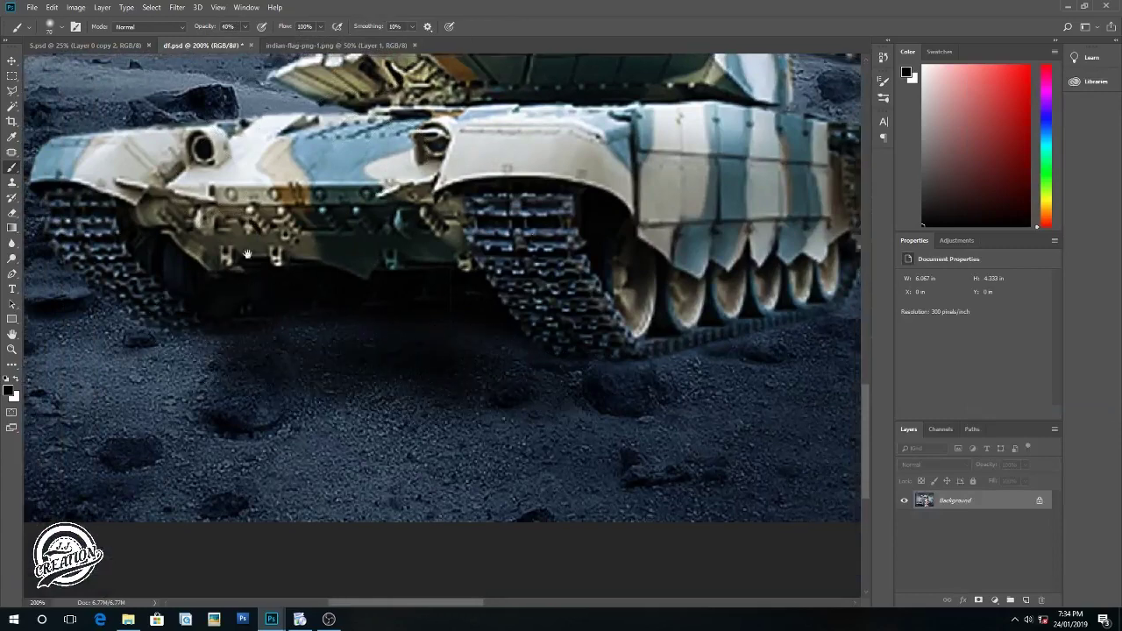
pyautogui.moveTo(701, 229); pyautogui.dragTo(308, 265)
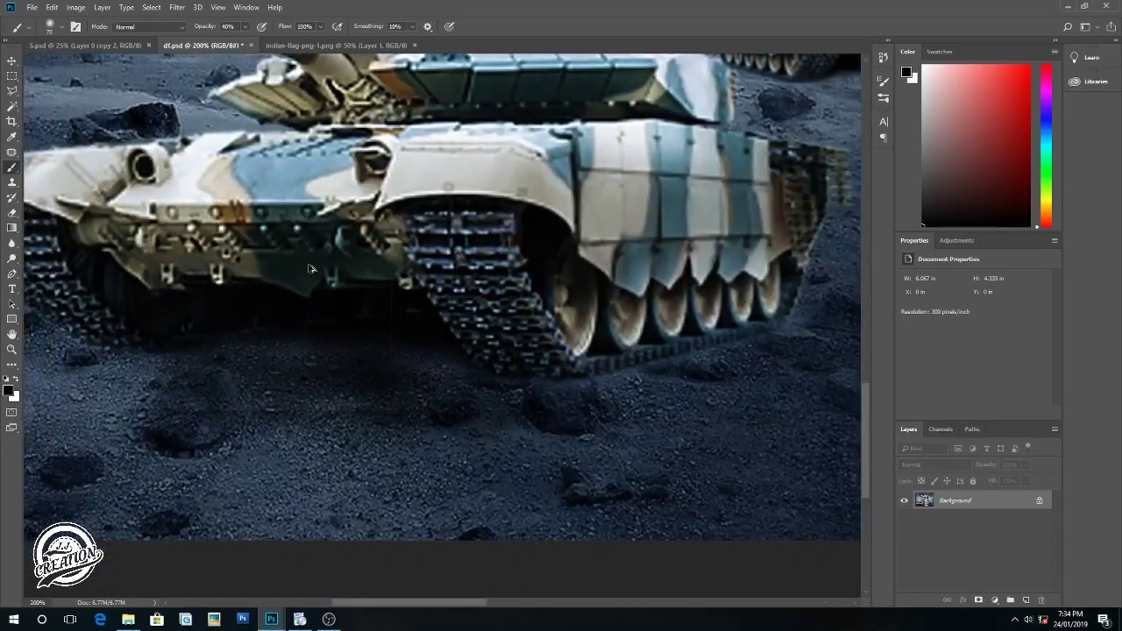
pyautogui.hotkey('ctrl', 'alt', 'z')
pyautogui.hotkey('ctrl', 'alt', 'z')
pyautogui.hotkey('ctrl', 'alt', 'z')
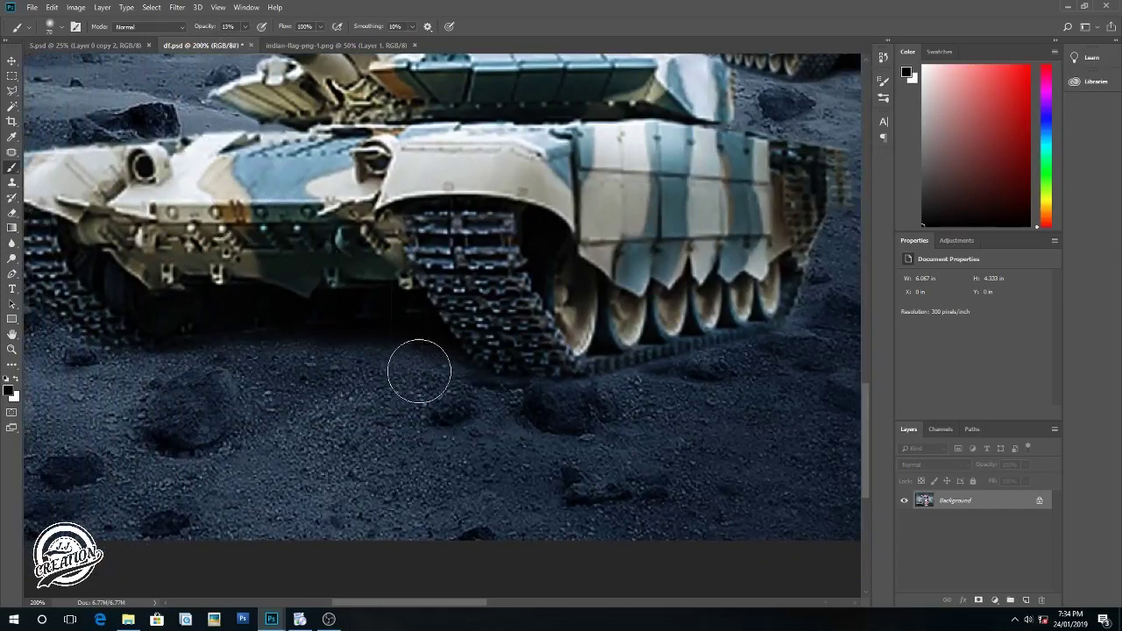
pyautogui.moveTo(500, 350); pyautogui.dragTo(39, 399)
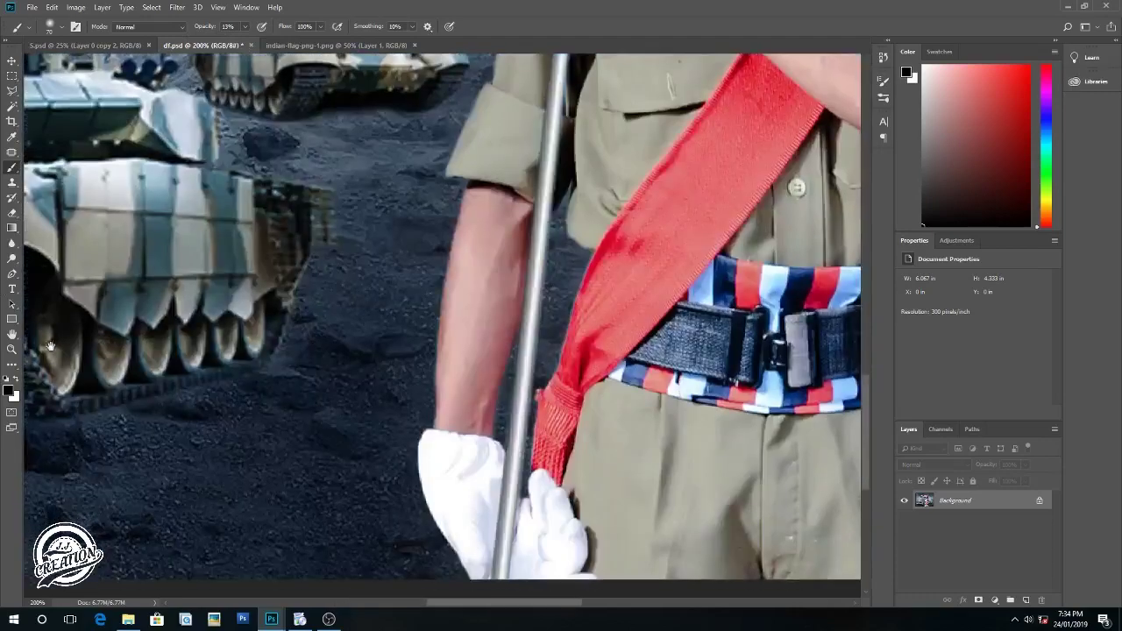
pyautogui.moveTo(320, 168); pyautogui.dragTo(162, 370)
pyautogui.moveTo(565, 329)
pyautogui.mouseDown()
pyautogui.moveTo(250, 316)
pyautogui.moveTo(35, 241)
pyautogui.mouseUp()
pyautogui.moveTo(646, 325)
pyautogui.mouseDown()
pyautogui.moveTo(442, 306)
pyautogui.moveTo(333, 471)
pyautogui.mouseUp()
pyautogui.moveTo(345, 296); pyautogui.dragTo(466, 376)
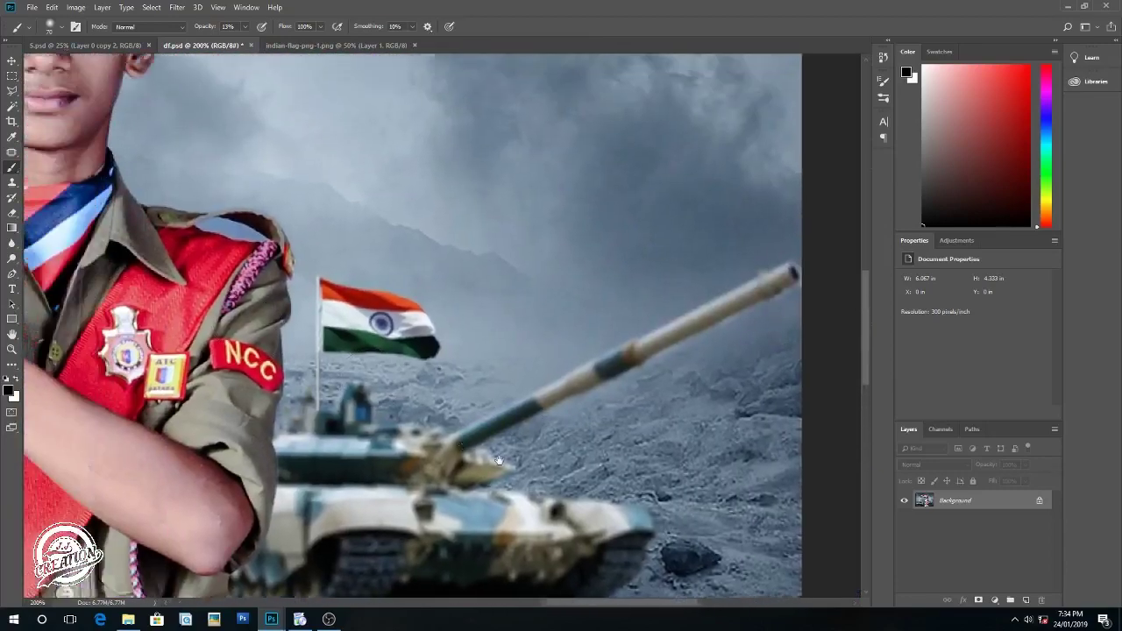
pyautogui.moveTo(233, 289); pyautogui.dragTo(513, 473)
pyautogui.hotkey('ctrl', '-')
pyautogui.hotkey('ctrl', '-')
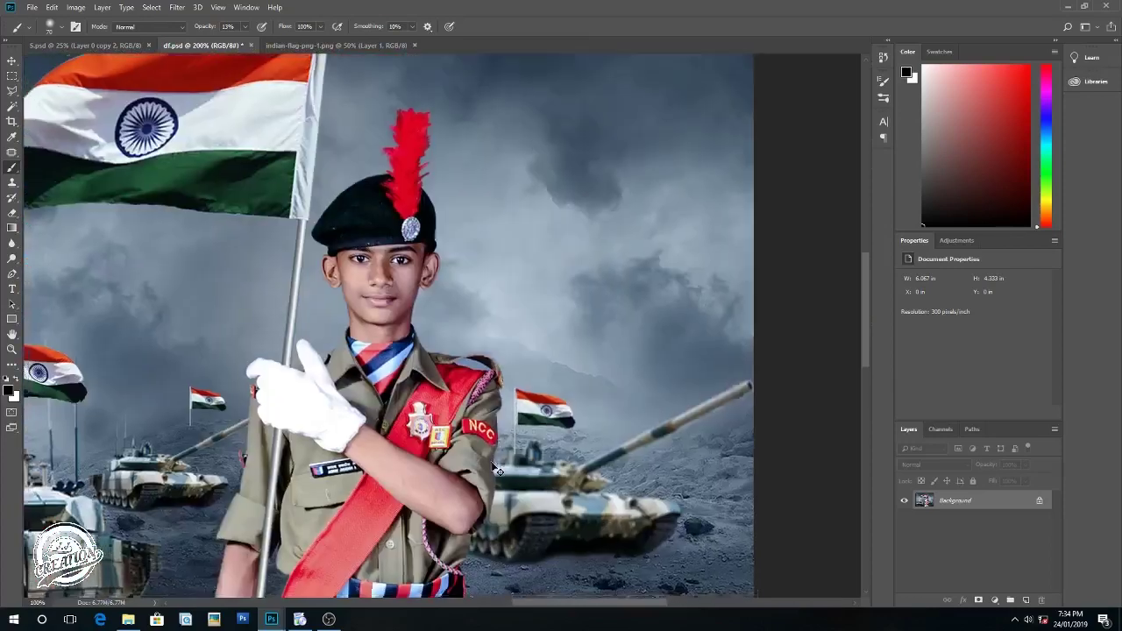
pyautogui.hotkey('ctrl', '-')
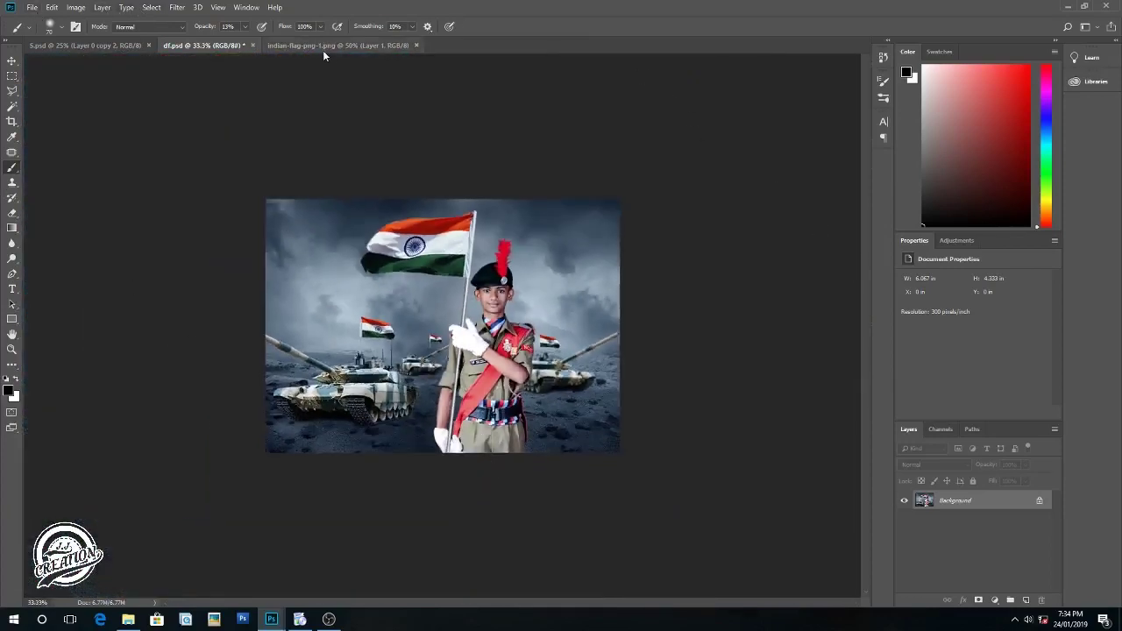
pyautogui.click(182, 6)
pyautogui.moveTo(202, 140)
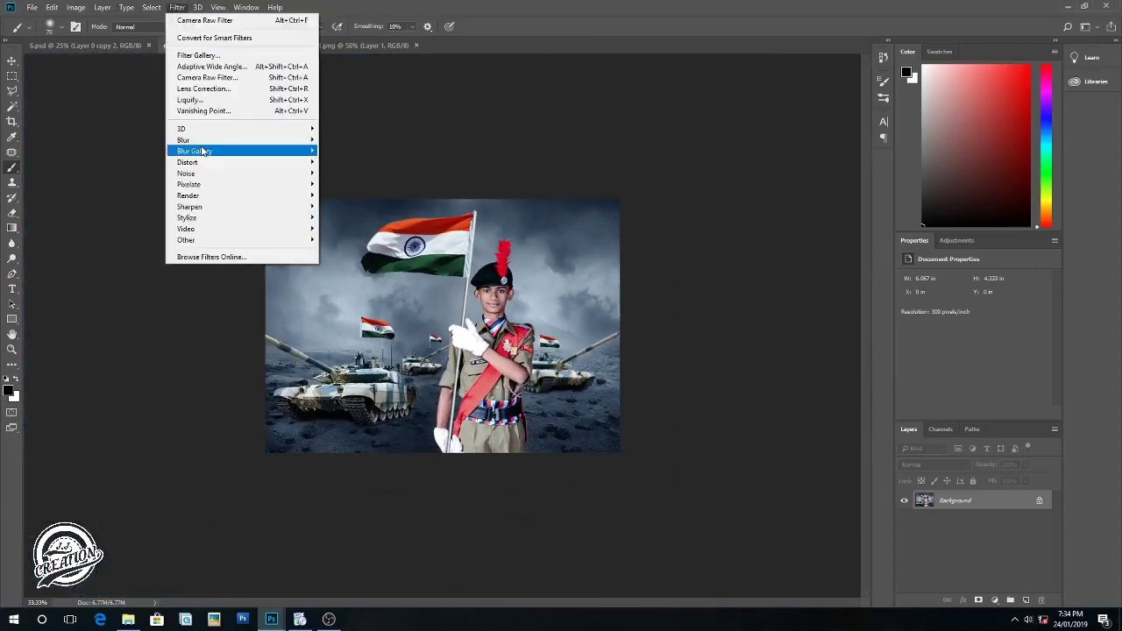
# Step: Apply Camera Raw Contrast +19 and Clarity +5, then duplicate the result to Layer 1
pyautogui.click(207, 78)
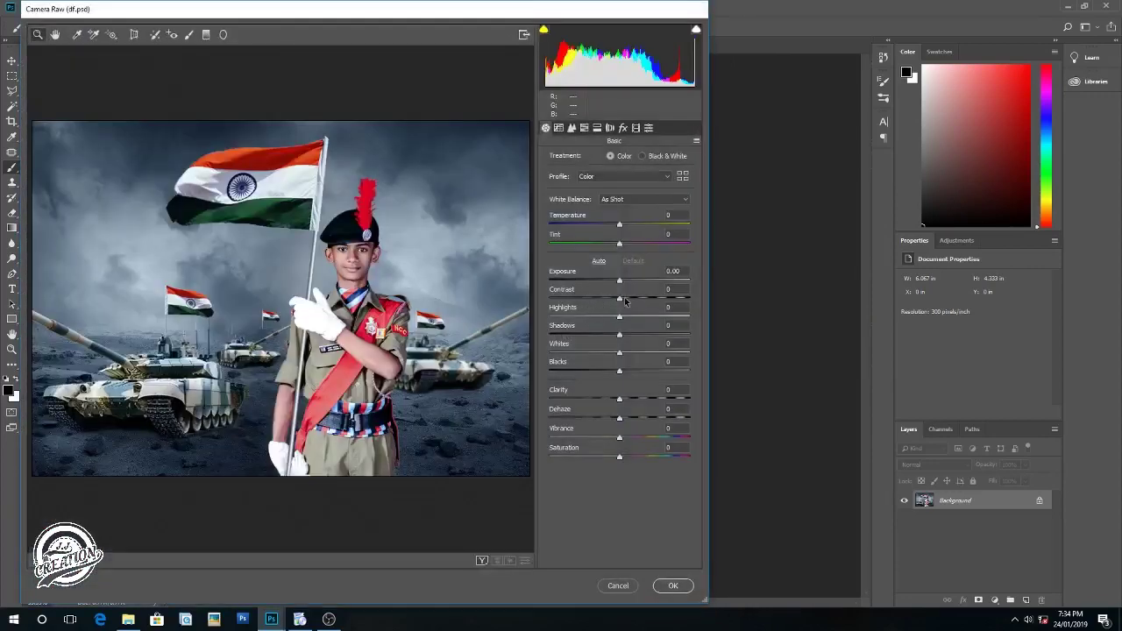
pyautogui.moveTo(624, 300); pyautogui.dragTo(632, 301)
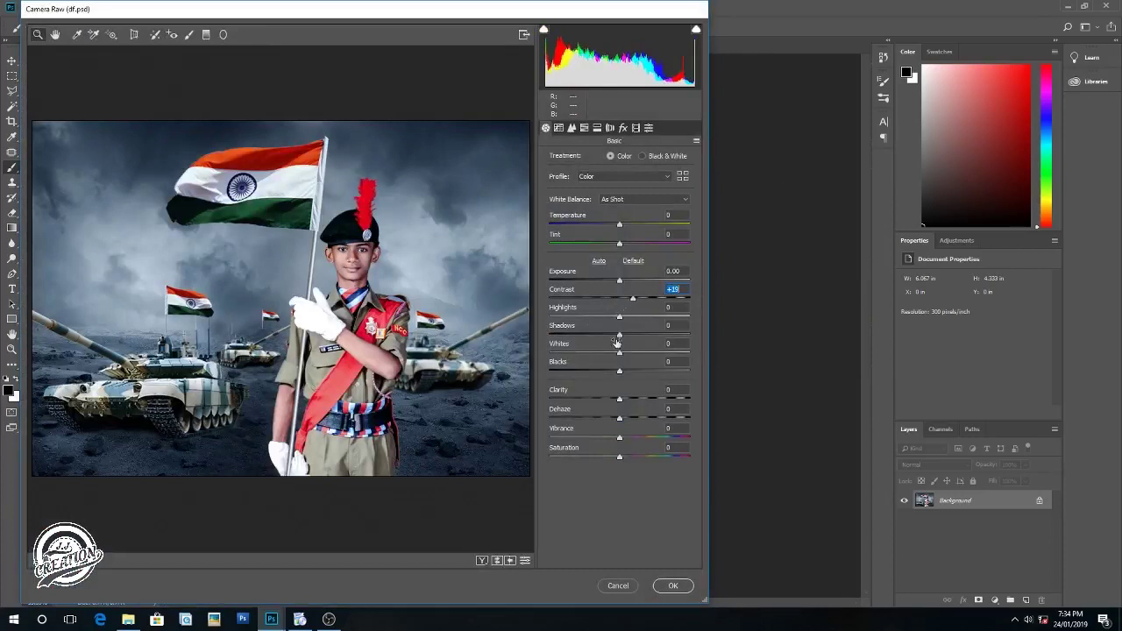
pyautogui.moveTo(626, 402); pyautogui.dragTo(629, 399)
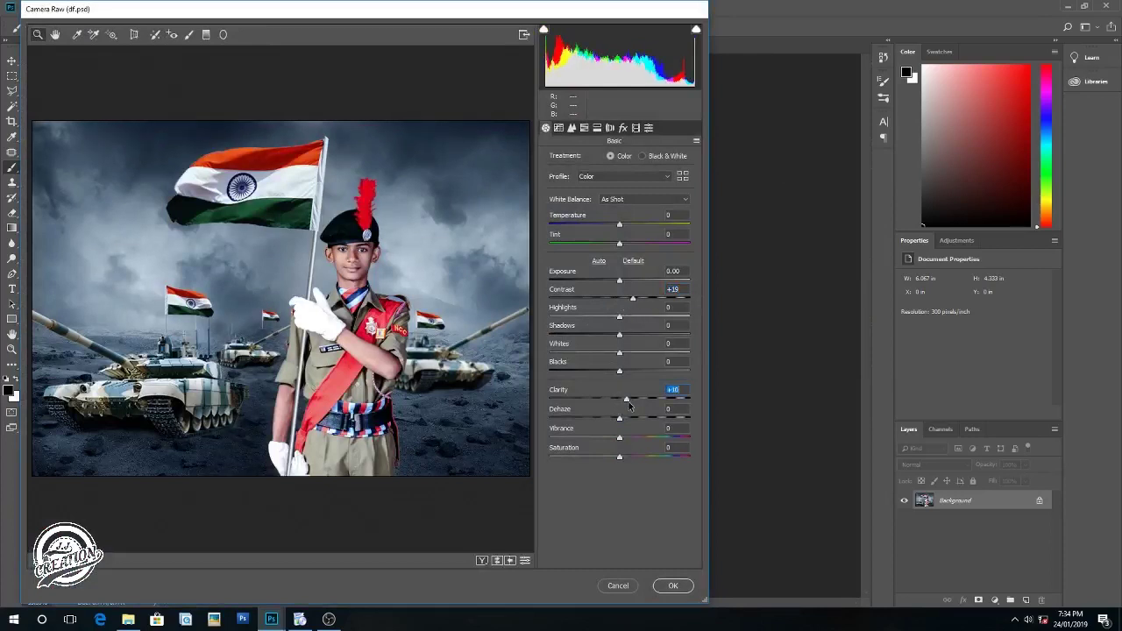
pyautogui.write('5')
pyautogui.click(673, 585)
pyautogui.hotkey('ctrl', 'j')
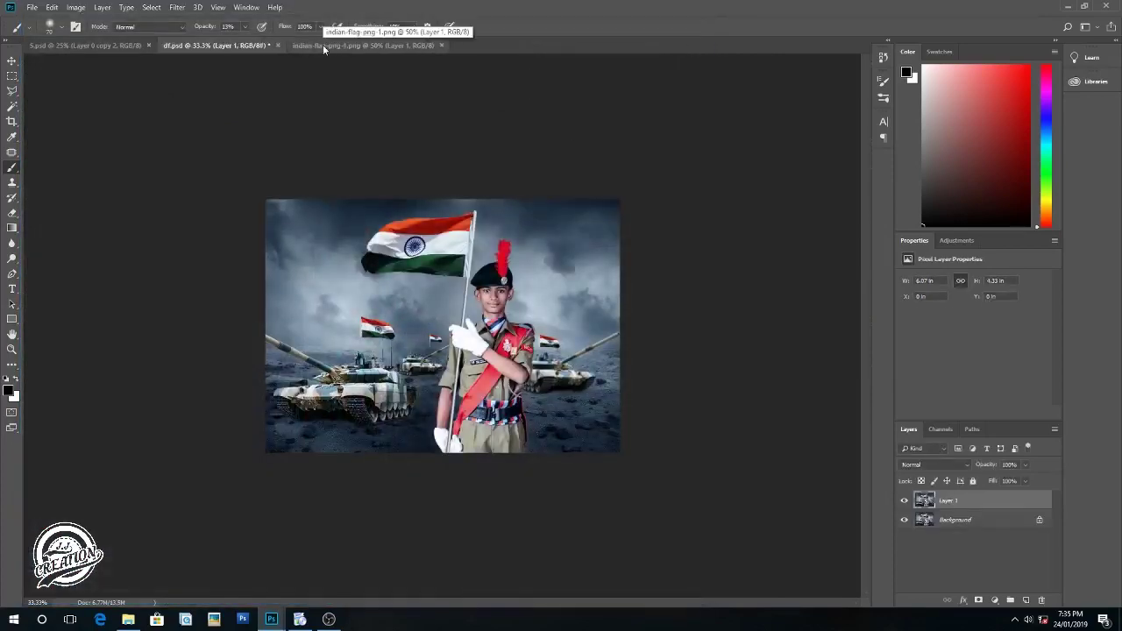
# Step: Apply a High Pass filter to Layer 1 and set its blend mode to Soft Light
pyautogui.click(178, 7)
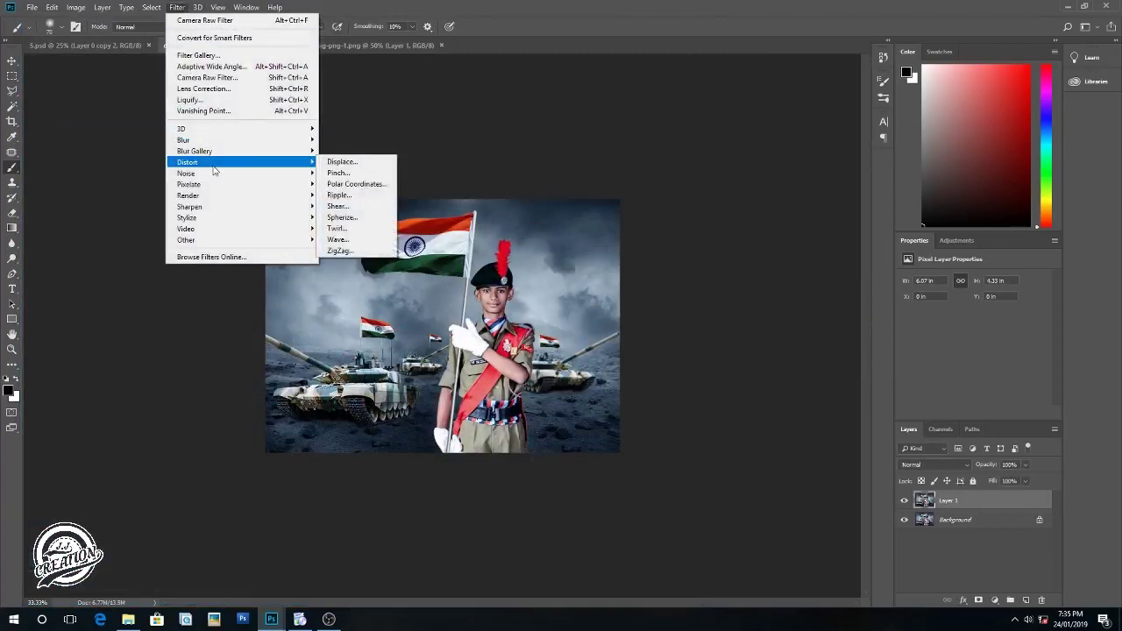
pyautogui.moveTo(186, 239)
pyautogui.click(341, 250)
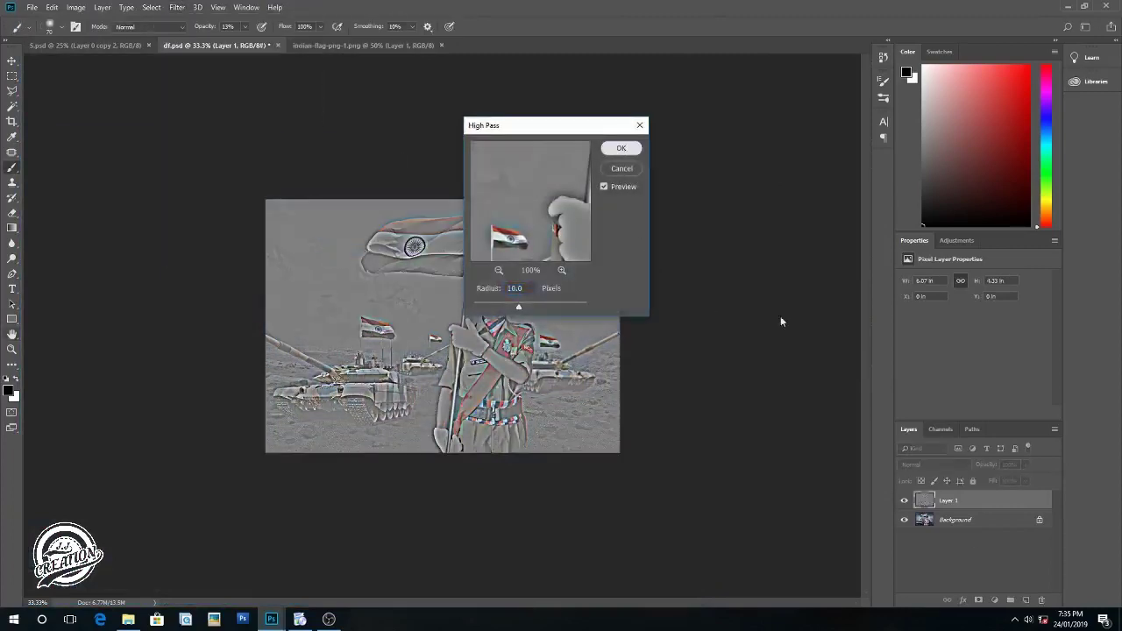
pyautogui.click(619, 148)
pyautogui.click(933, 464)
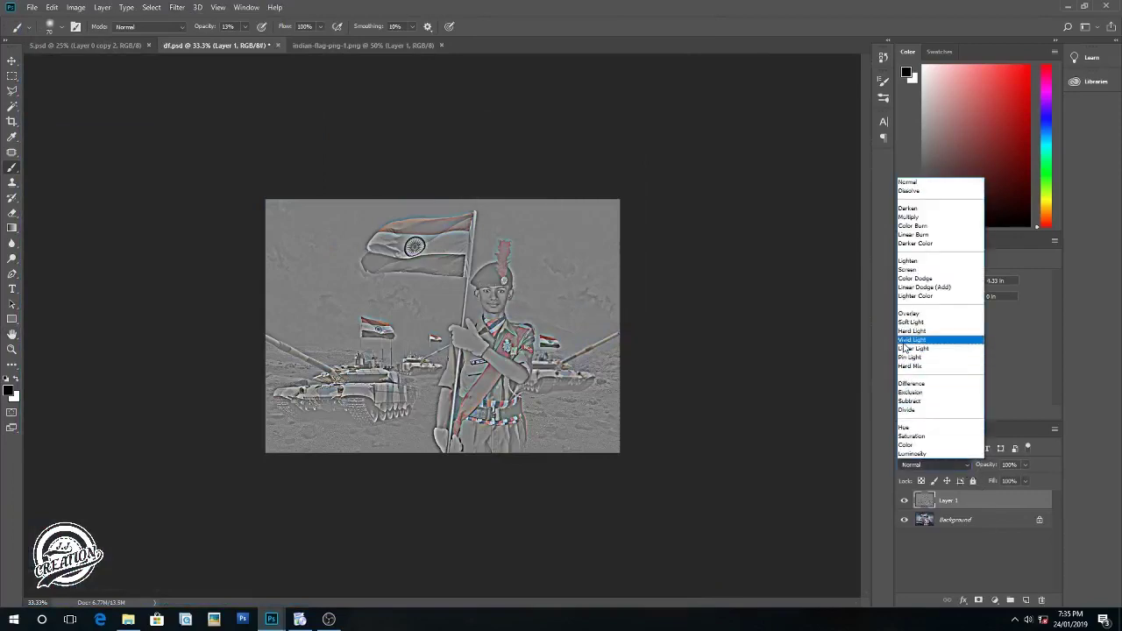
pyautogui.click(908, 322)
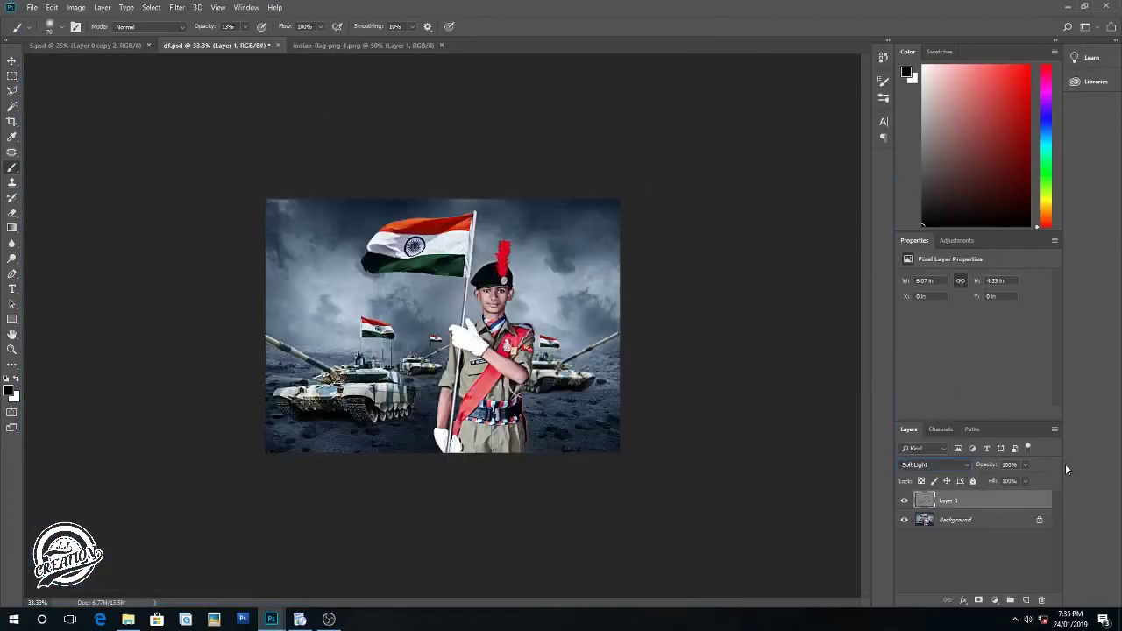
# Step: Lower the Soft Light layer's opacity to about 12% and flatten the image
pyautogui.click(1027, 465)
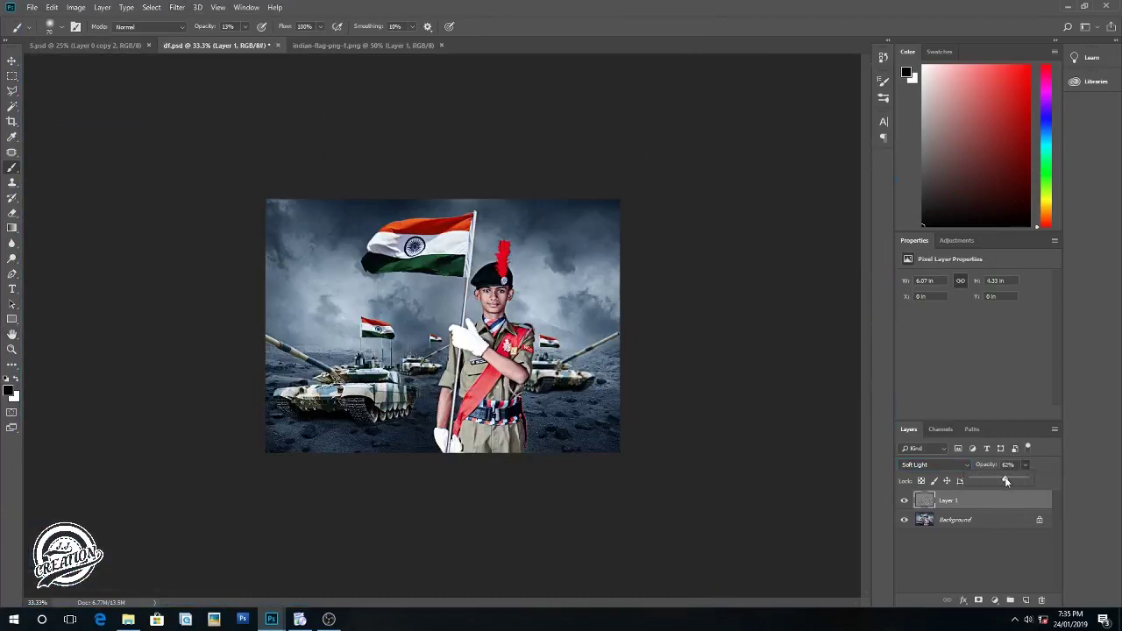
pyautogui.click(613, 545)
pyautogui.hotkey('ctrl', '+')
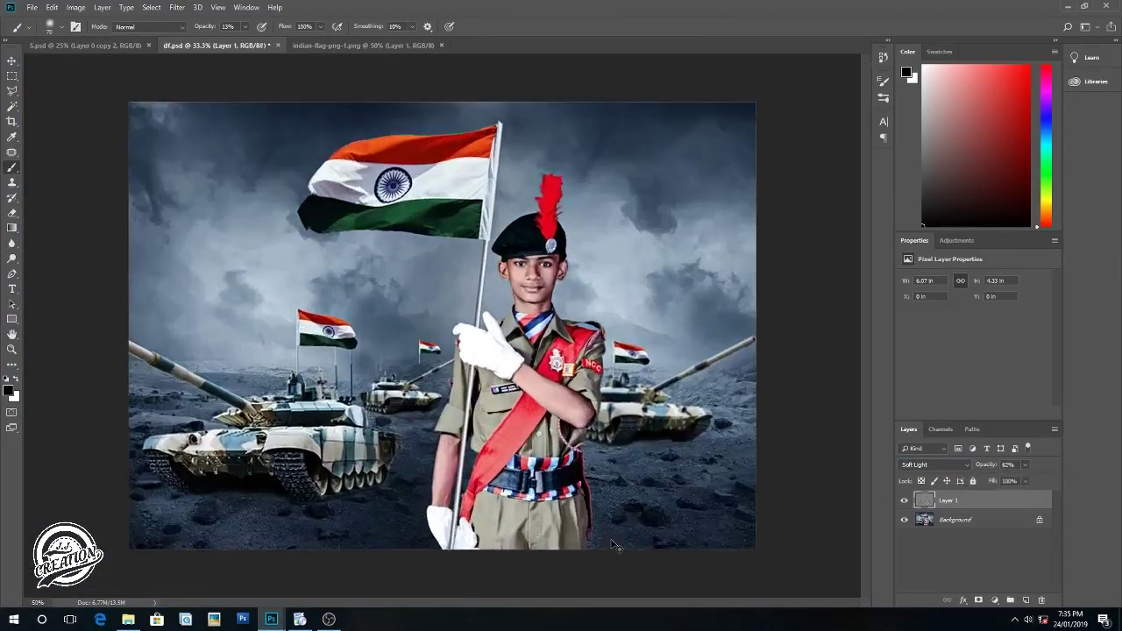
pyautogui.click(1025, 464)
pyautogui.moveTo(1026, 481); pyautogui.dragTo(1001, 483)
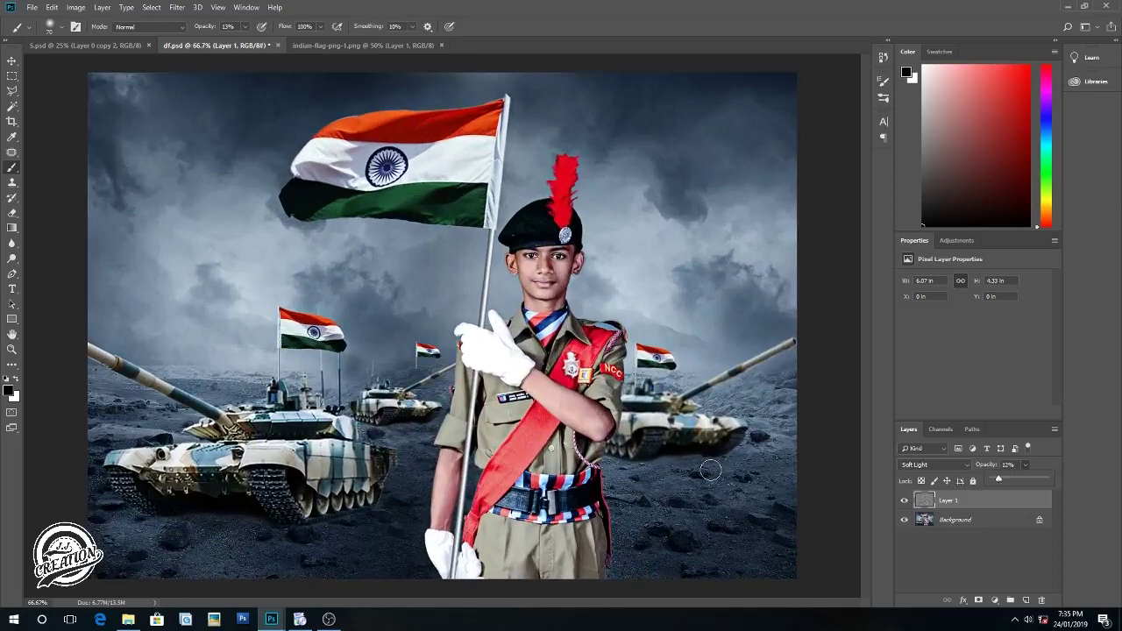
pyautogui.rightClick(953, 497)
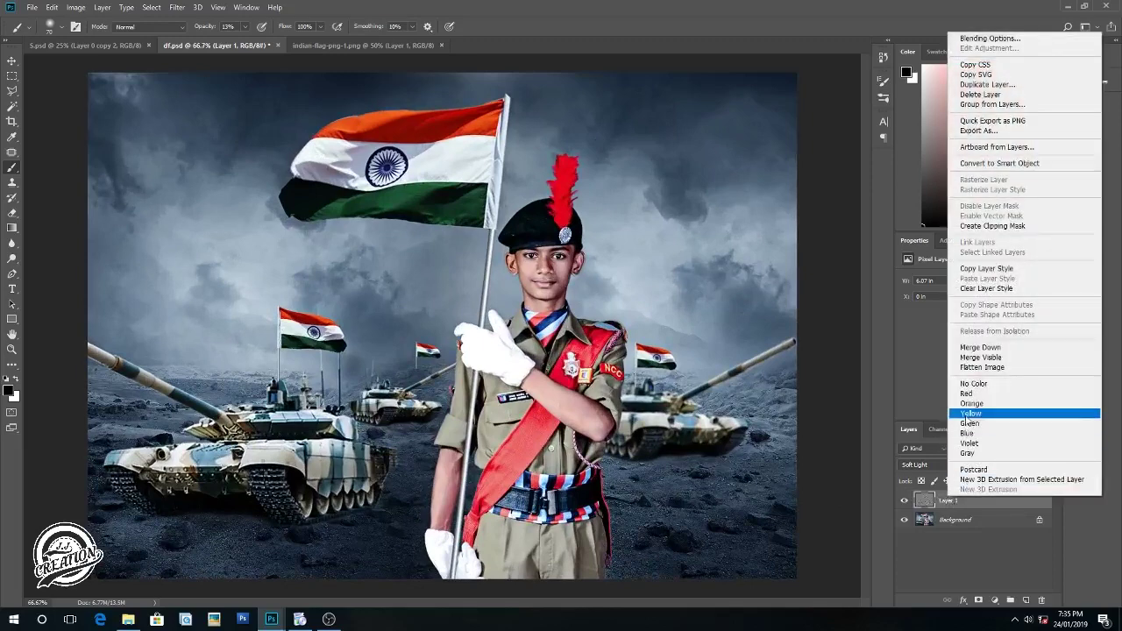
pyautogui.click(981, 367)
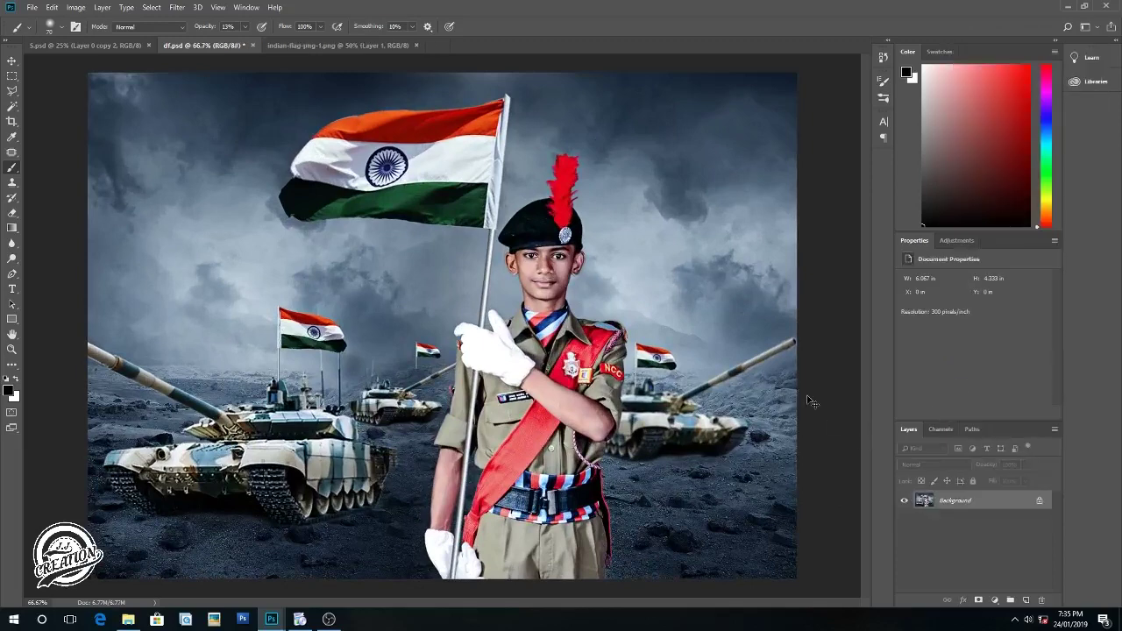
pyautogui.hotkey('ctrl', '-')
pyautogui.hotkey('ctrl', '-')
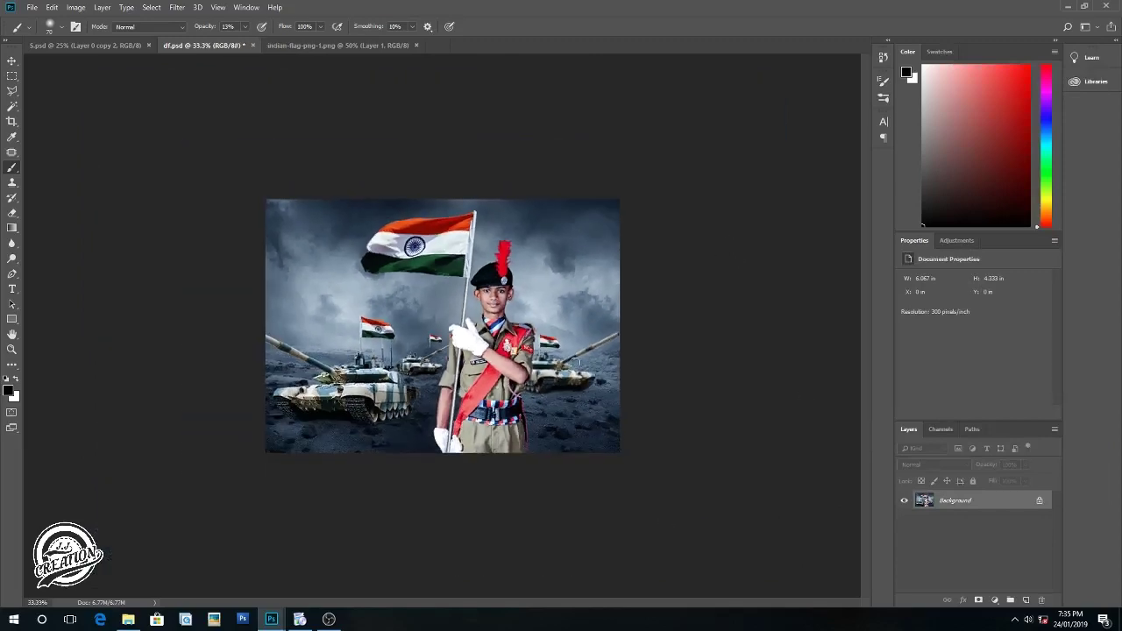
# Step: Add a Camera Raw Graduated Filter from the bottom edge with Exposure −2.45 and Blacks −34
pyautogui.hotkey('ctrl', '+')
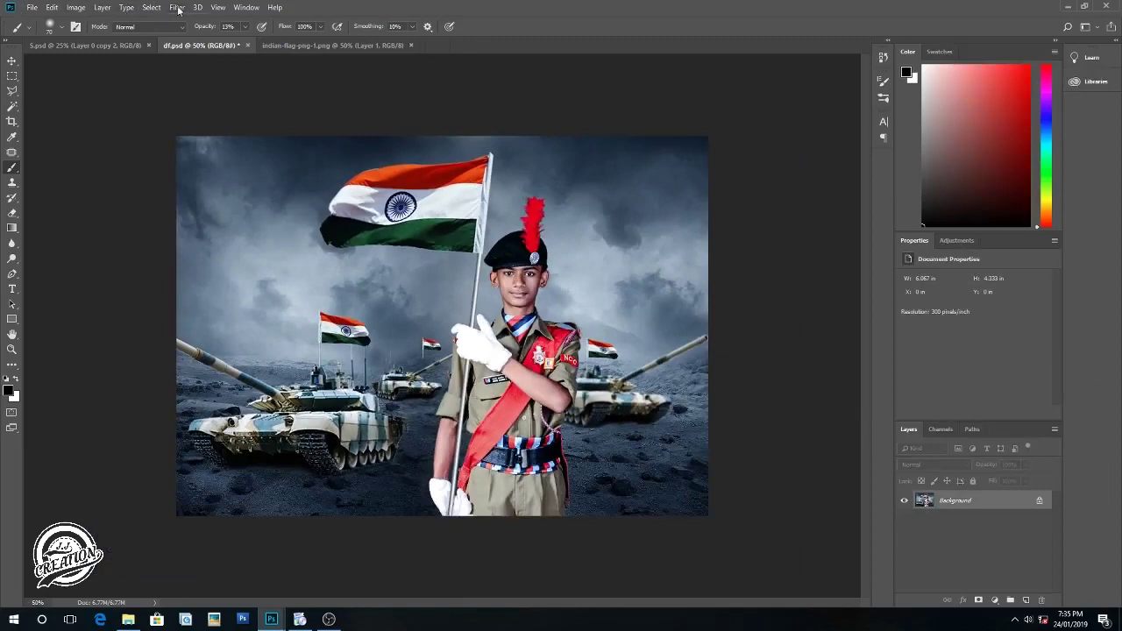
pyautogui.click(177, 7)
pyautogui.click(195, 77)
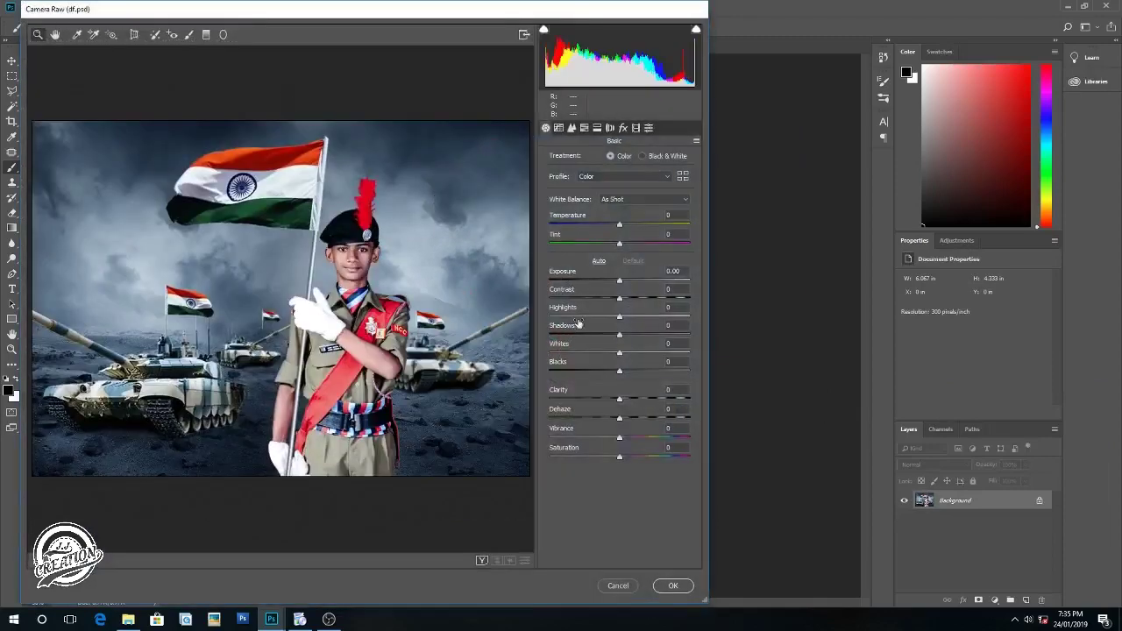
pyautogui.click(206, 34)
pyautogui.moveTo(250, 483); pyautogui.dragTo(252, 423)
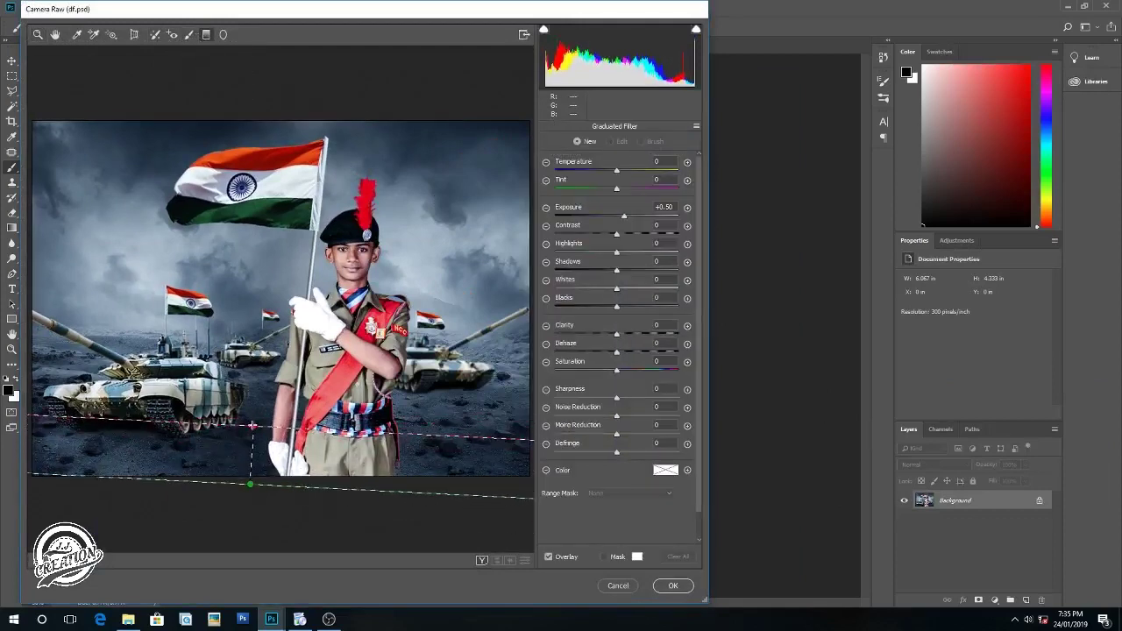
pyautogui.moveTo(252, 424); pyautogui.dragTo(250, 426)
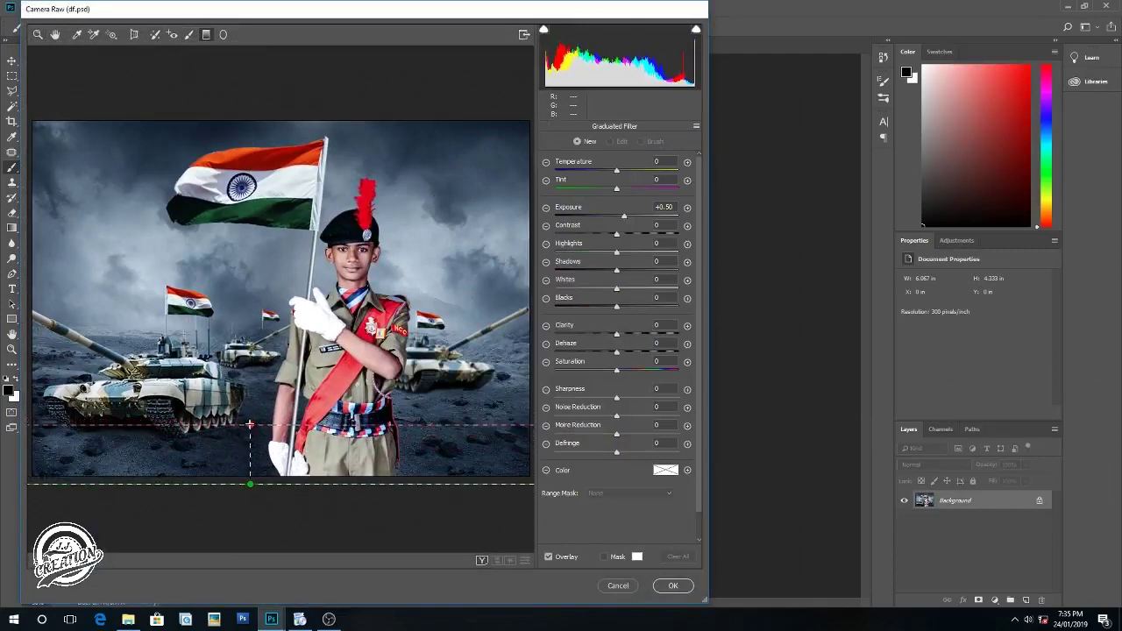
pyautogui.moveTo(627, 214); pyautogui.dragTo(578, 215)
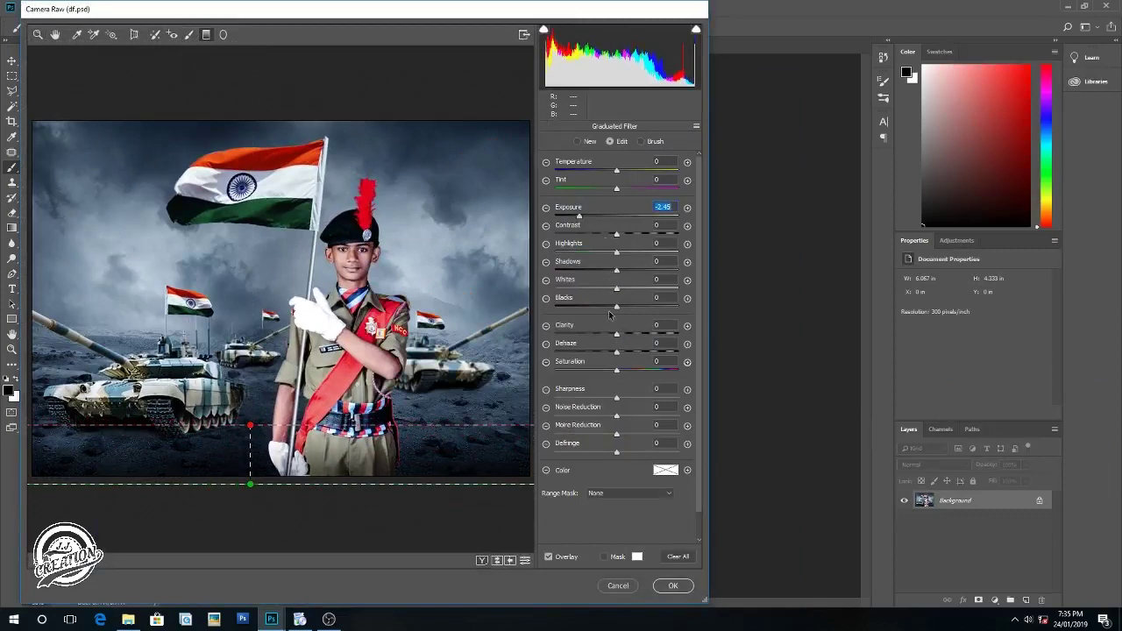
pyautogui.moveTo(616, 306); pyautogui.dragTo(586, 303)
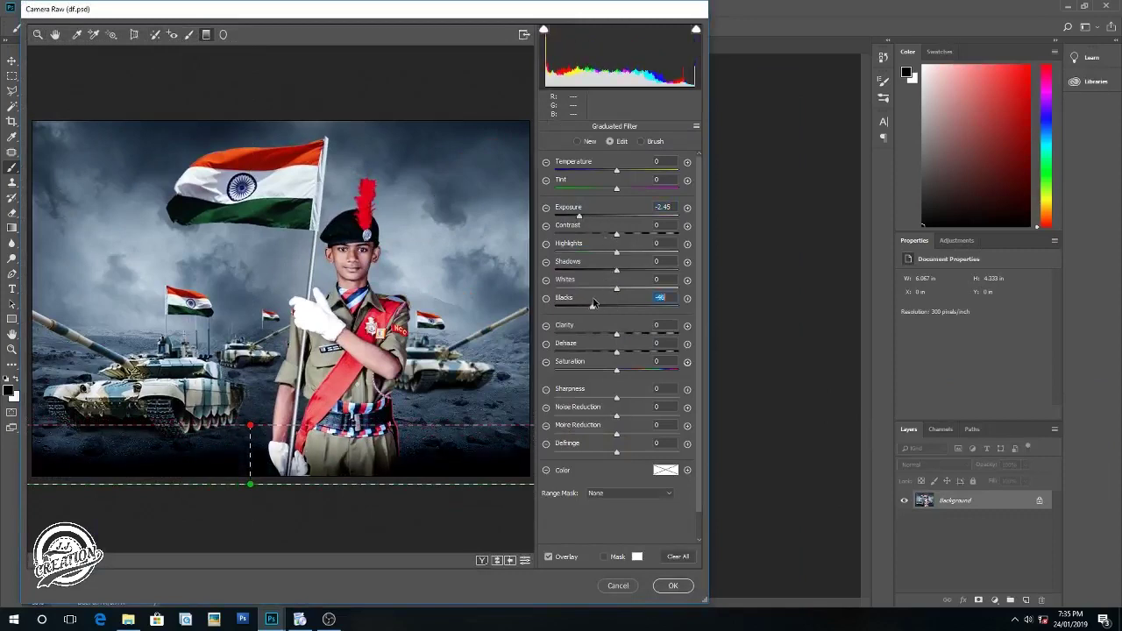
pyautogui.click(671, 587)
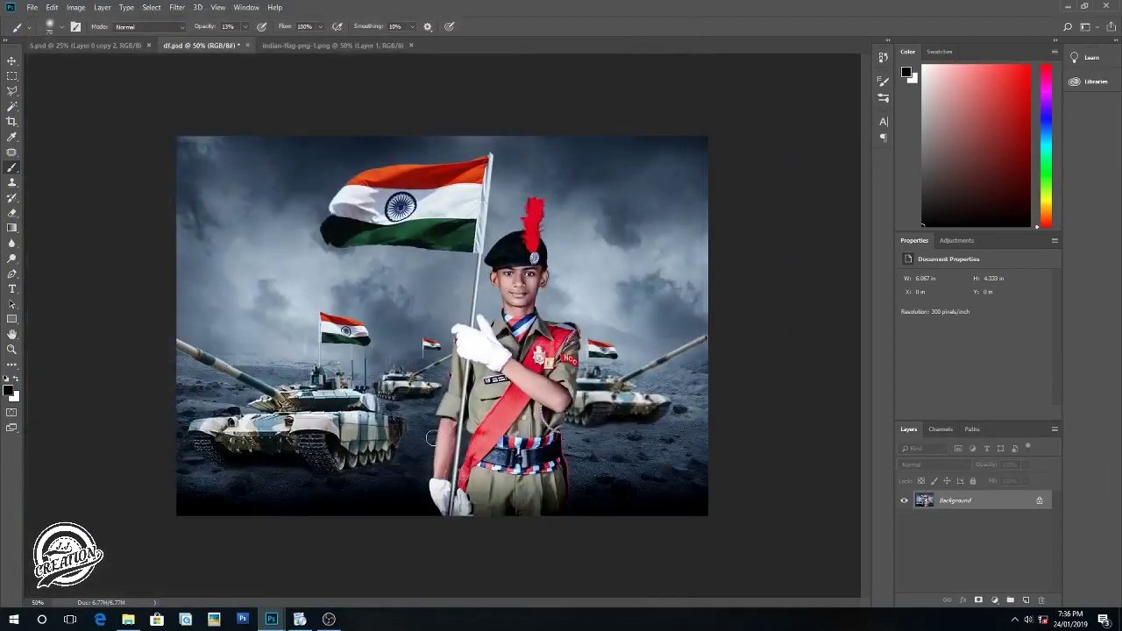
# Step: In Camera Raw set Temperature −4, Dehaze +9, Blacks −14, Whites +9, Shadows −4, Highlights −1
pyautogui.click(181, 11)
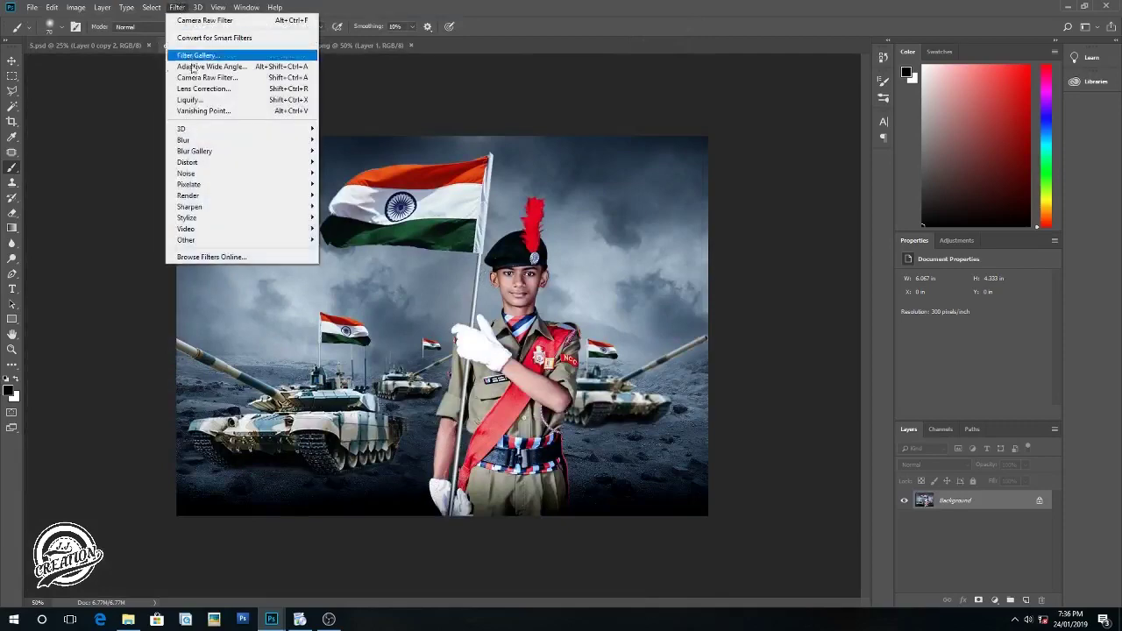
pyautogui.click(230, 77)
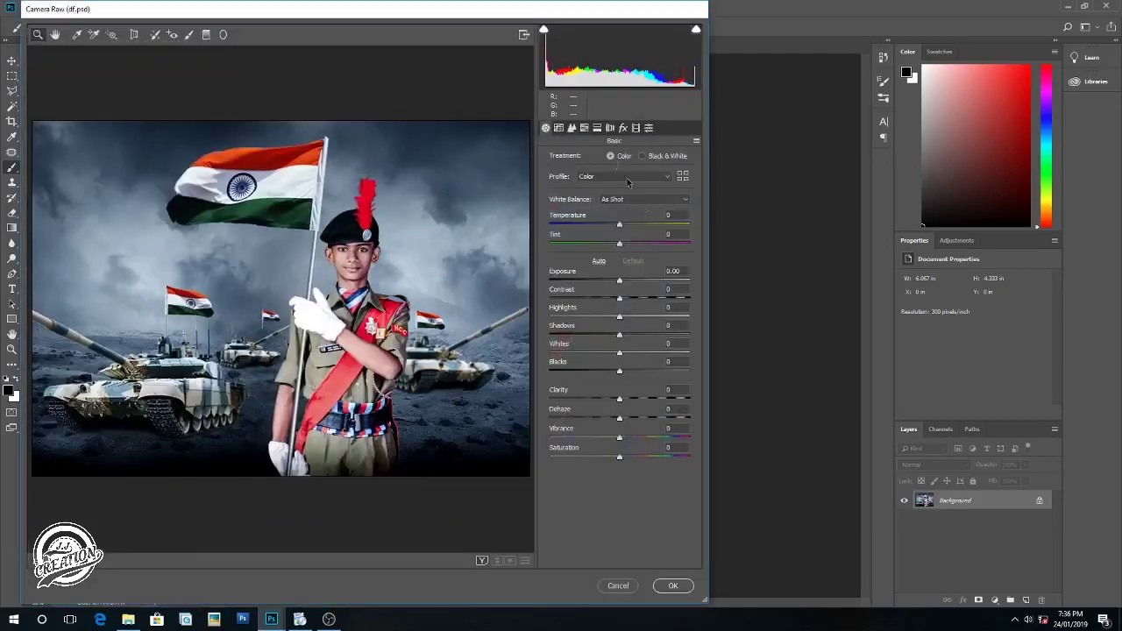
pyautogui.moveTo(619, 224); pyautogui.dragTo(613, 227)
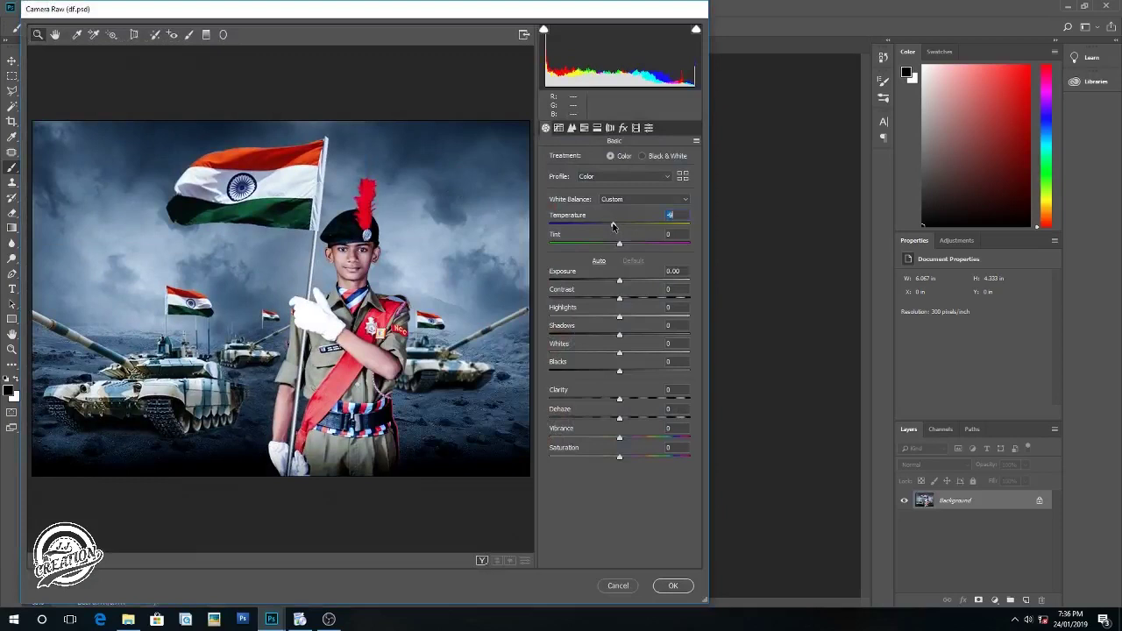
pyautogui.write('-')
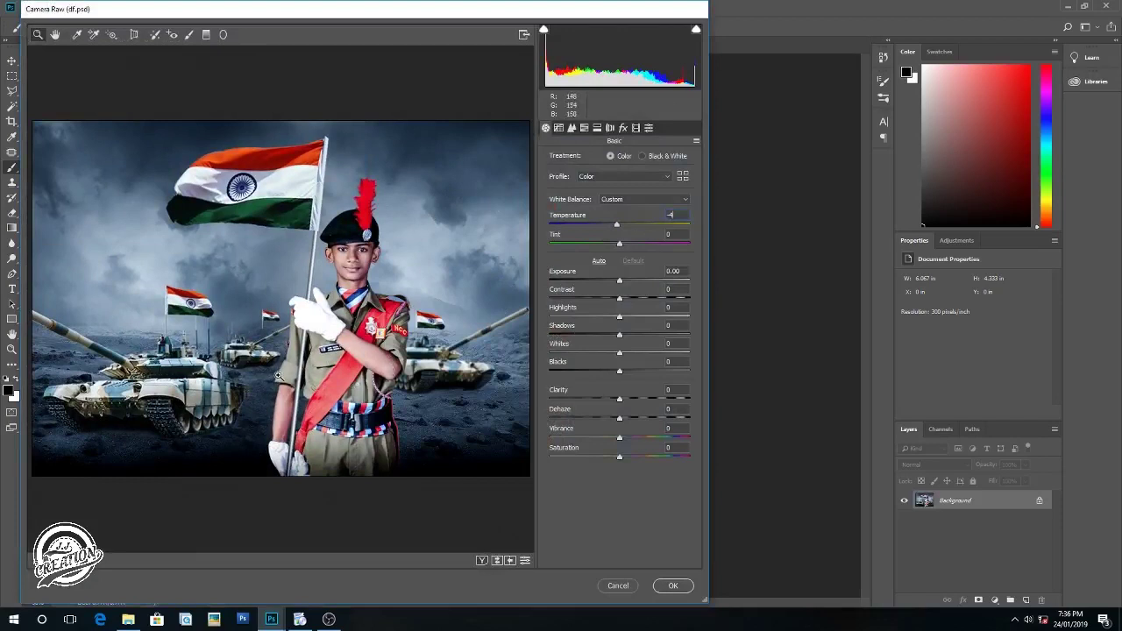
pyautogui.keyDown('alt'); pyautogui.click(310, 385); pyautogui.keyUp('alt')
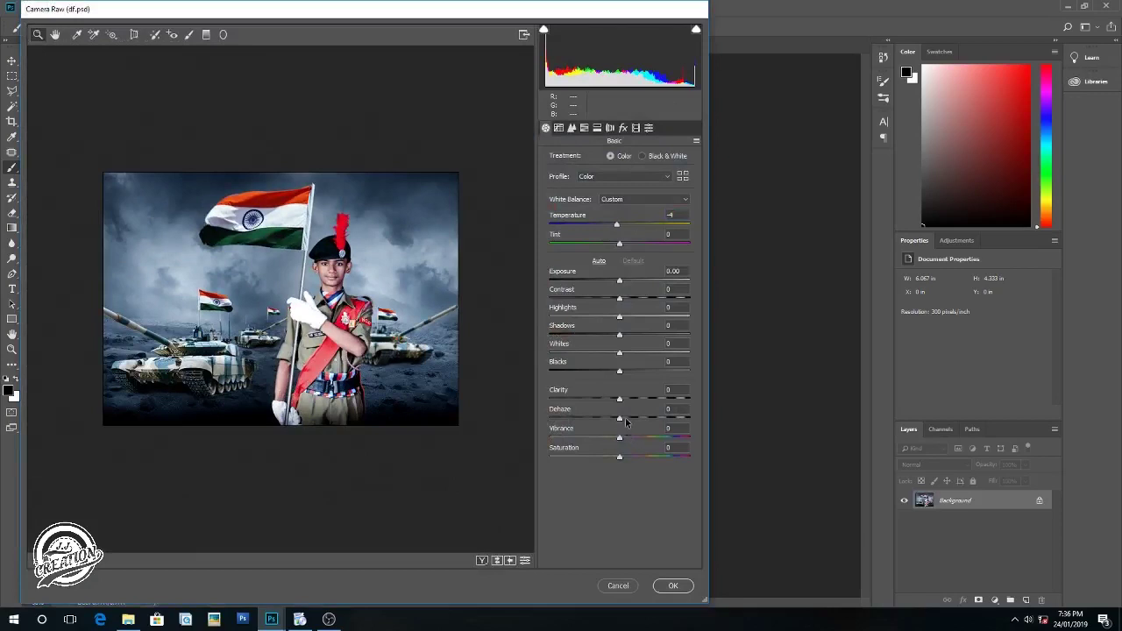
pyautogui.moveTo(619, 419); pyautogui.dragTo(627, 425)
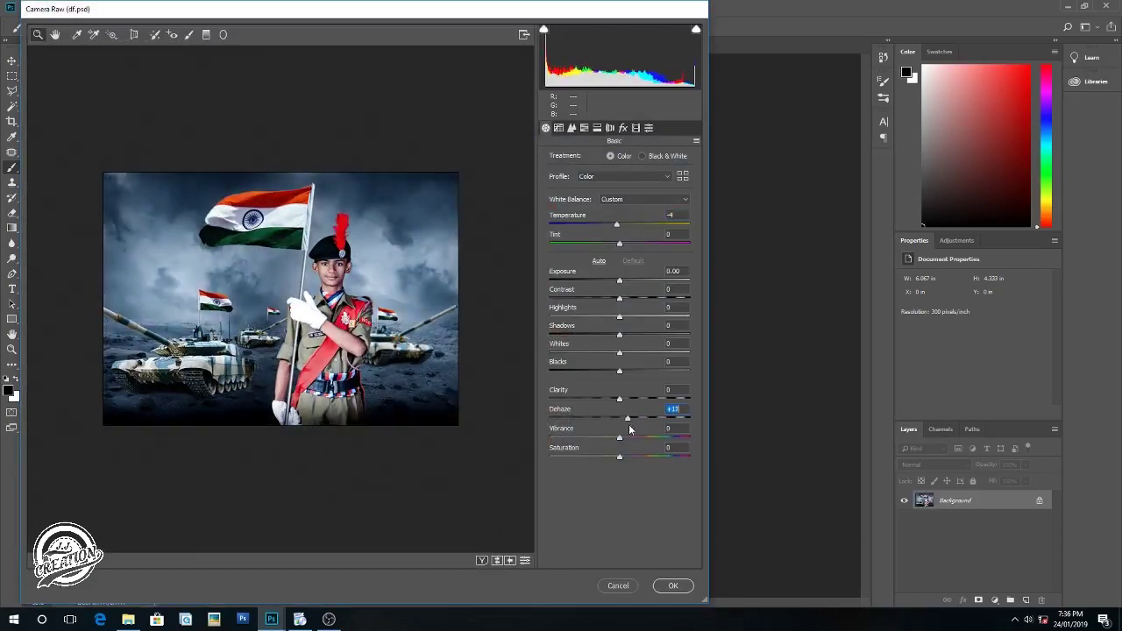
pyautogui.moveTo(617, 373)
pyautogui.mouseDown()
pyautogui.moveTo(599, 375)
pyautogui.moveTo(626, 353)
pyautogui.mouseUp()
pyautogui.moveTo(617, 337); pyautogui.dragTo(614, 341)
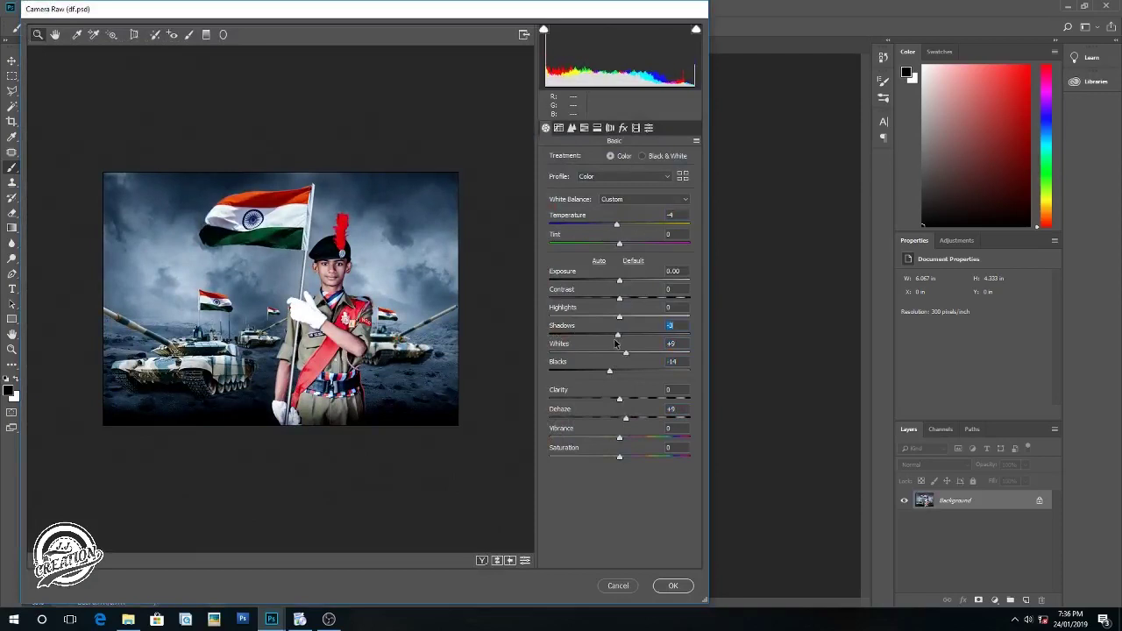
pyautogui.moveTo(620, 320); pyautogui.dragTo(618, 321)
# Step: Set Camera Raw Luminance noise reduction to 10 in the Detail panel
pyautogui.click(572, 128)
pyautogui.moveTo(557, 274); pyautogui.dragTo(575, 275)
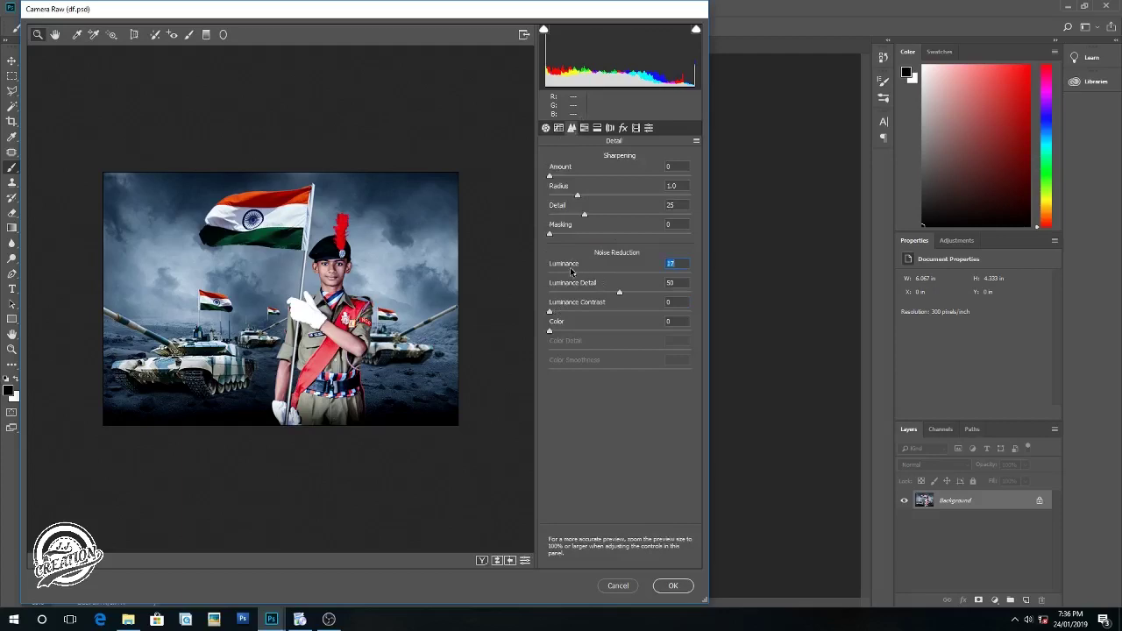
pyautogui.moveTo(573, 274); pyautogui.dragTo(565, 275)
# Step: Add a post-crop vignette with Amount −52 and Feather 100, and apply Camera Raw
pyautogui.click(584, 129)
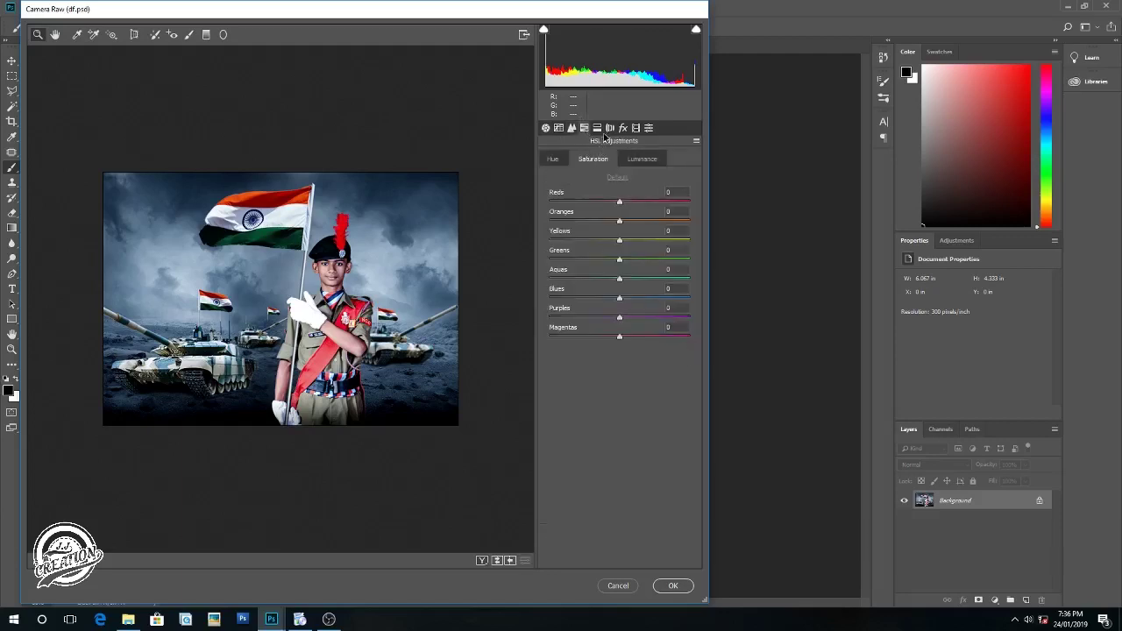
pyautogui.click(610, 128)
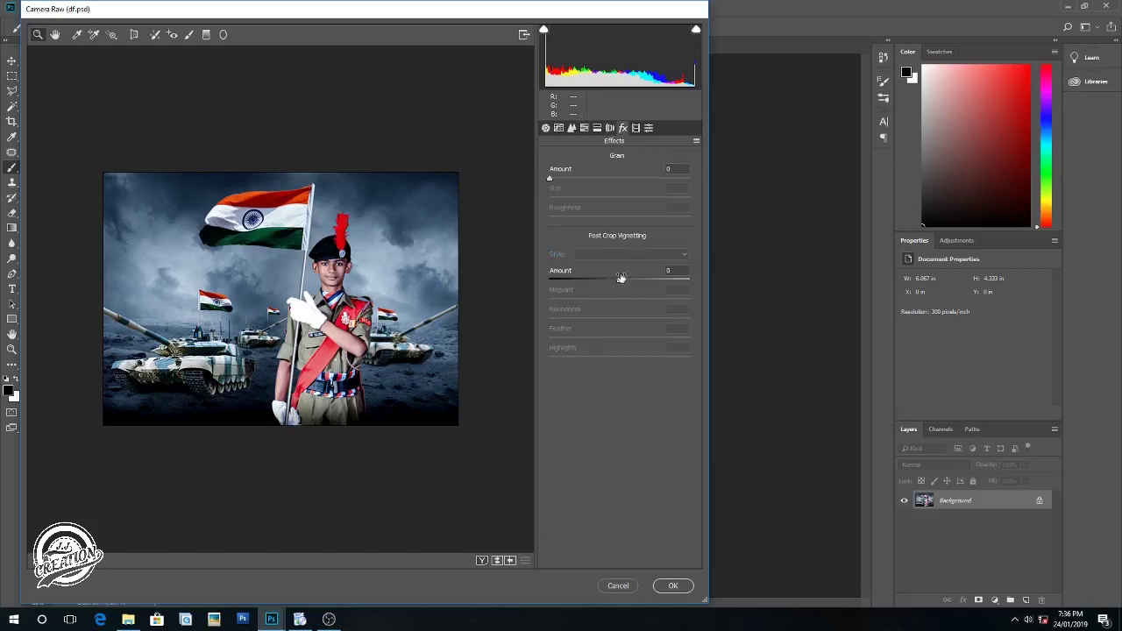
pyautogui.moveTo(619, 280); pyautogui.dragTo(580, 277)
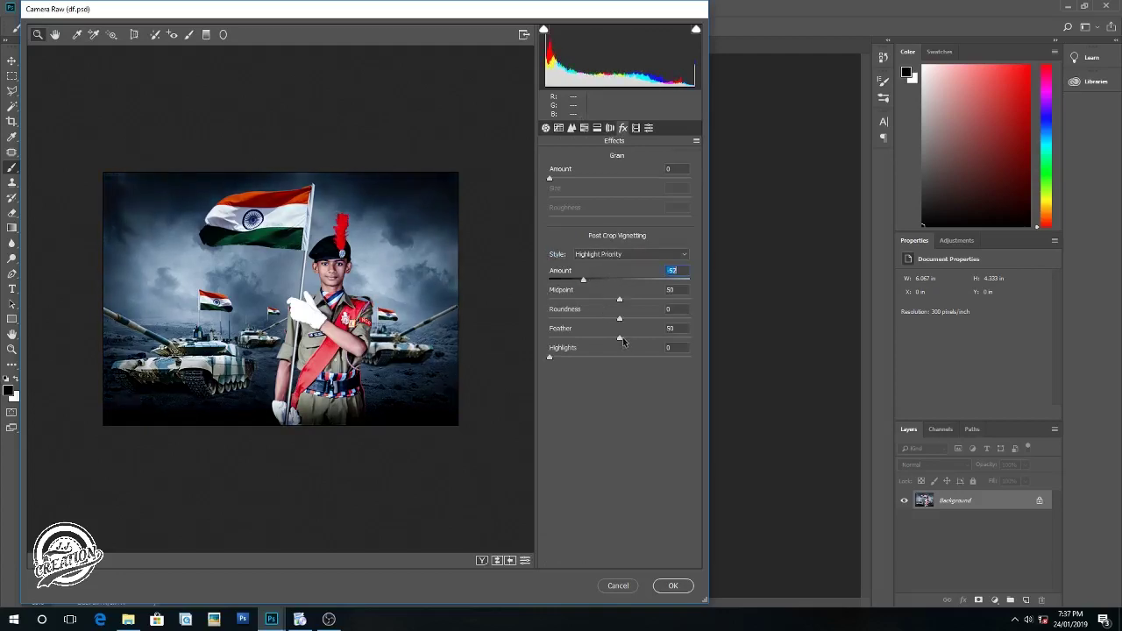
pyautogui.moveTo(619, 338); pyautogui.dragTo(692, 343)
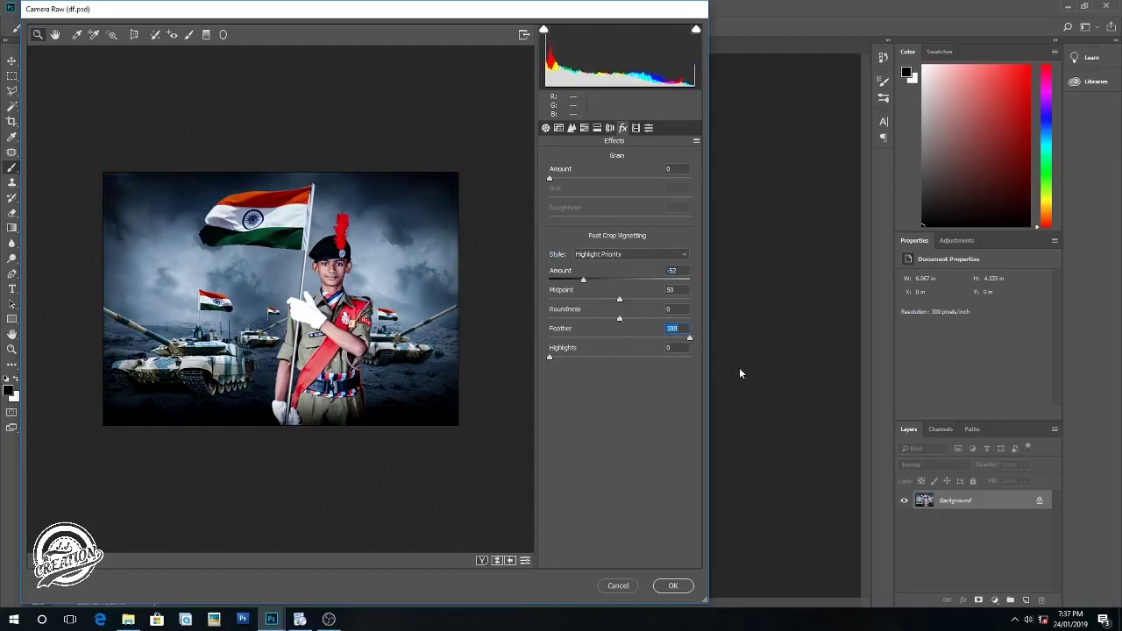
pyautogui.click(684, 587)
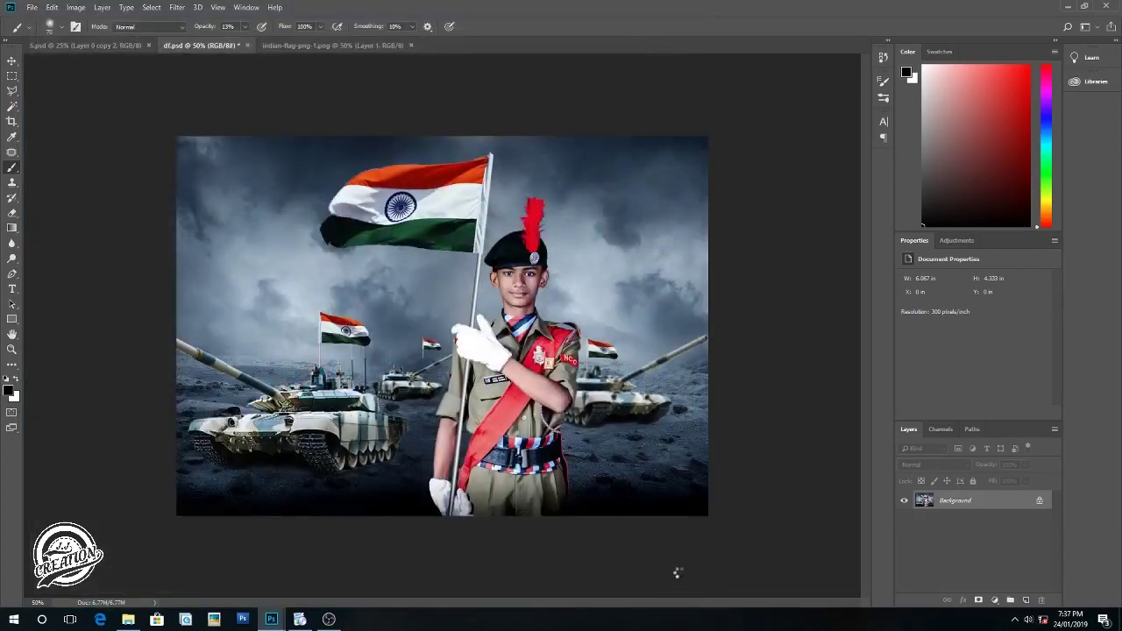
# Step: Bring the OBS Studio window forward from the taskbar
pyautogui.click(329, 619)
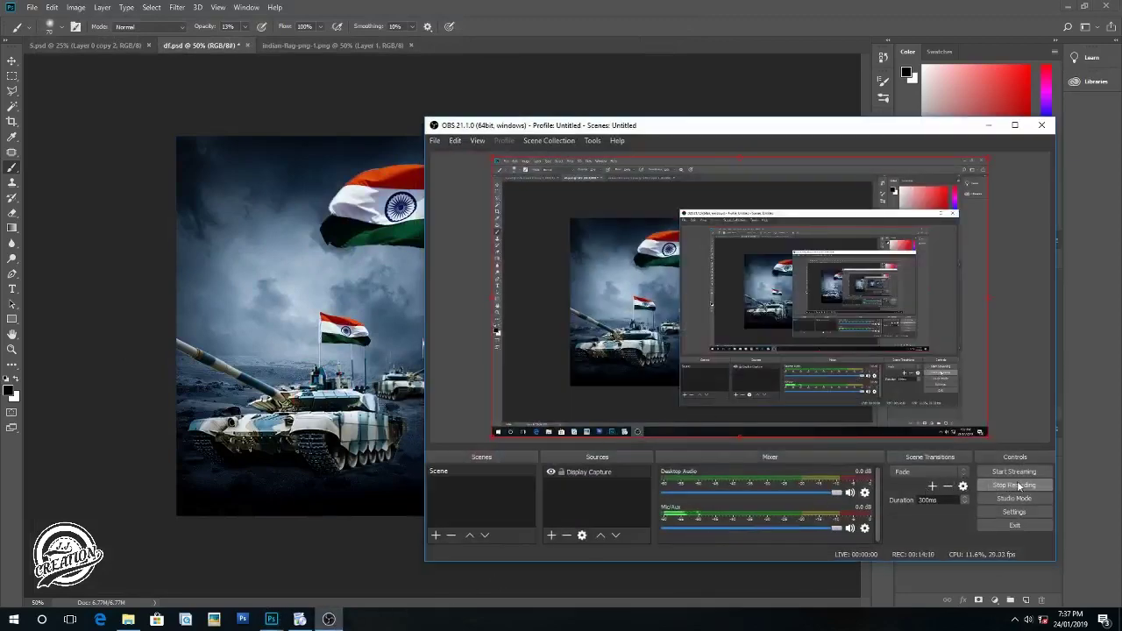